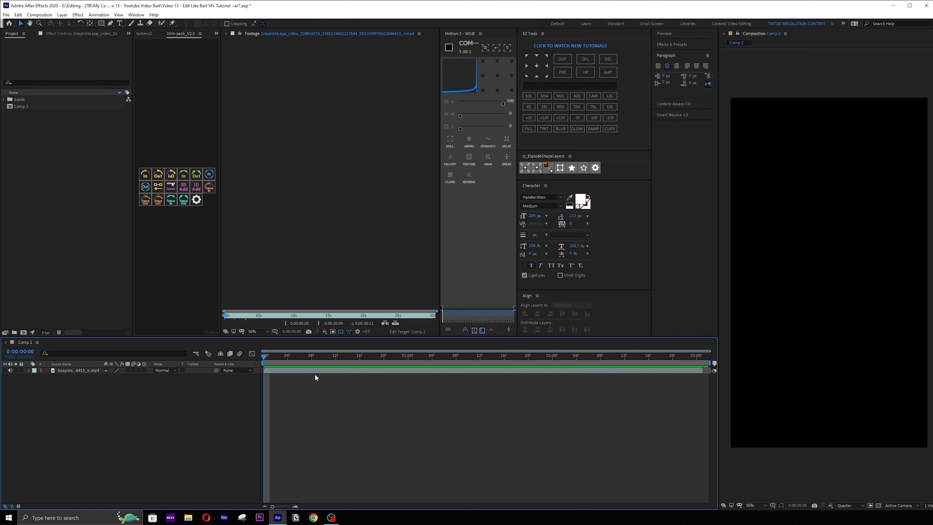
- Turn on the visibility of the video layer in Comp 2
left_click(324, 370)
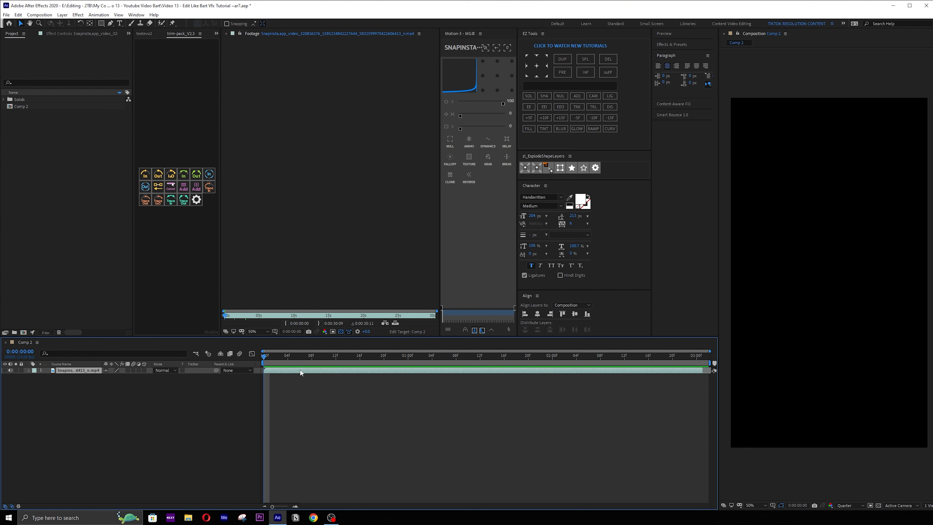
left_click(4, 370)
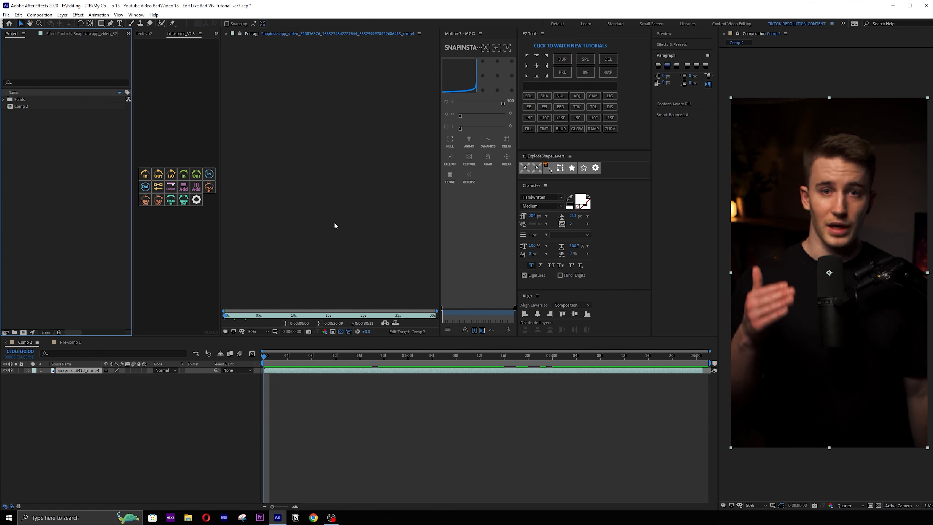
left_click(283, 390)
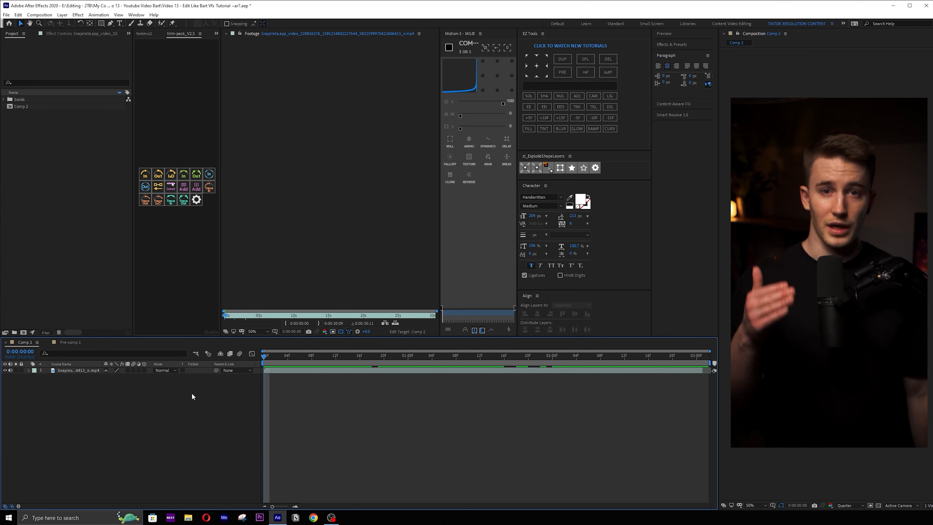
- Freeze the video layer on its first frame and mute its audio
right_click(281, 371)
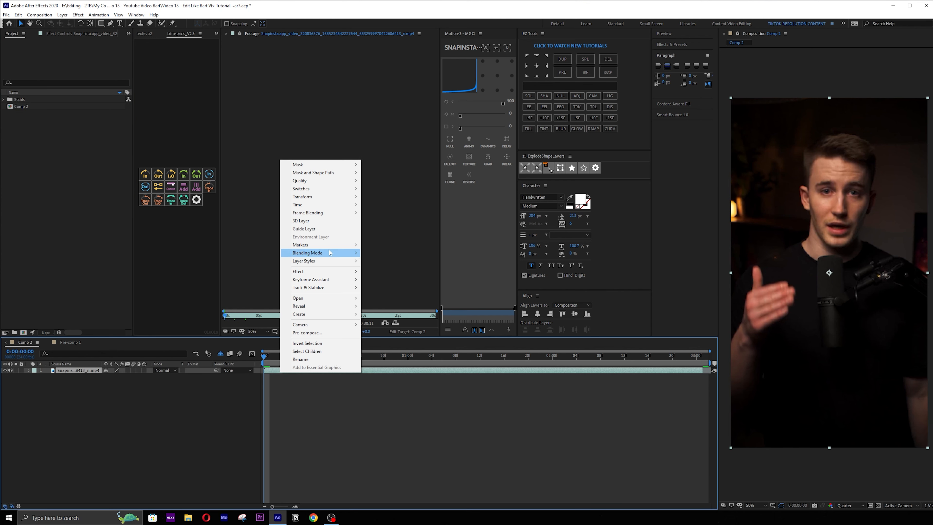
mouse_move(312, 198)
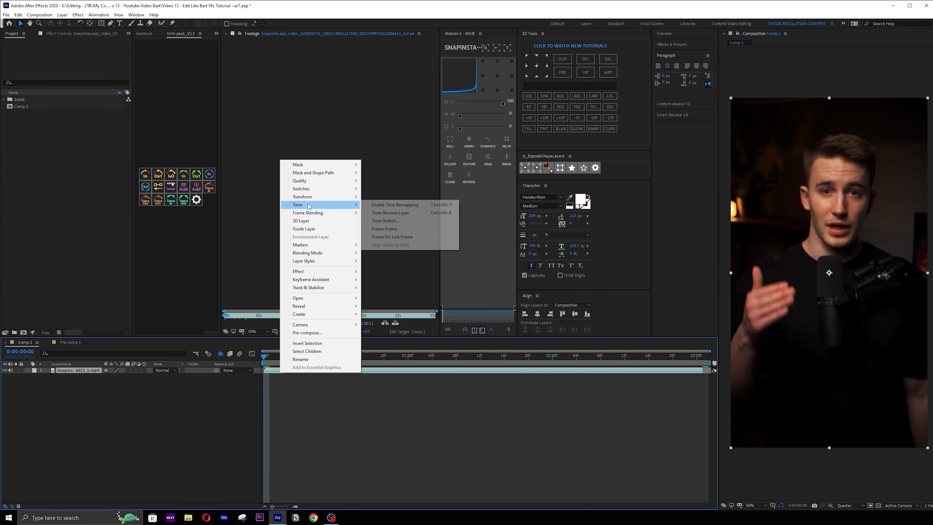
left_click(418, 229)
left_click(290, 390)
left_click_drag(275, 357, 195, 357)
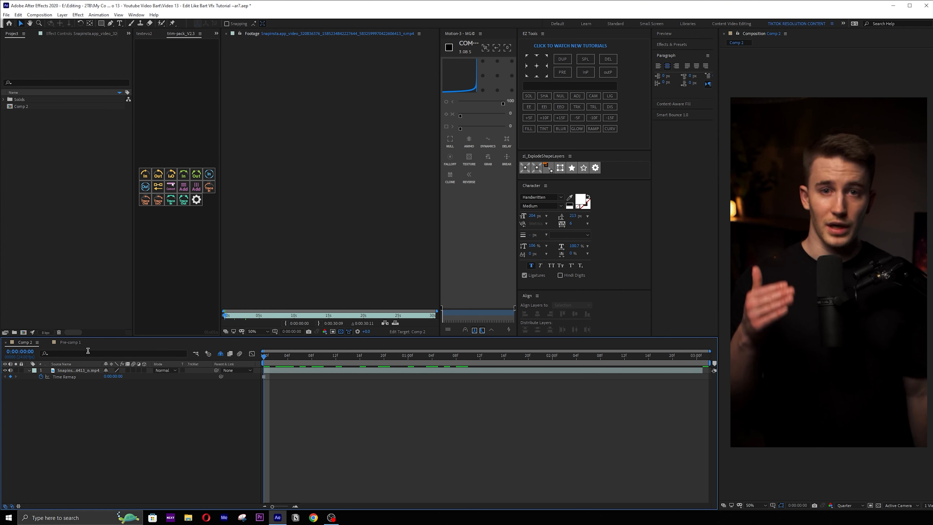
left_click(10, 371)
- Scrub back and forth through the composition to check the frozen frame
left_click_drag(288, 359, 236, 367)
left_click(804, 242)
left_click_drag(826, 281, 822, 279)
left_click_drag(282, 358, 208, 381)
left_click(391, 426)
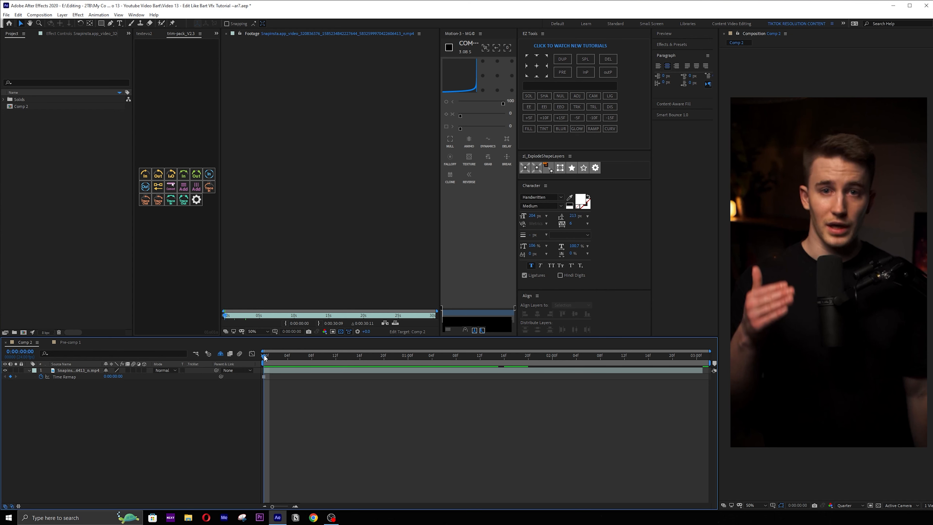
left_click_drag(264, 356, 354, 357)
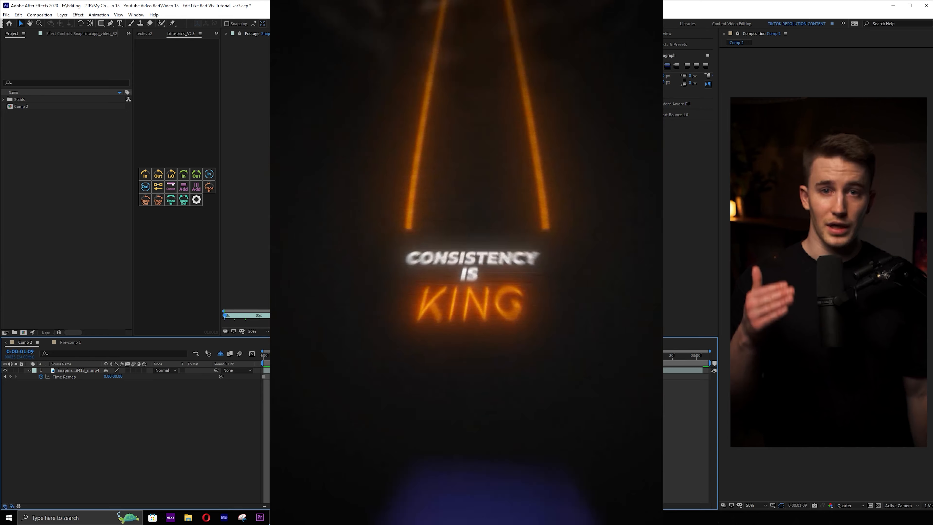
left_click_drag(354, 358, 492, 357)
key("Page_Down")
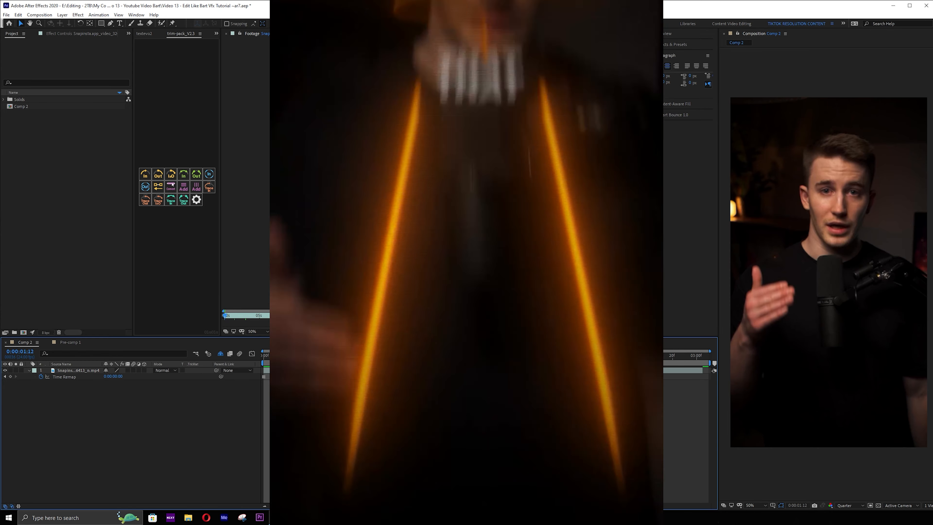
mouse_move(498, 357)
left_mouse_down()
mouse_move(698, 351)
mouse_move(505, 355)
left_mouse_up()
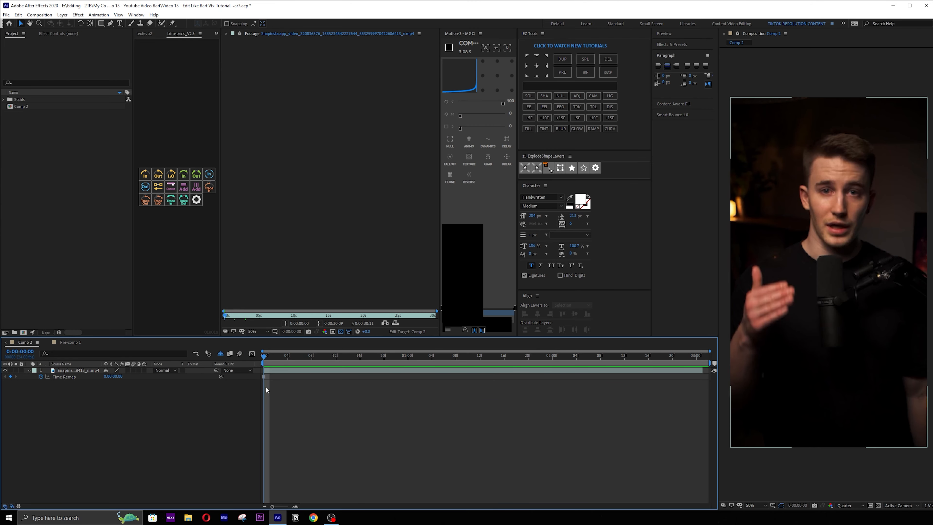
- Make the video layer 3D and add a one-node camera to the composition with the offered settings
left_click(144, 370)
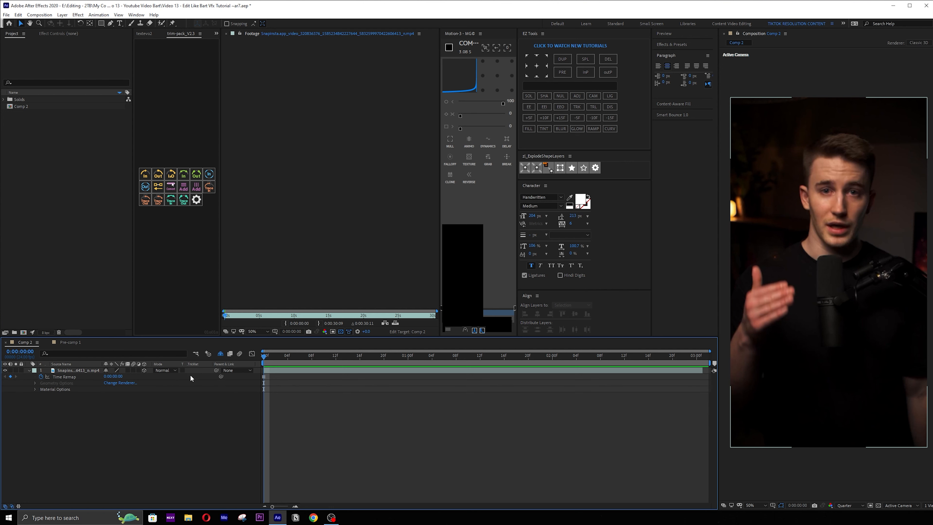
mouse_move(276, 362)
left_mouse_down()
mouse_move(335, 362)
mouse_move(263, 363)
left_mouse_up()
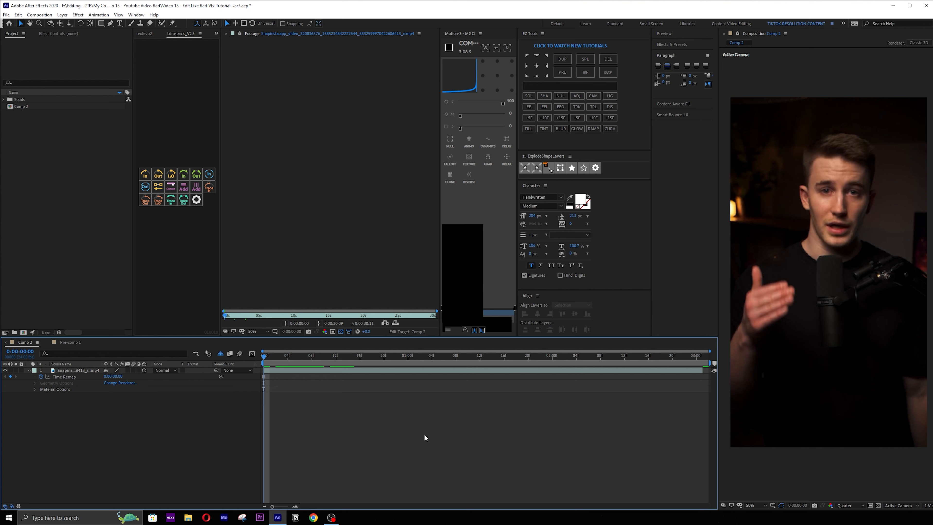
right_click(338, 404)
mouse_move(389, 409)
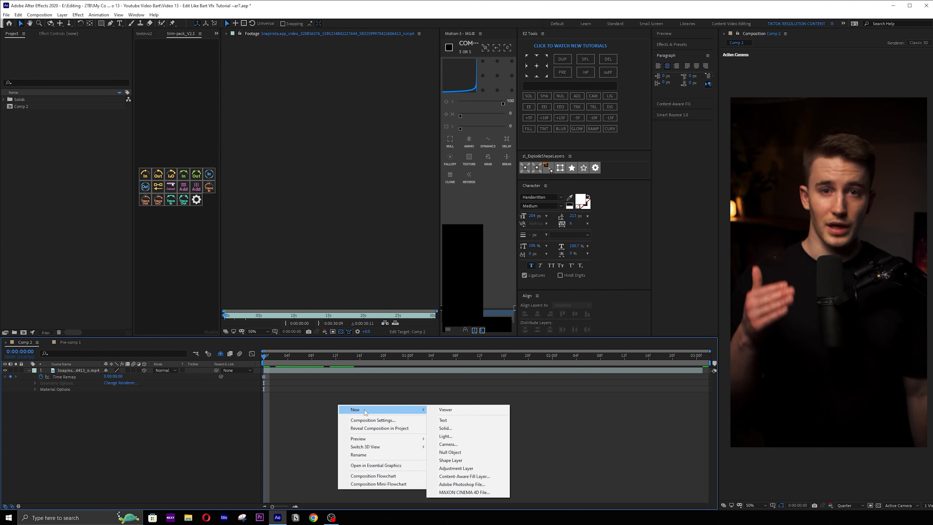
left_click(473, 443)
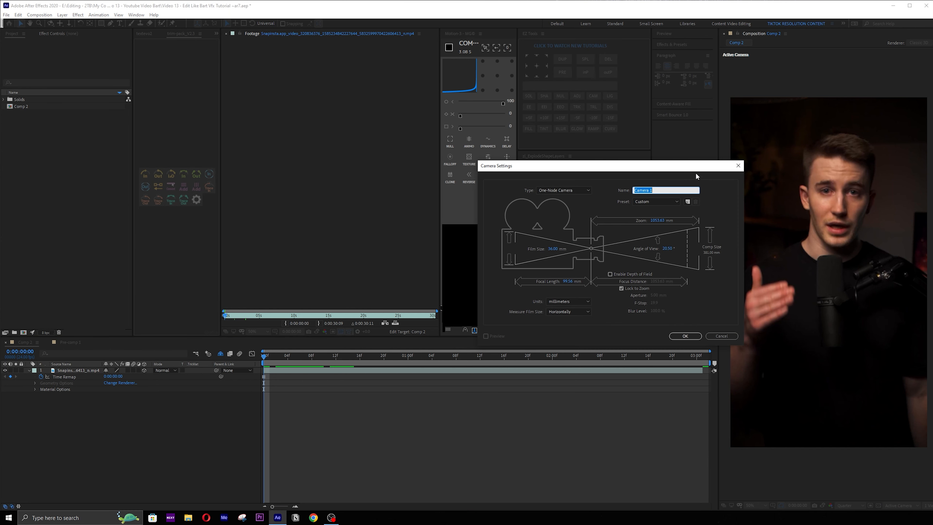
left_click(691, 335)
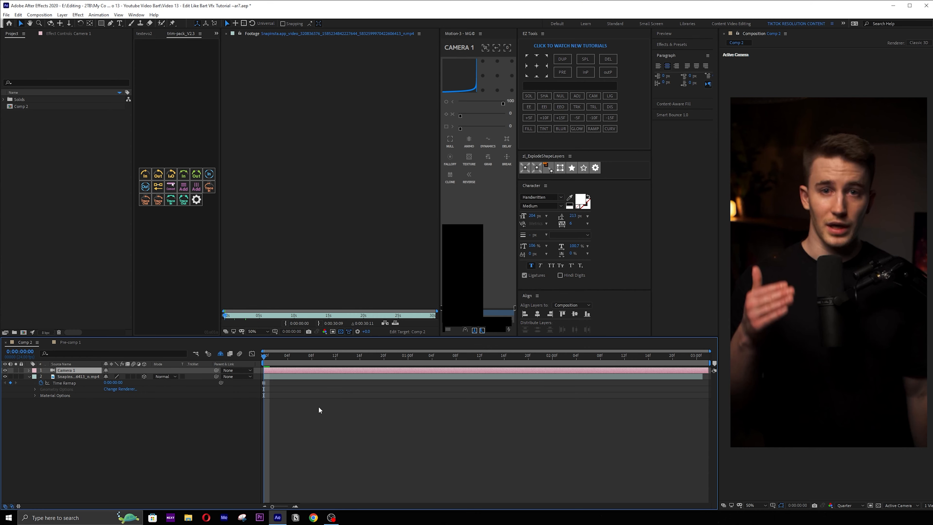
- Add a 3D null object with Camera 1 parented to it, and reveal the null's Position property
right_click(359, 437)
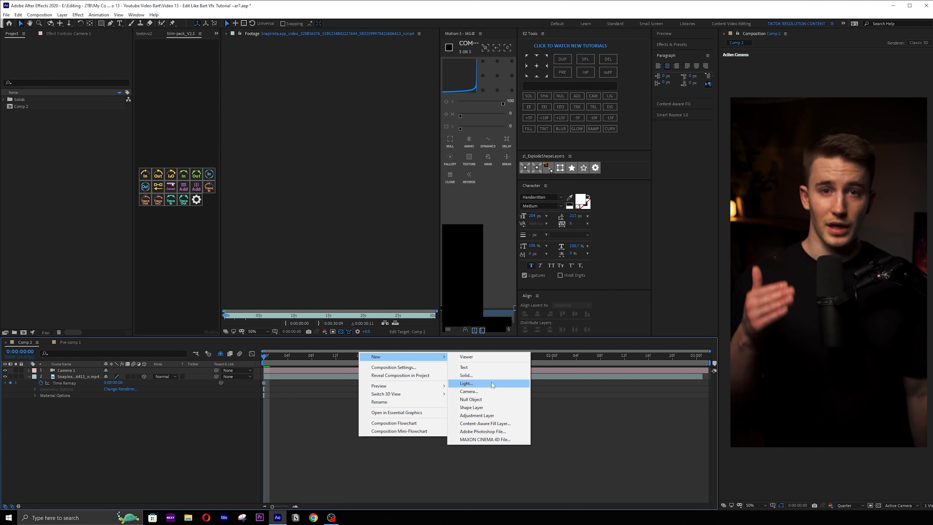
left_click(478, 399)
left_click_drag(216, 376, 103, 372)
left_click(145, 371)
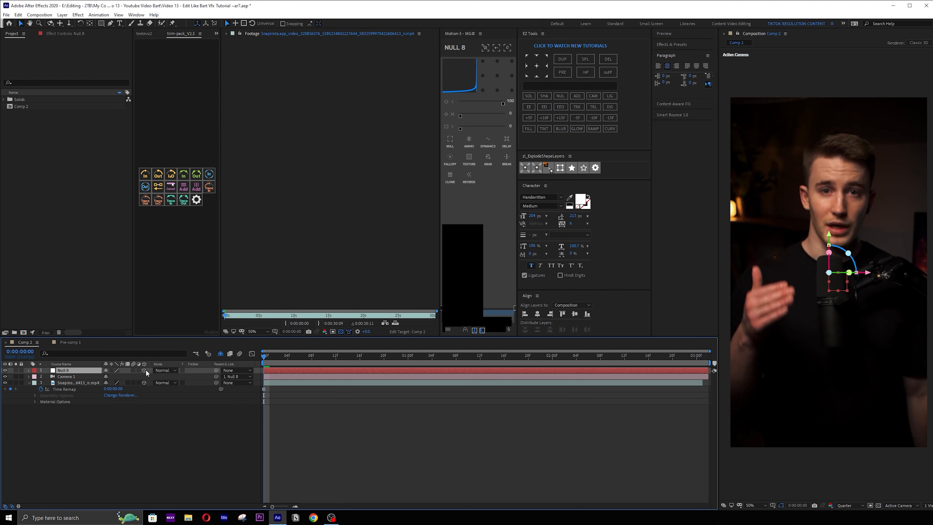
key("p")
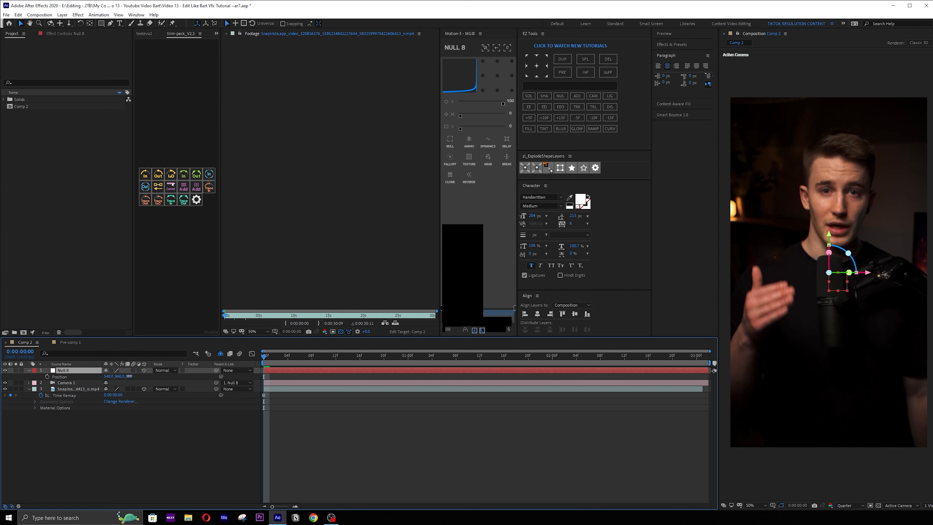
- Try moving the null along its Z position and reset the Position property
left_click_drag(129, 376, 1, 417)
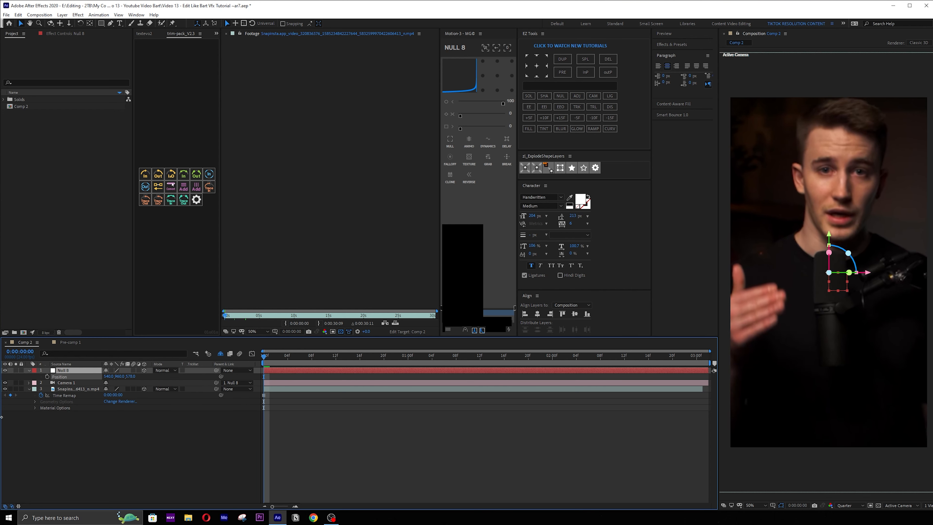
right_click(82, 376)
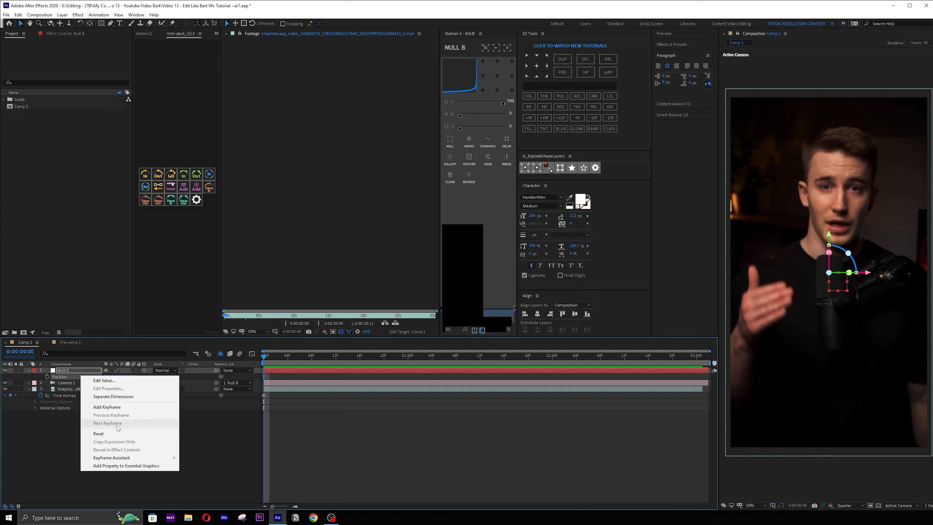
left_click(116, 433)
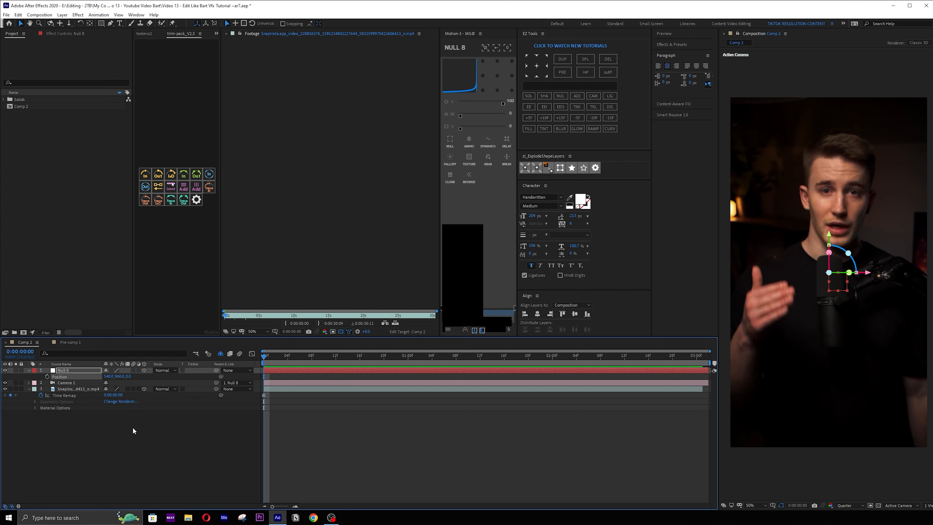
left_click(127, 426)
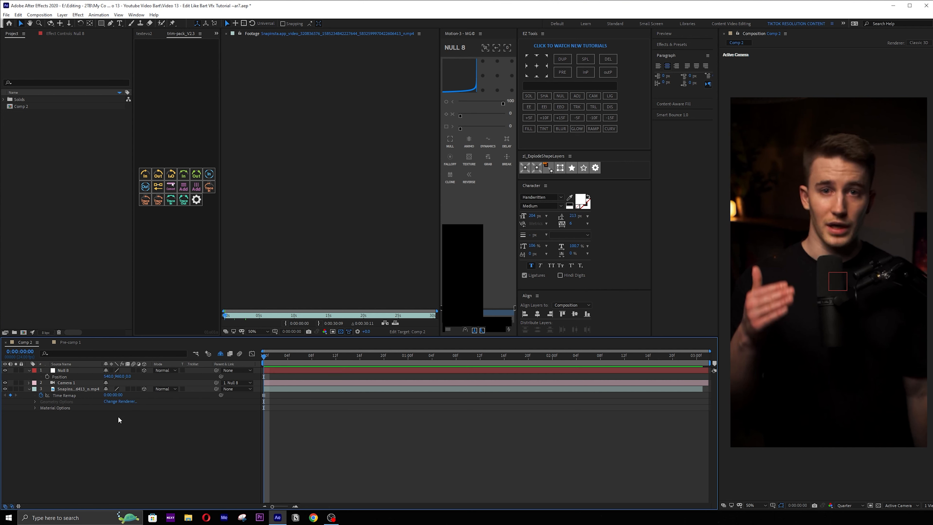
- Keyframe the null's position at the start of the composition and again at frame 20 with Z at about 940
left_click(47, 377)
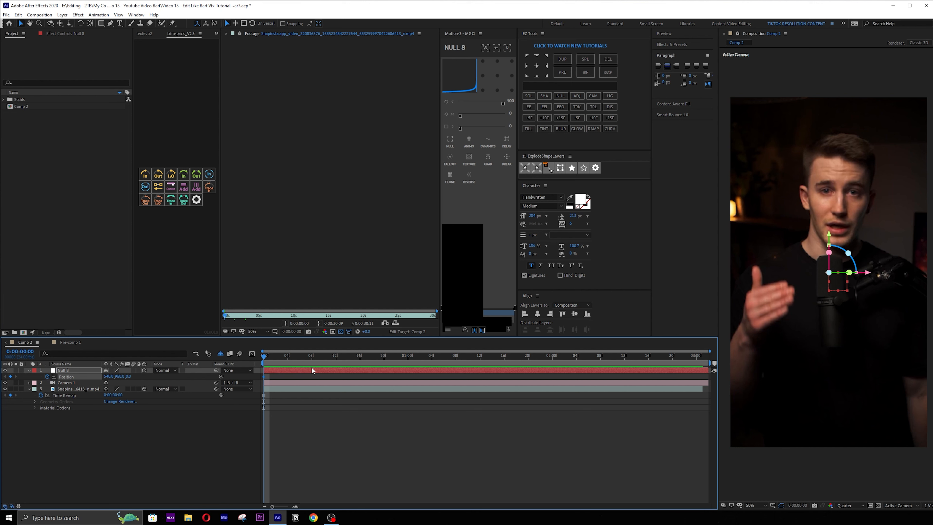
left_click_drag(360, 357, 384, 356)
left_click_drag(130, 378, 530, 319)
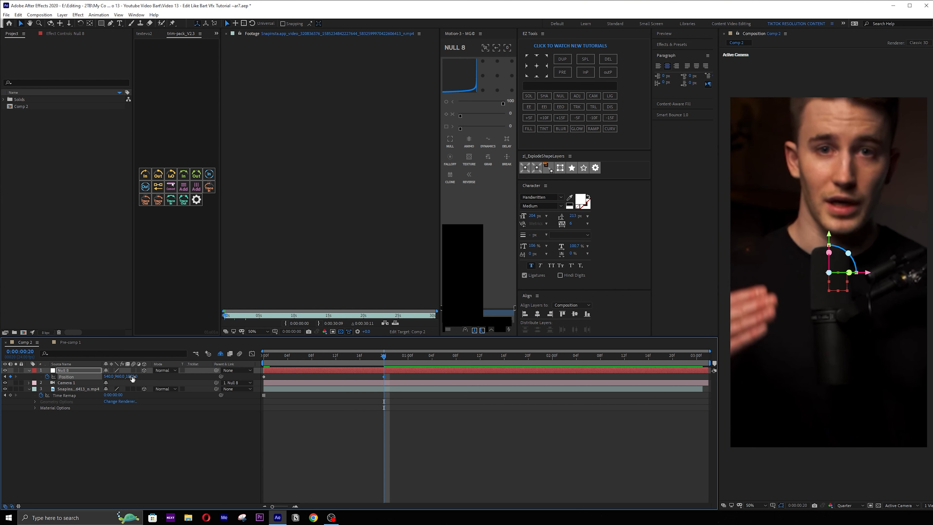
left_click_drag(125, 378, 111, 376)
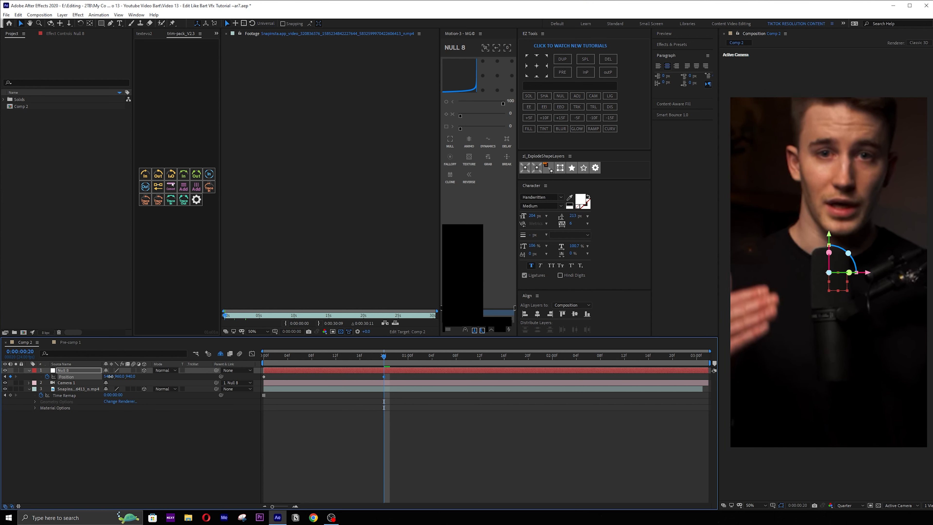
- Apply Easy Ease to both position keyframes of the null
left_click_drag(389, 357, 319, 365)
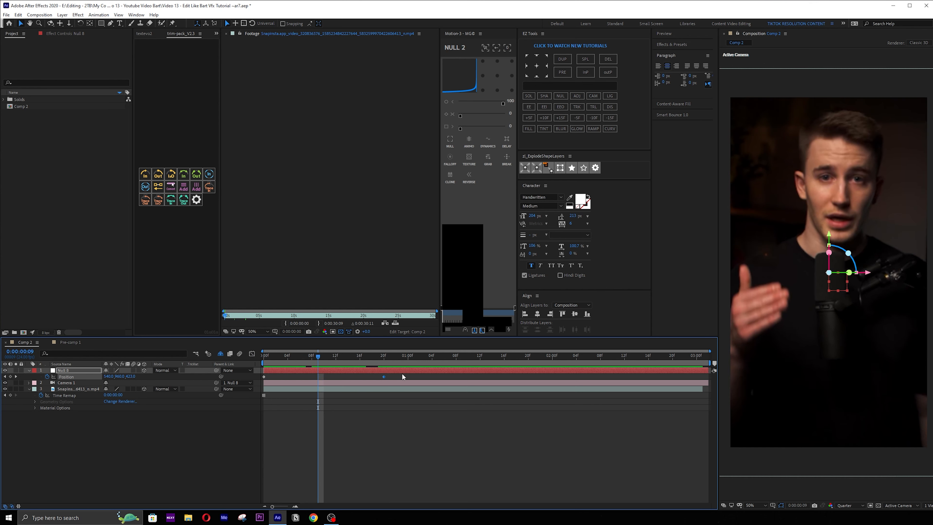
left_click_drag(403, 374, 248, 385)
key("F9")
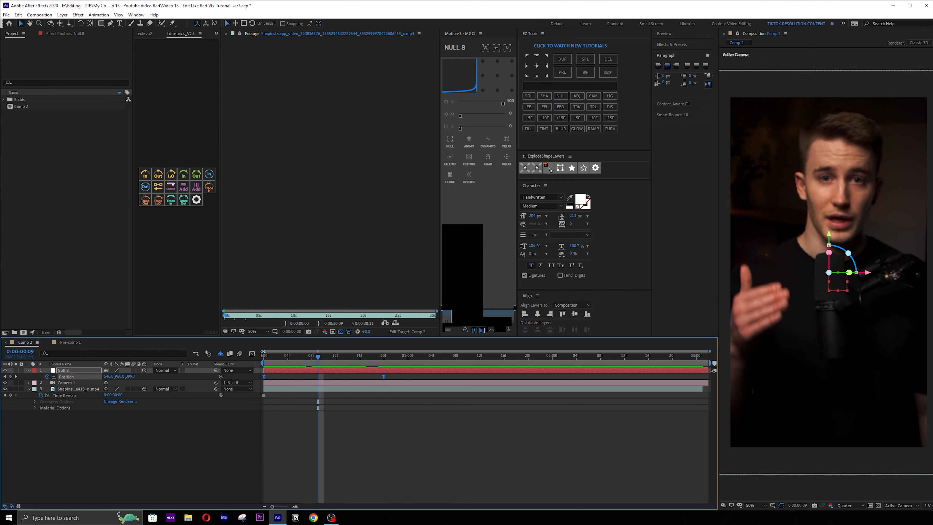
- Reshape the null's position speed graph so the movement starts very fast and eases out slowly into the second keyframe
left_click(252, 354)
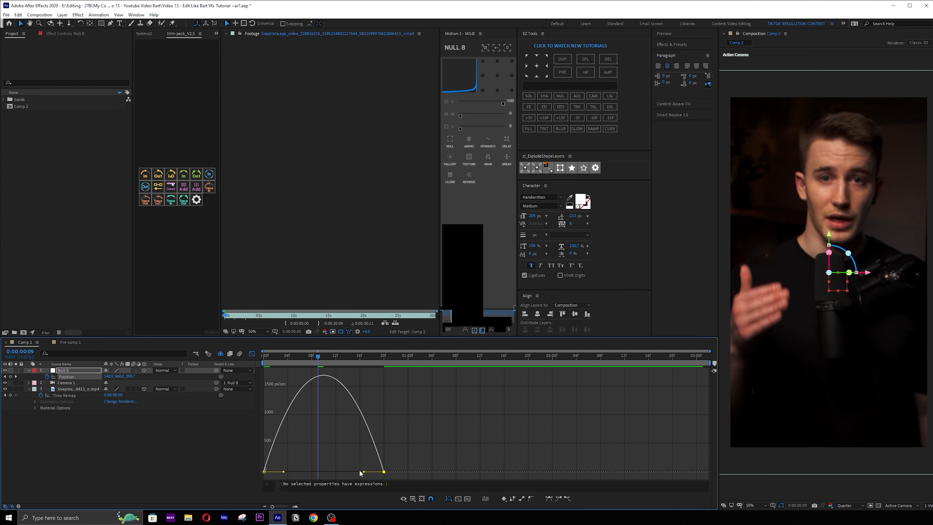
left_click_drag(363, 472, 293, 474)
left_click_drag(288, 465, 265, 472)
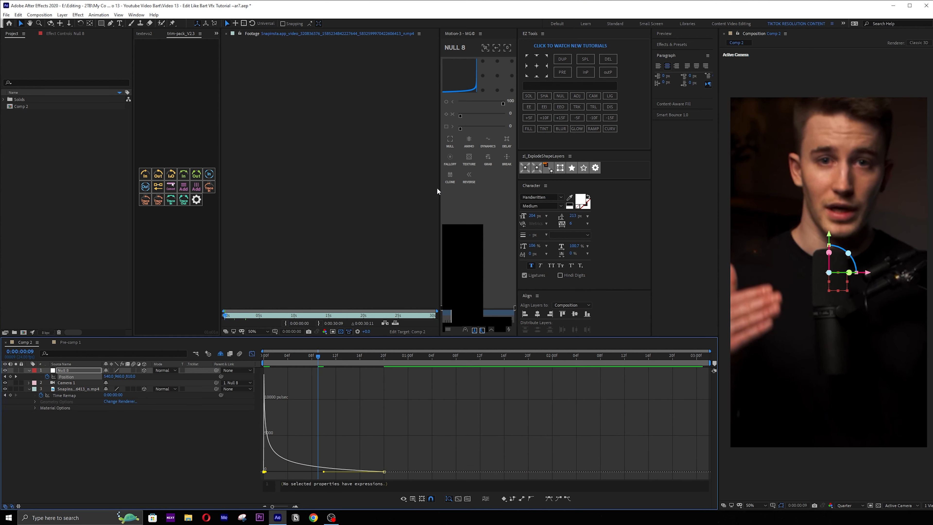
- Enlarge Motion 3 and apply its easing presets to the null's position keyframes, ending with the fast-start, slow-finish curve
left_click_drag(439, 189, 343, 190)
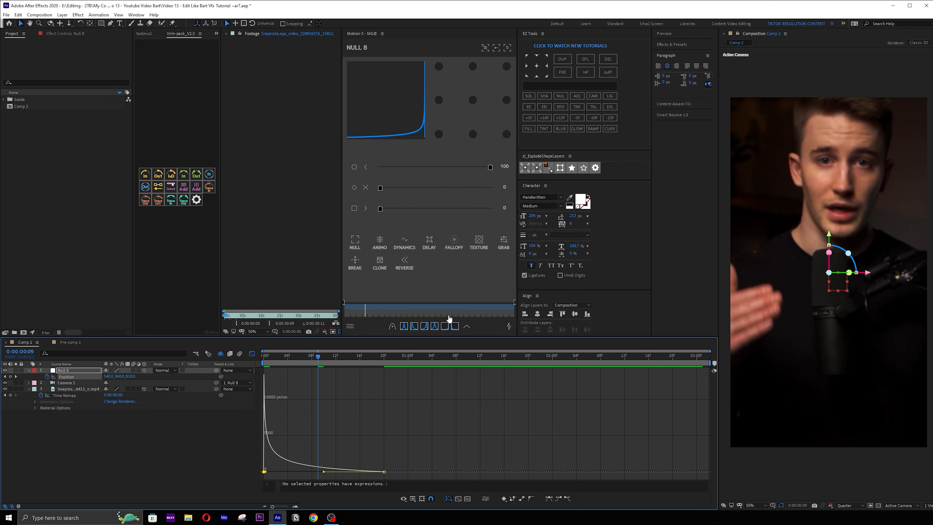
left_click(445, 326)
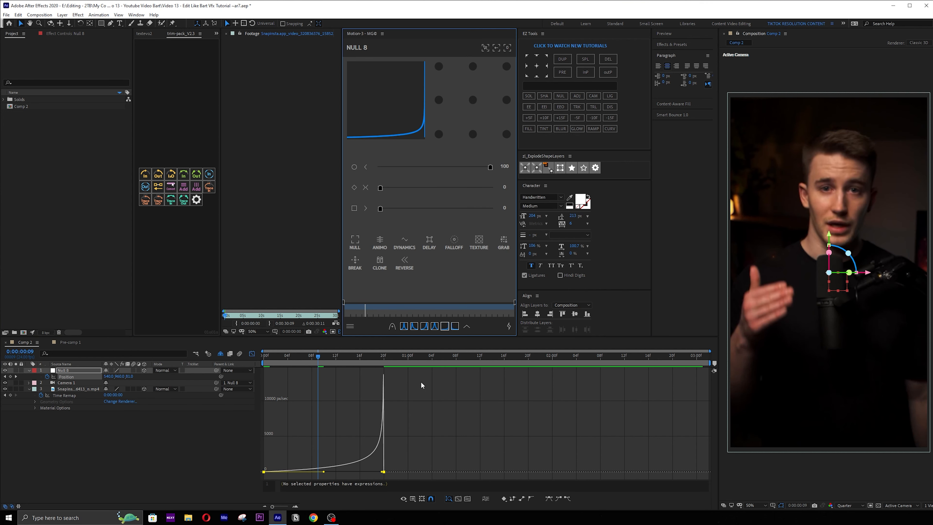
left_click(455, 326)
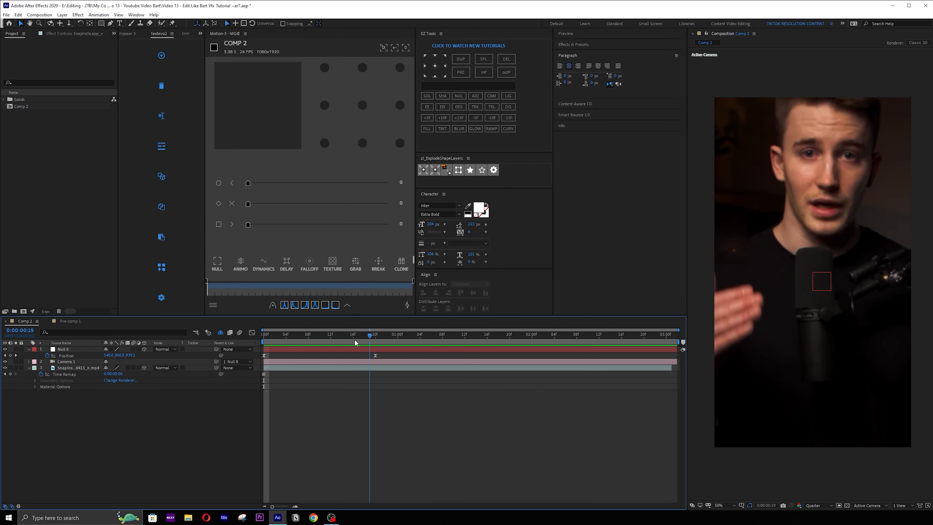
- Add a text layer reading "I'D Always Say" over the speaker at the start of the composition
left_click_drag(354, 340, 330, 335)
left_click_drag(303, 335, 263, 354)
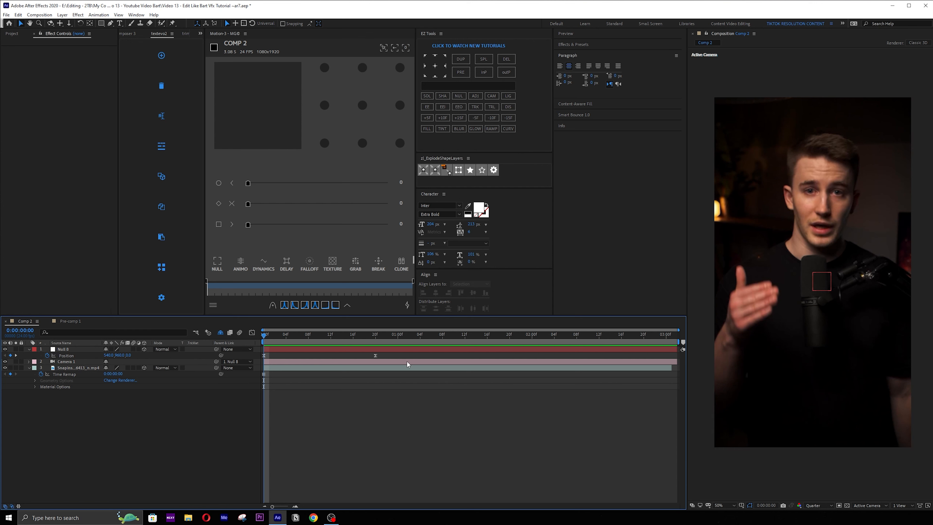
key("ctrl+t")
left_click(782, 252)
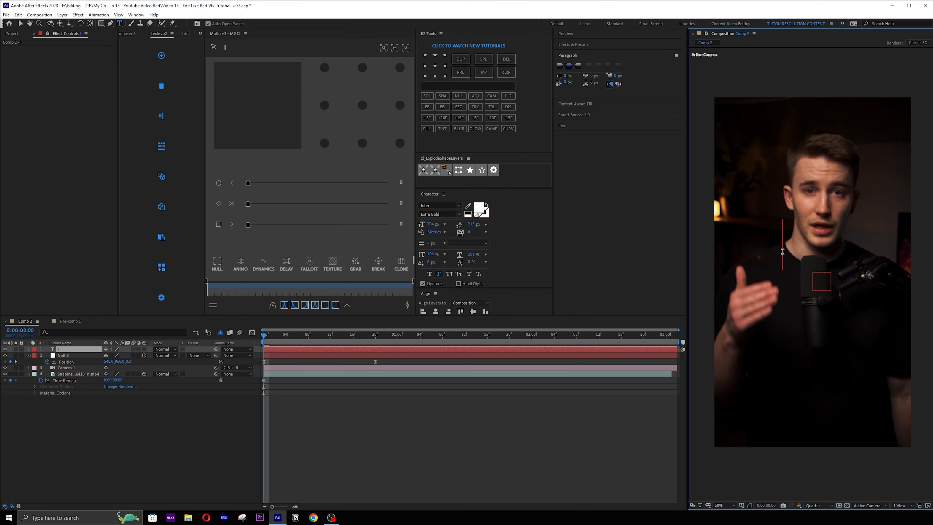
type("I'D Always")
key("BackSpace")
key("BackSpace")
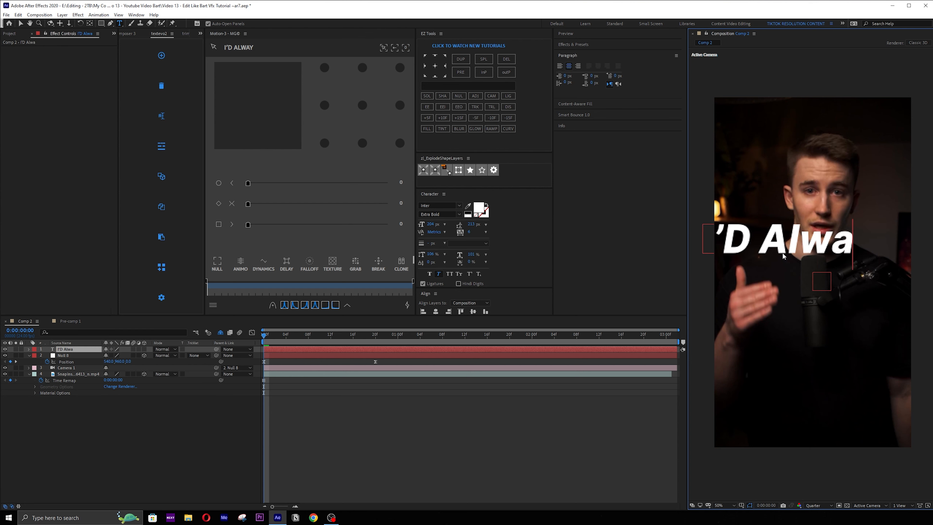
type("ys Say")
key("KP_Enter")
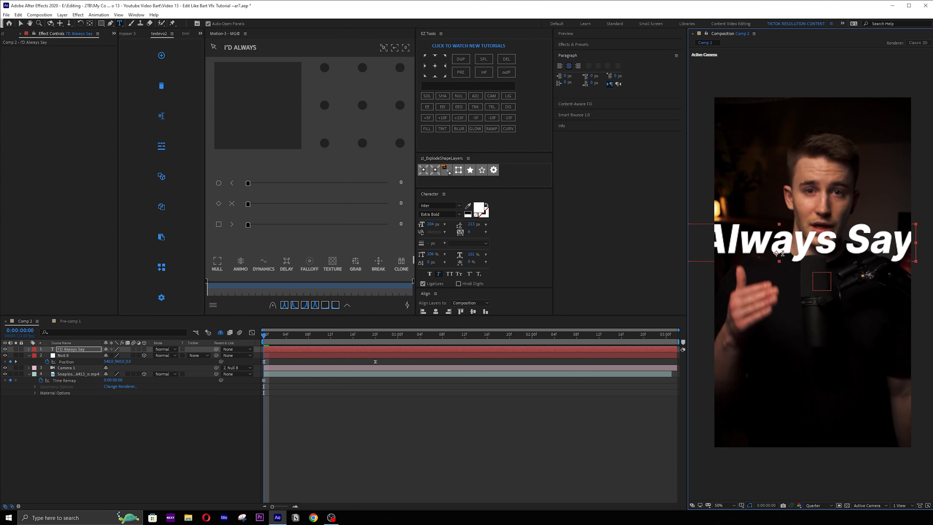
- Style the title at 150 px in All Caps with the Montserrat font, nudging it toward the middle of the frame
left_click(432, 224)
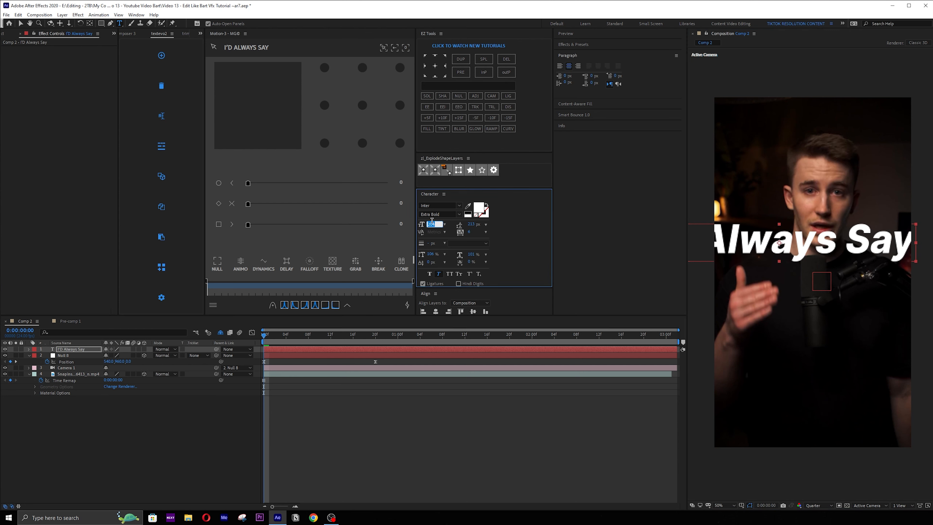
type("150")
key("Return")
key("v")
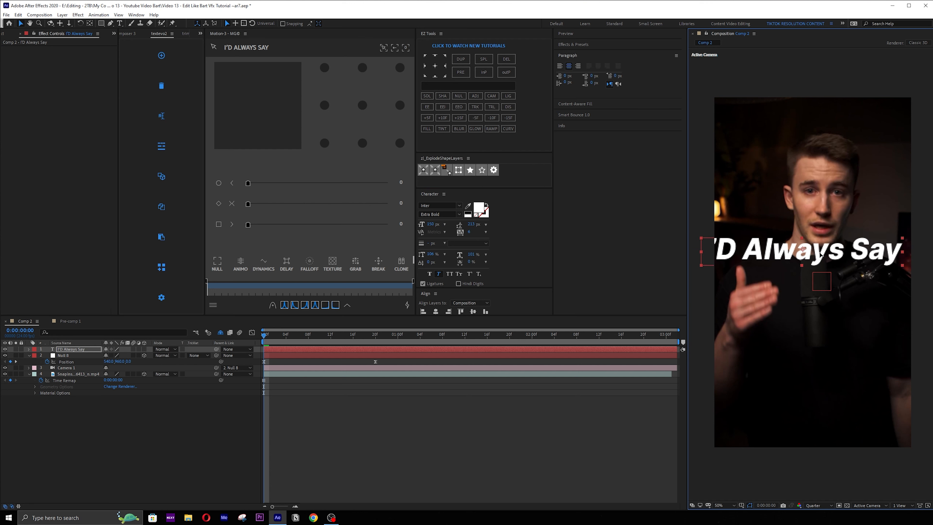
left_click_drag(820, 252, 824, 253)
left_click(449, 274)
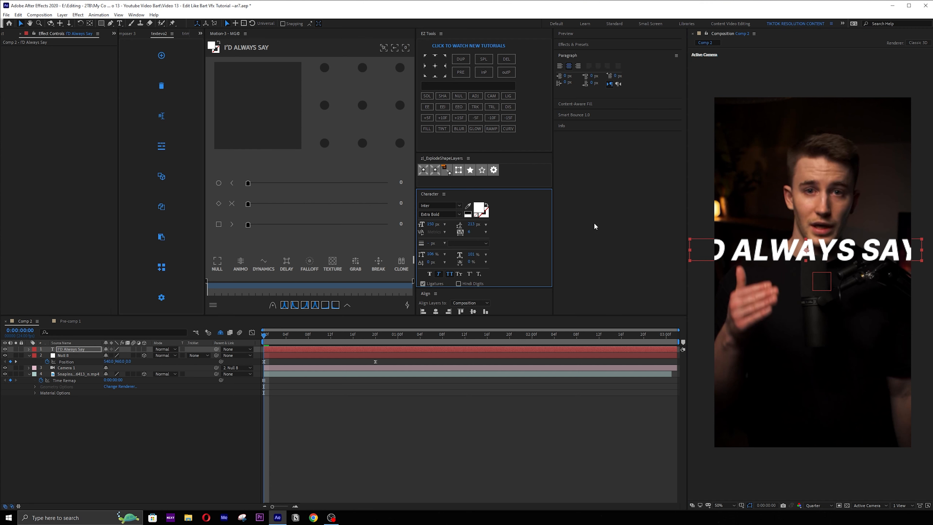
left_click(459, 205)
type("mnibn")
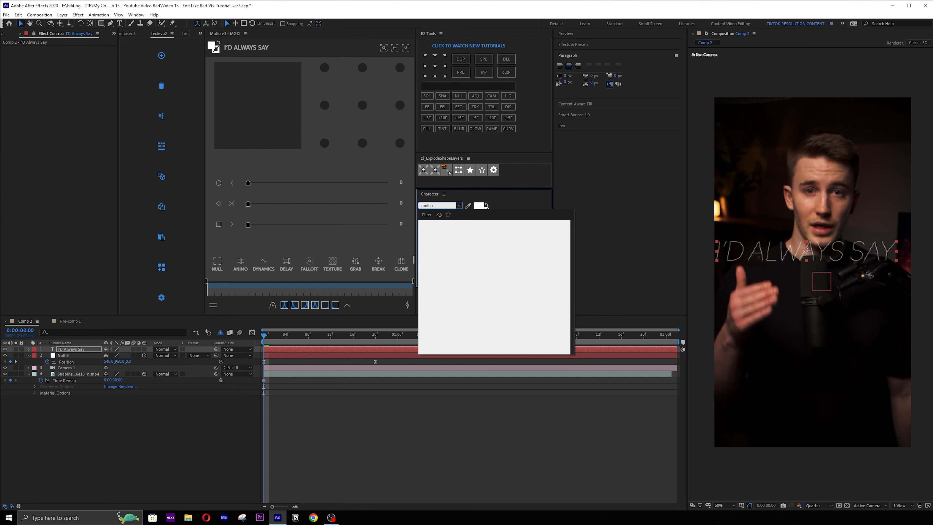
key("Return")
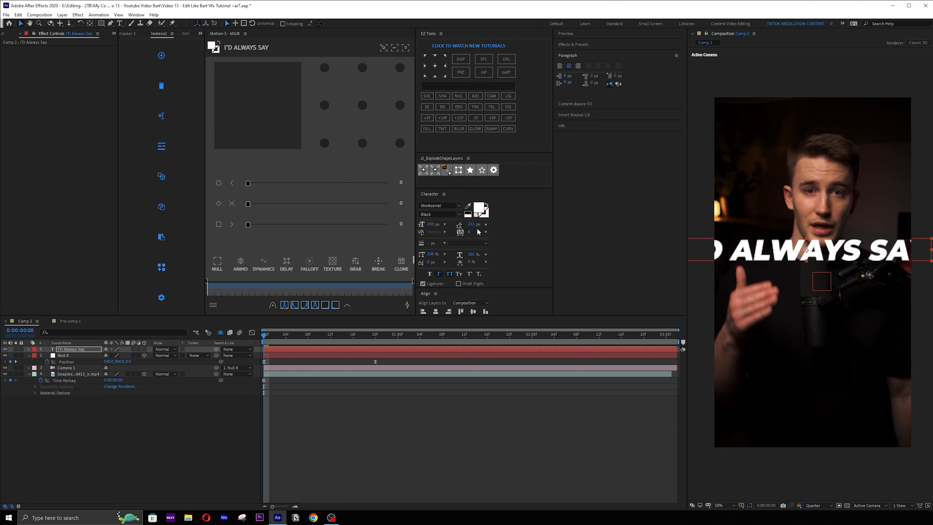
- Scale the title layer to 76%
left_click(76, 348)
key("s")
left_click(126, 355)
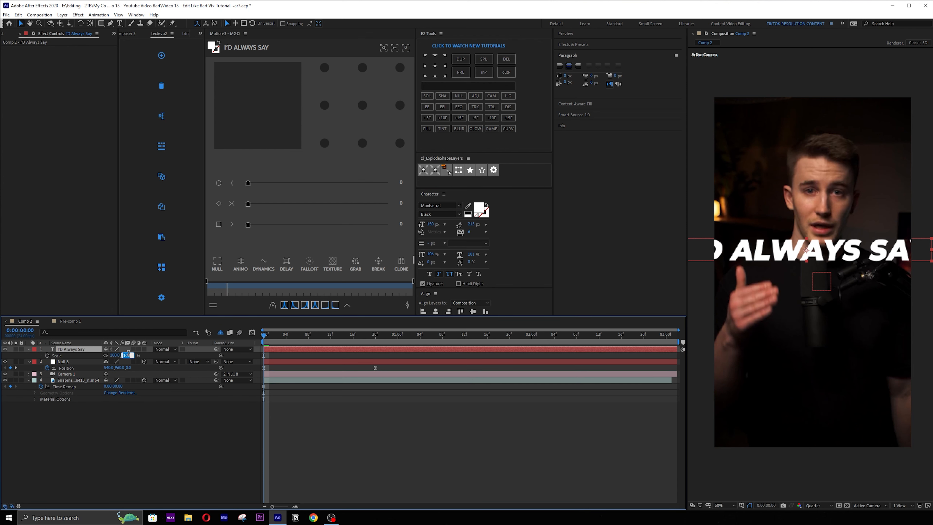
type("76")
key("Return")
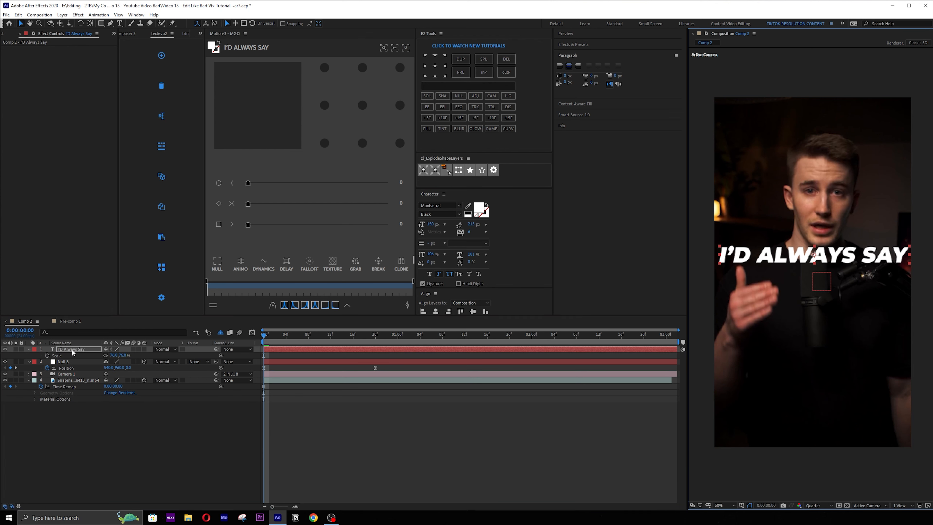
- Move the title layer below the camera in the layer stack and make it a 3D layer
left_click_drag(66, 368, 210, 378)
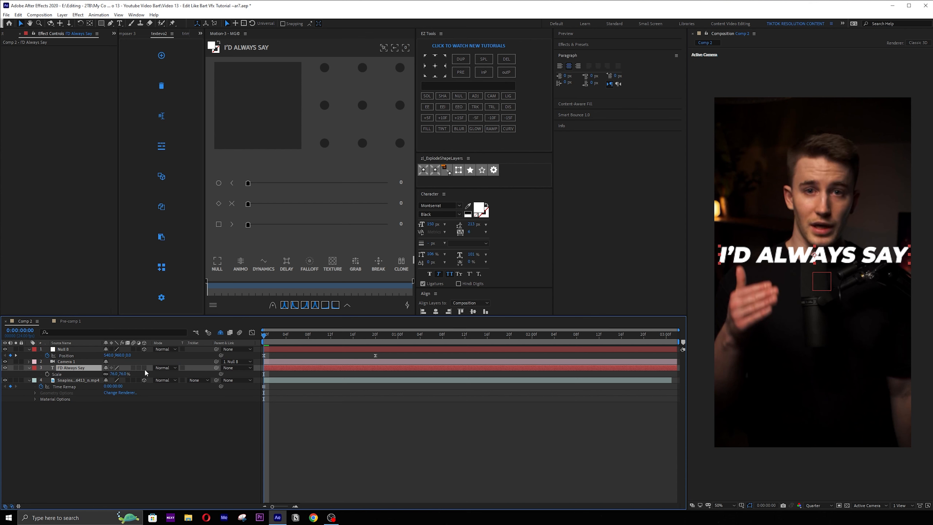
left_click(145, 368)
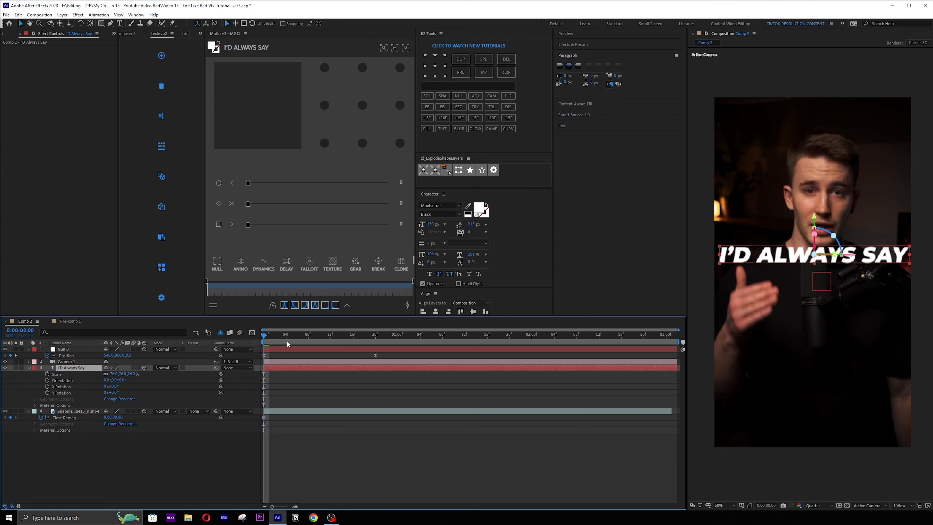
- Shrink the title to about 49% scale so it fits the pushed-in camera view, and raise it to just below the speaker's mouth
key("k")
key("s")
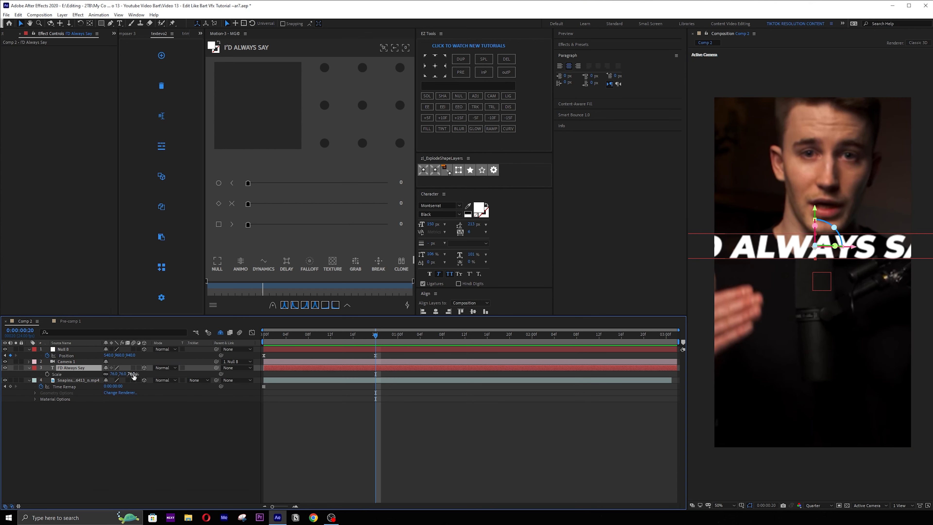
left_click_drag(133, 375, 112, 362)
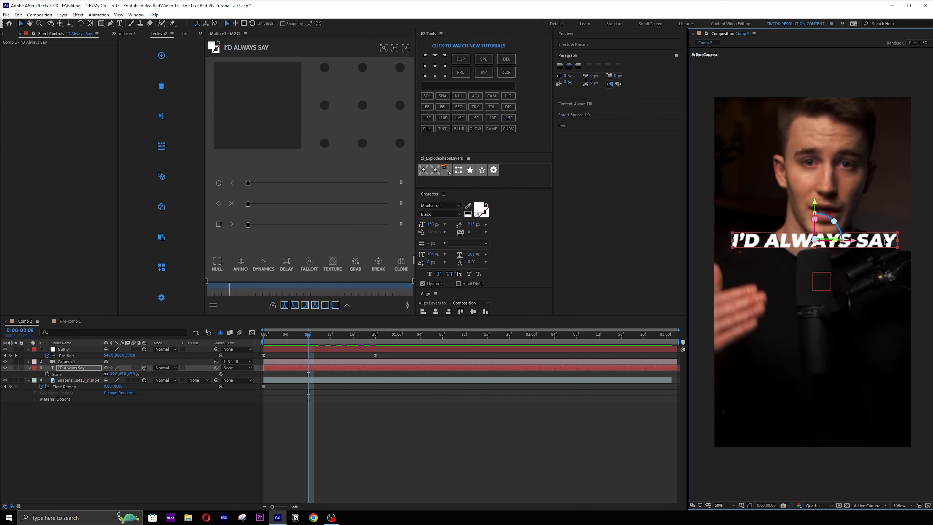
left_click_drag(884, 237, 884, 232)
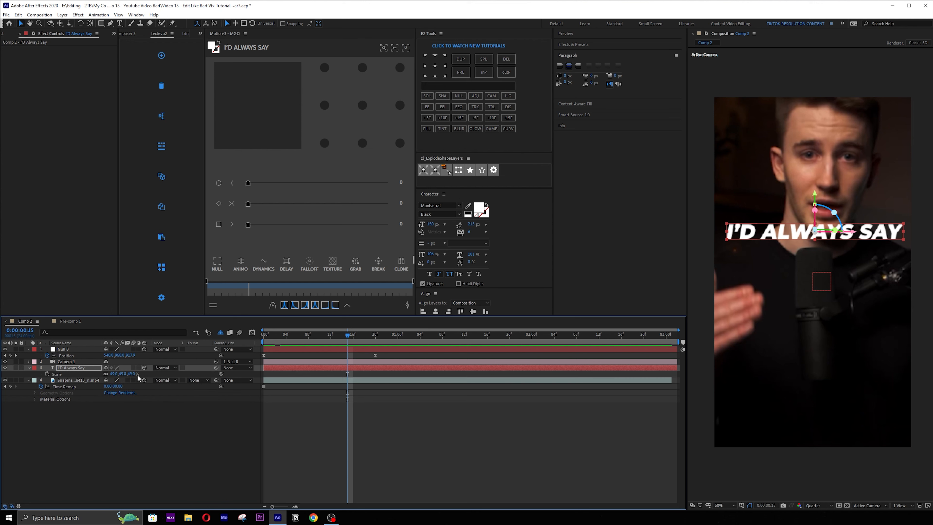
left_click_drag(132, 374, 135, 375)
left_click(283, 415)
left_click_drag(345, 335, 336, 349)
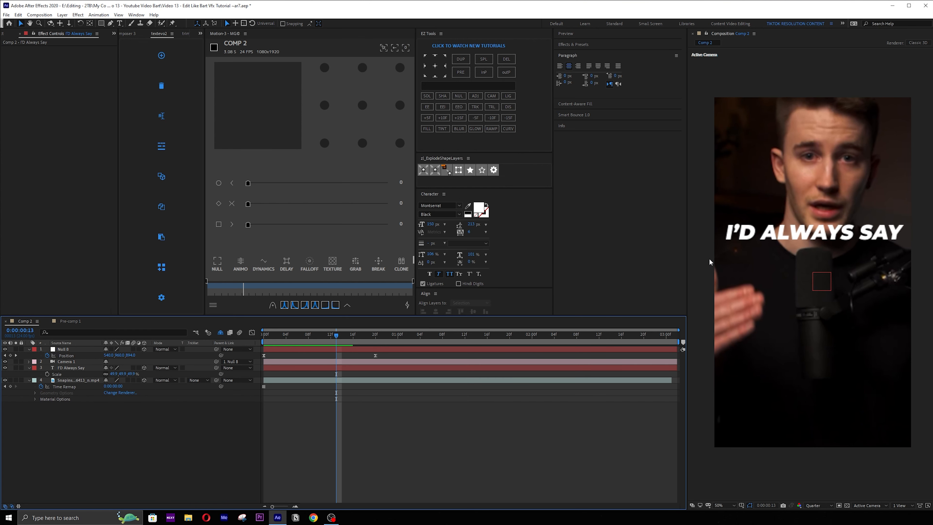
left_click(819, 235)
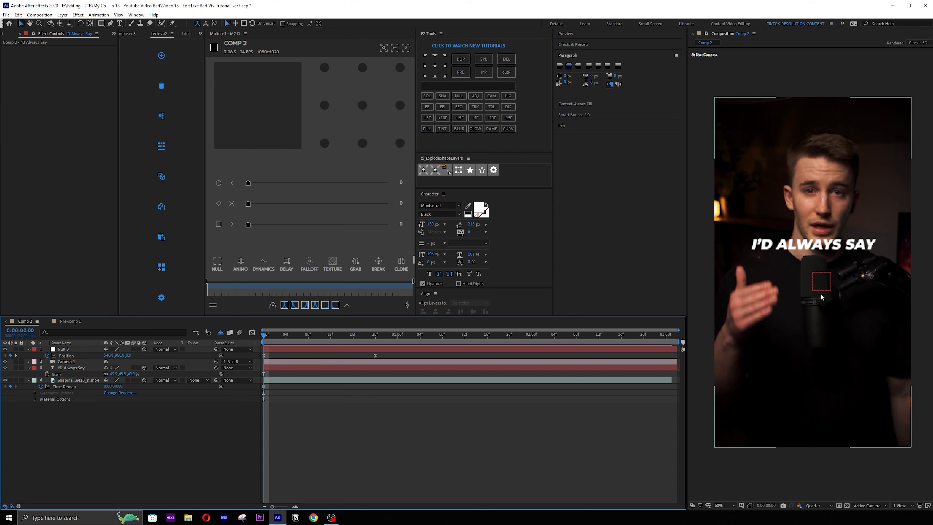
- Choose the Pen tool, turn off the camera layer's visibility and park the playhead at frame 16
left_click(112, 25)
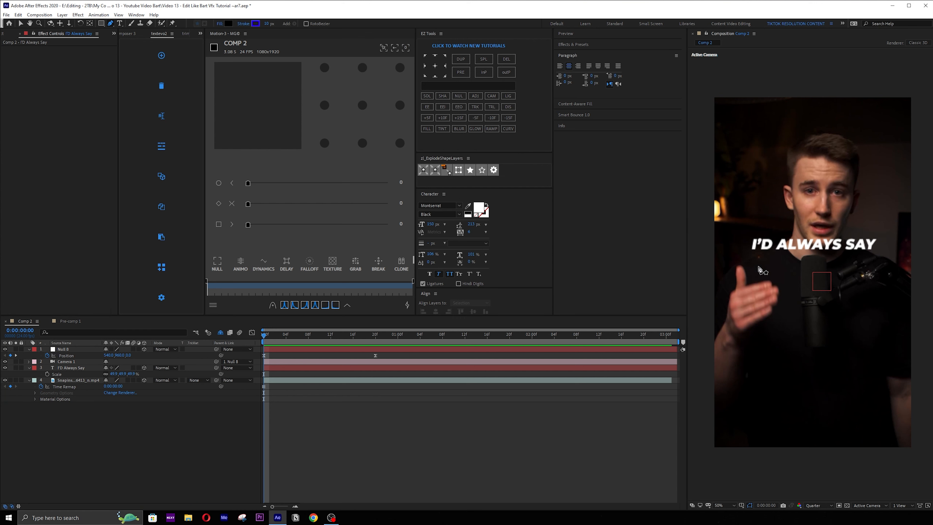
left_click(287, 338)
left_click_drag(288, 343, 353, 337)
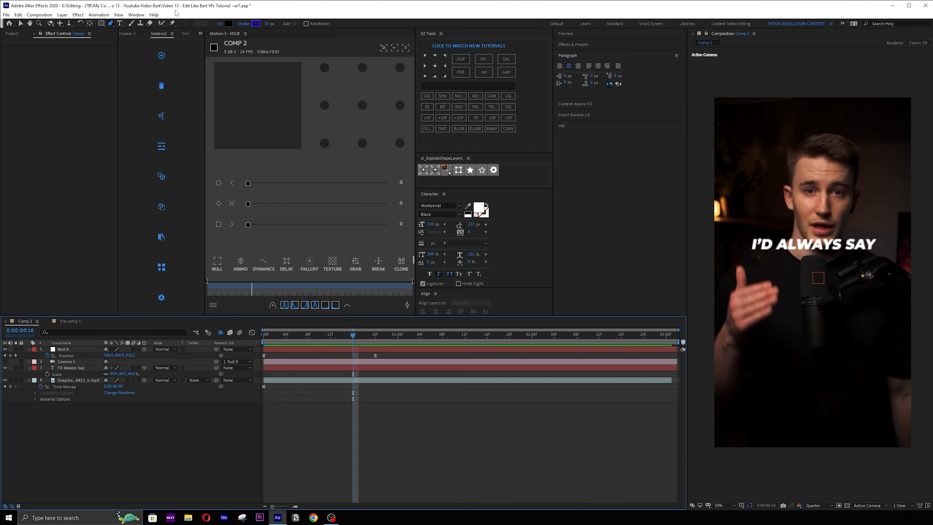
- Set the Pen tool's shape fill to None and its stroke colour to orange FF9000
left_click(218, 26)
key("Escape")
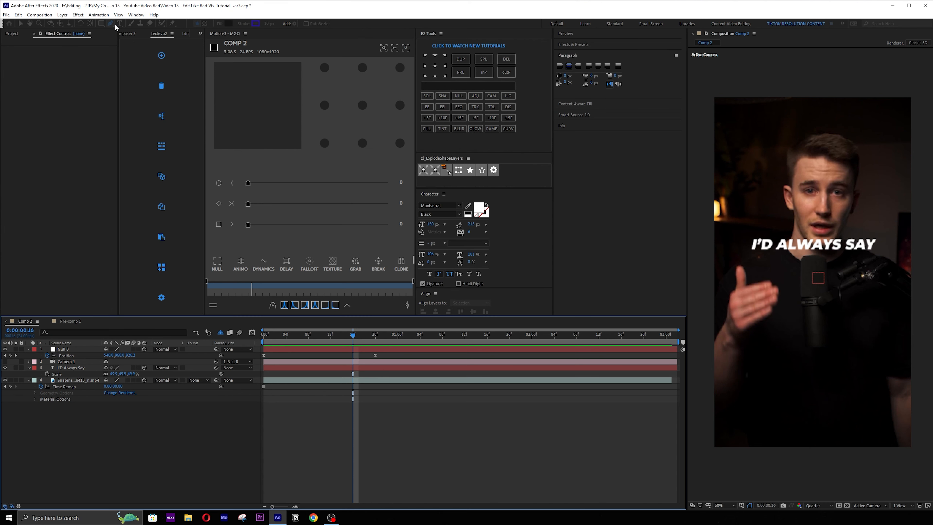
left_click(119, 25)
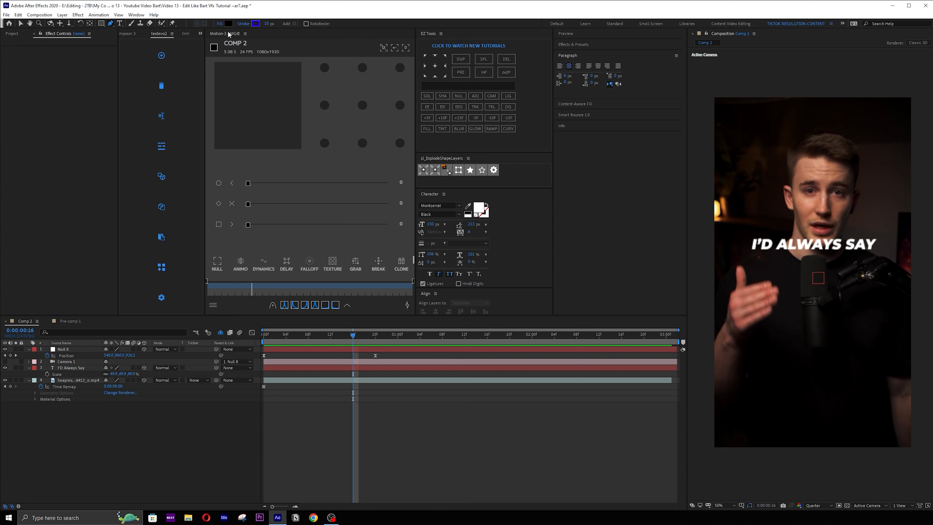
left_click(220, 24)
left_click(589, 239)
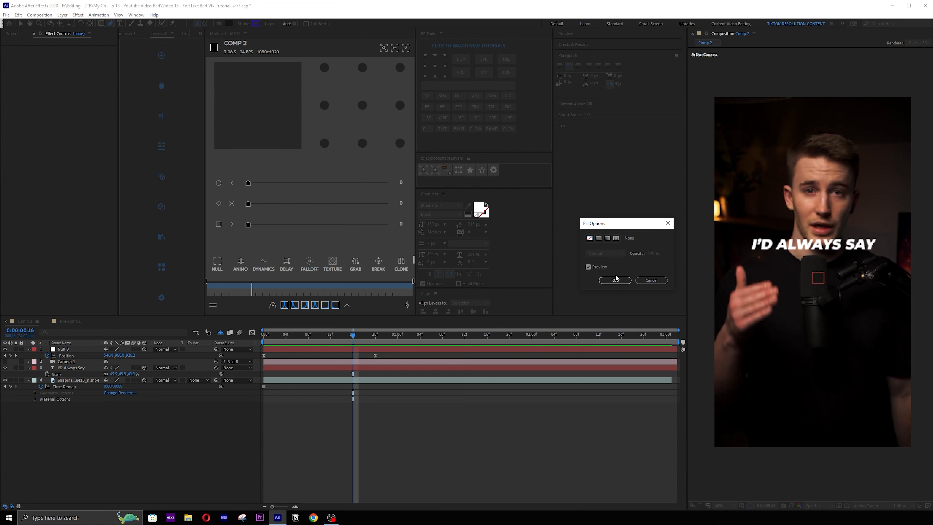
left_click(615, 280)
left_click(256, 24)
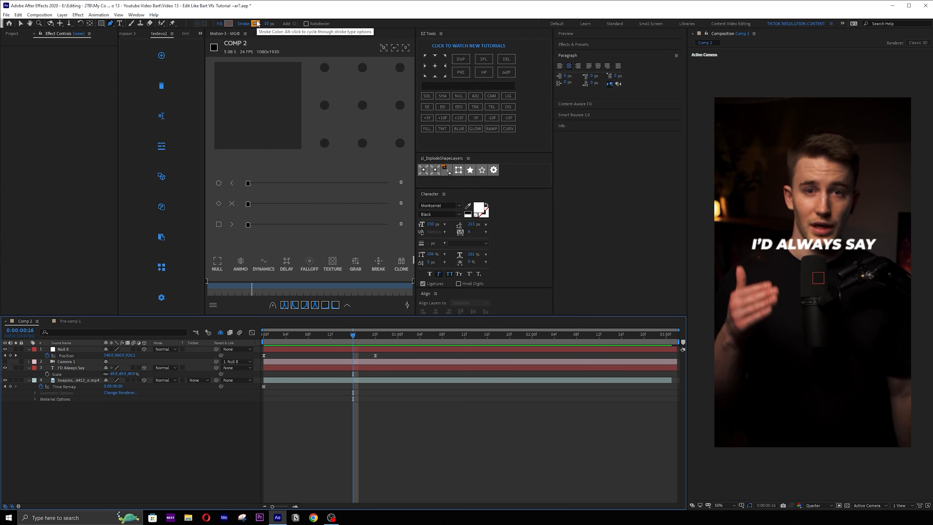
left_click(256, 24)
left_click(540, 266)
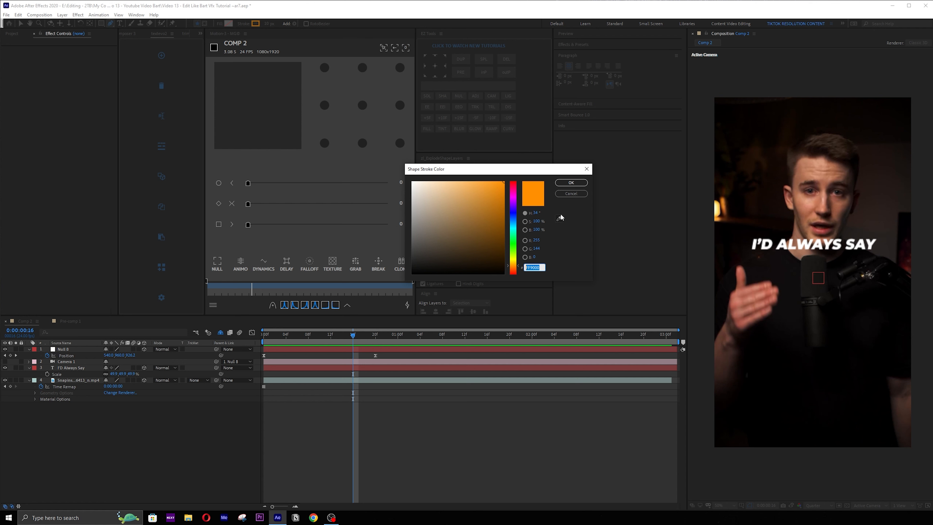
left_click(571, 183)
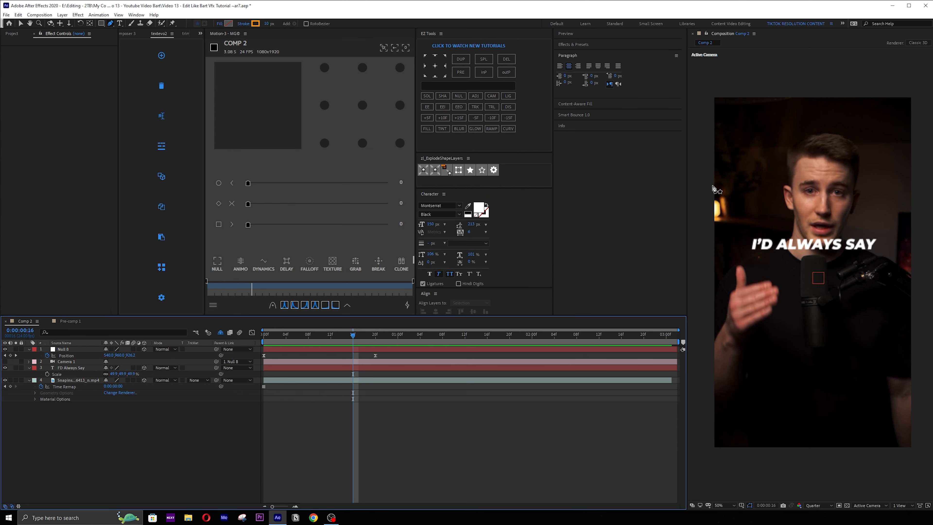
- Draw an open curved path that underlines the title, loops back beneath it and curves down to the microphone
left_click(751, 256)
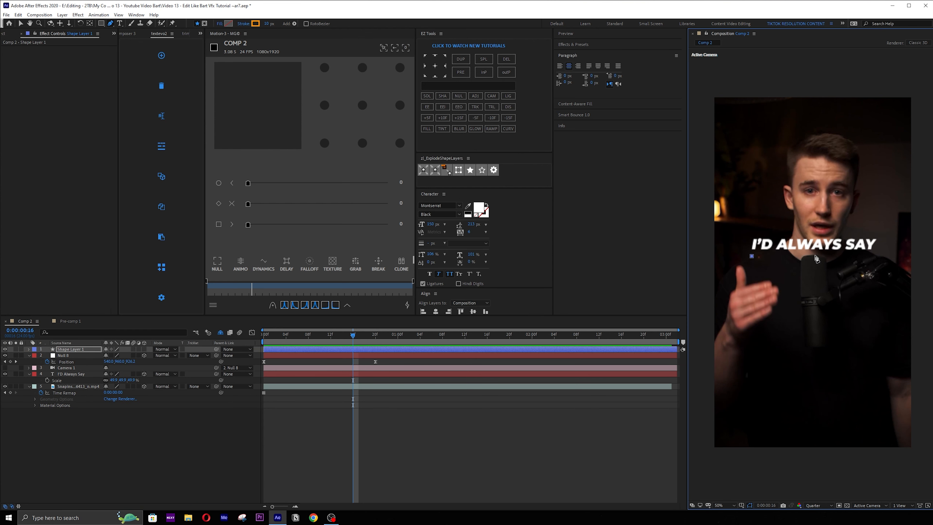
left_click(871, 257)
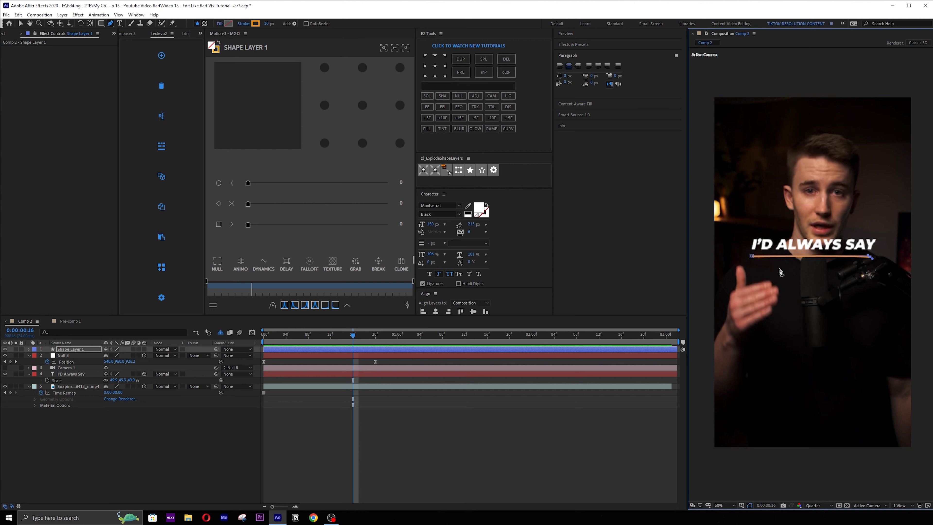
left_click_drag(779, 268, 773, 273)
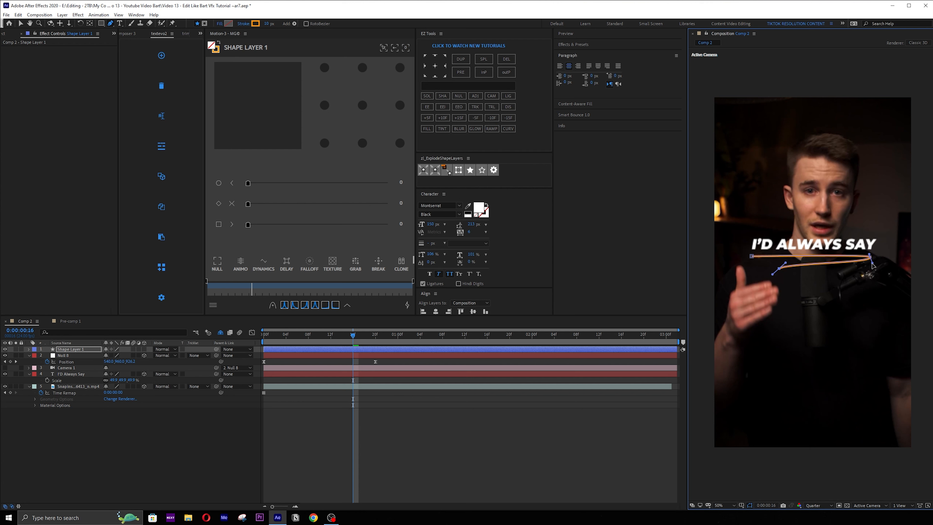
left_click_drag(871, 263, 872, 268)
mouse_move(778, 269)
left_mouse_down()
mouse_move(763, 280)
mouse_move(752, 271)
mouse_move(768, 269)
mouse_move(768, 279)
left_mouse_up()
key("v")
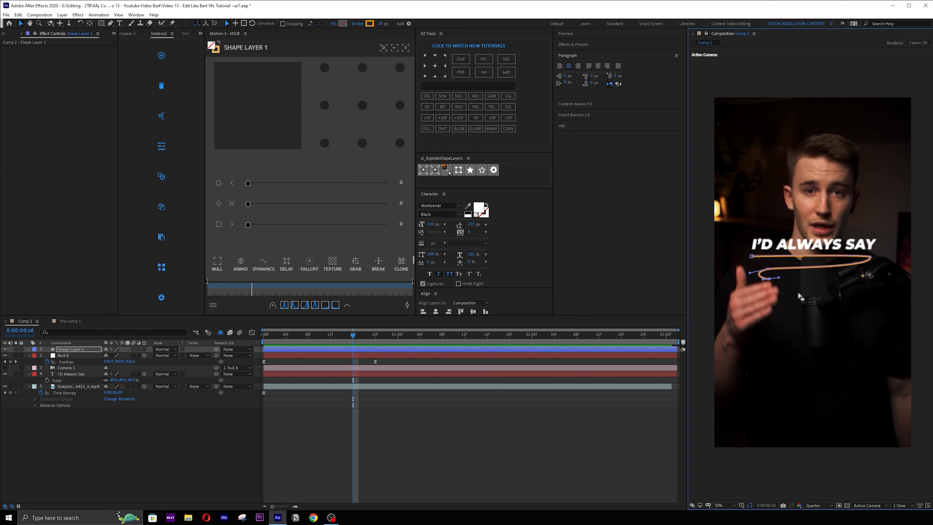
key("g")
left_click_drag(810, 293, 809, 312)
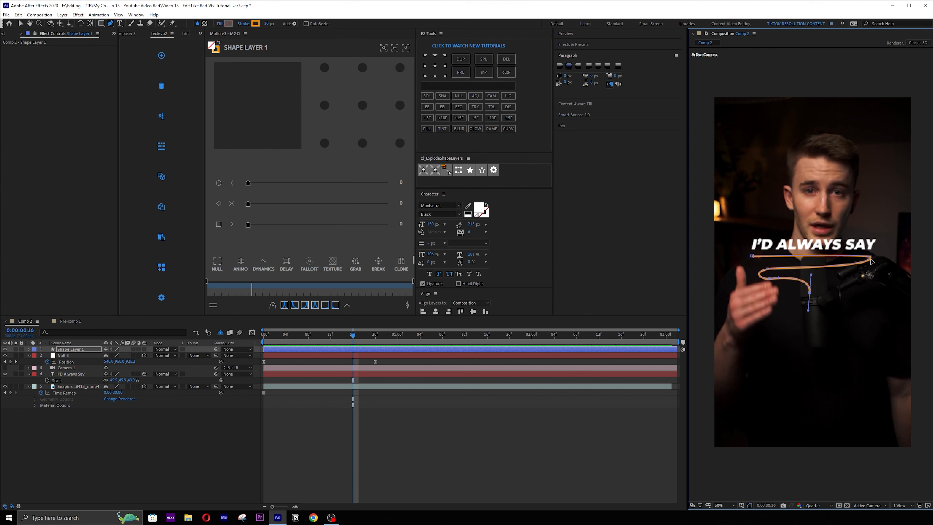
left_click_drag(870, 255, 869, 275)
key("F2")
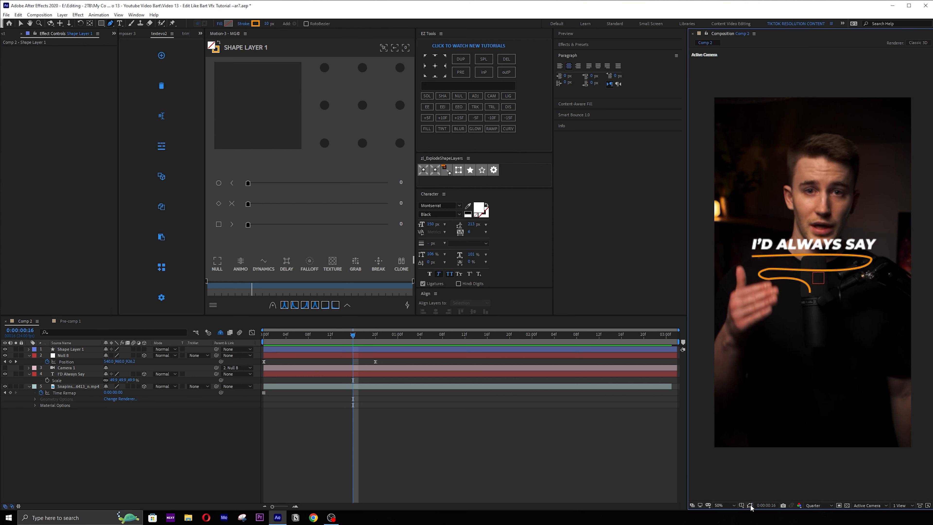
- Reselect the drawn path and reshape its left bend beneath the underline into a rounder curve
left_click(442, 348)
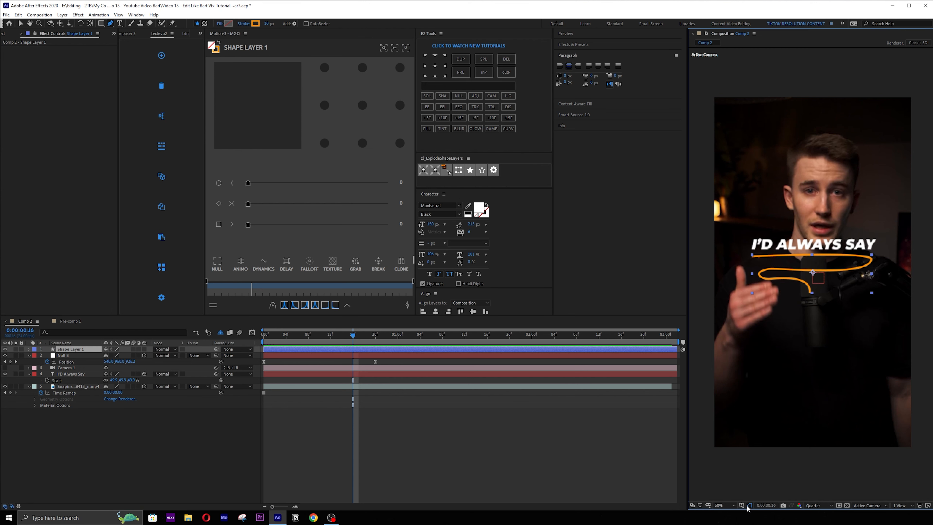
left_click(811, 293)
scroll(779, 288, "up", 2)
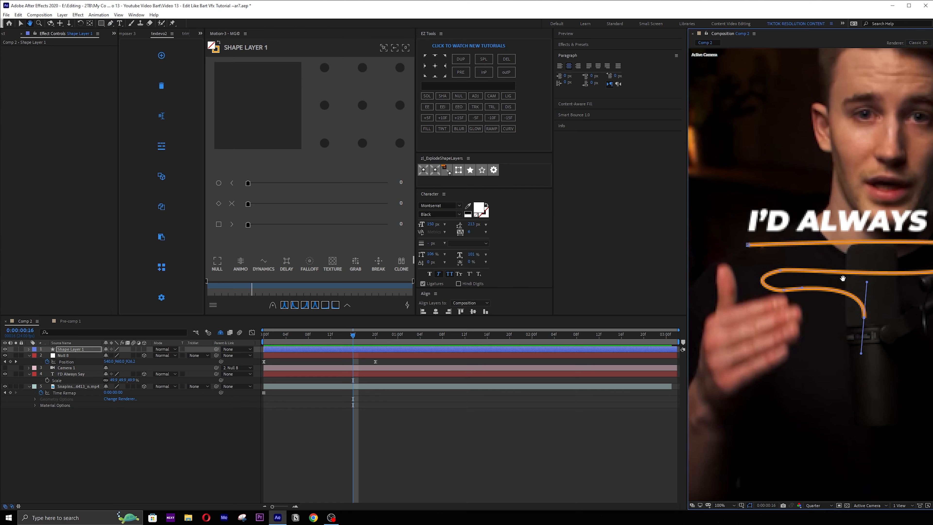
left_click(729, 279)
left_click_drag(729, 279, 729, 271)
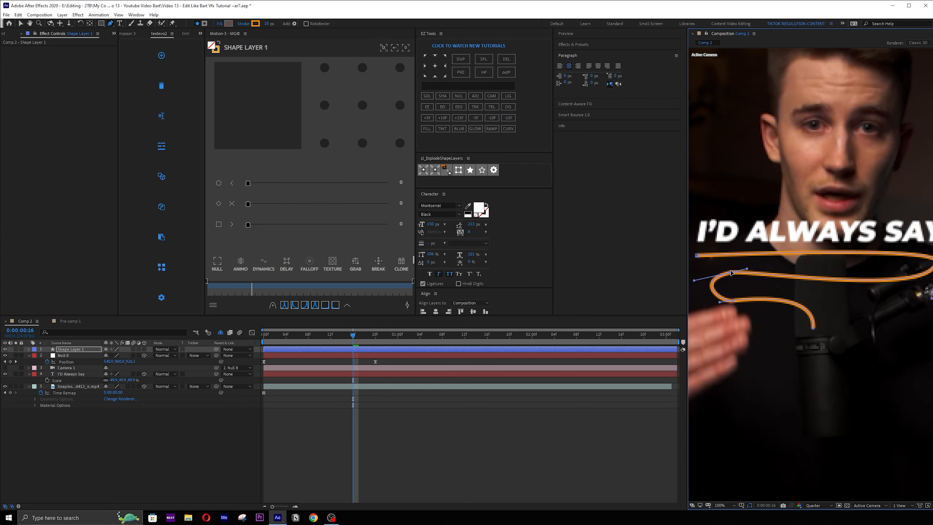
- Refine the orange path's right bend, lower-left loop and end near the microphone by adjusting its points and curve handles
left_click_drag(932, 300, 913, 280)
left_click_drag(826, 265, 867, 266)
left_click_drag(709, 276, 705, 273)
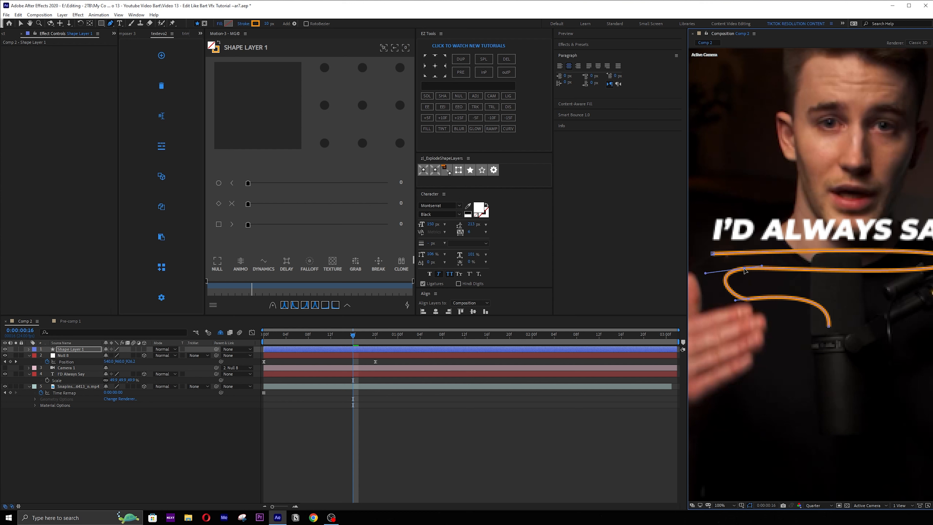
left_click_drag(735, 300, 788, 293)
left_click_drag(742, 272, 721, 273)
left_click_drag(831, 327, 834, 320)
- Deselect the path and inspect the curved line beneath the title both in the full frame and close up
left_click(544, 434)
key("comma")
key("comma")
key("period")
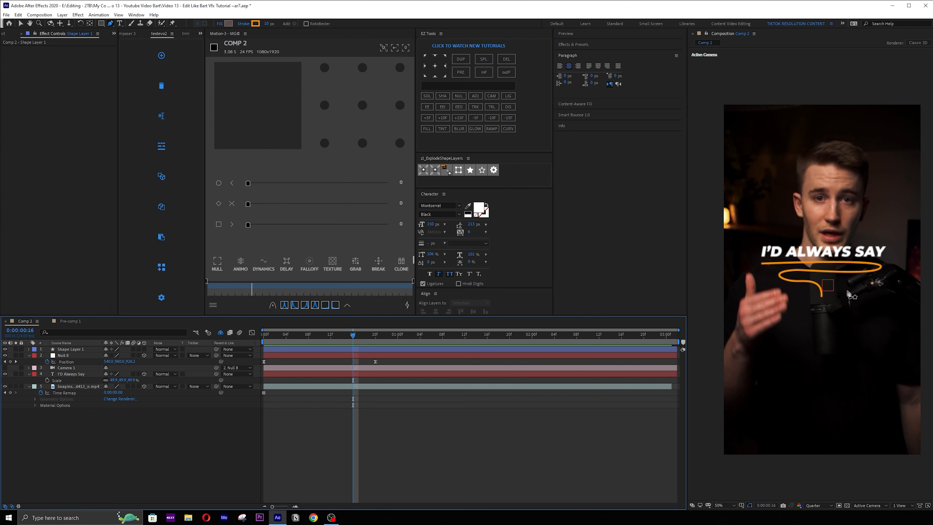
key("period")
key("comma")
mouse_move(840, 278)
left_mouse_down()
mouse_move(819, 282)
mouse_move(839, 276)
left_mouse_up()
scroll(806, 269, "up", 1)
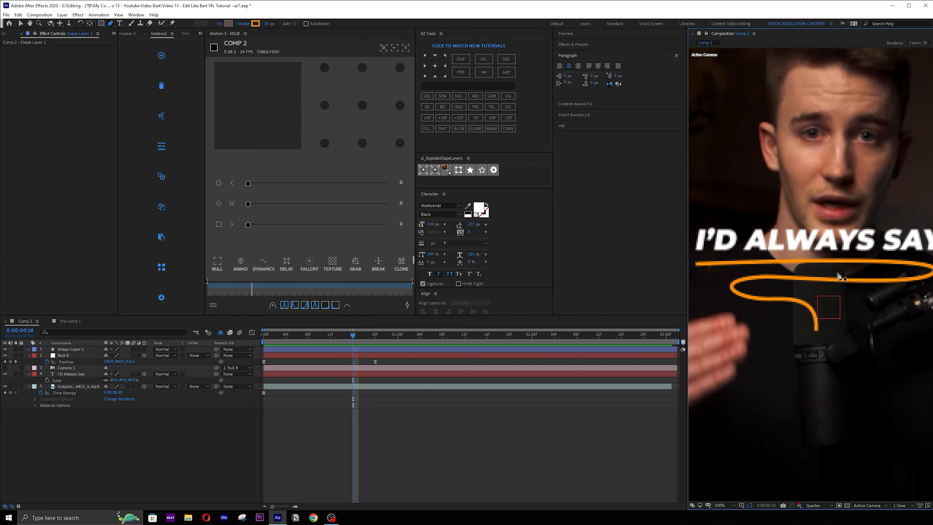
scroll(838, 276, "down", 1)
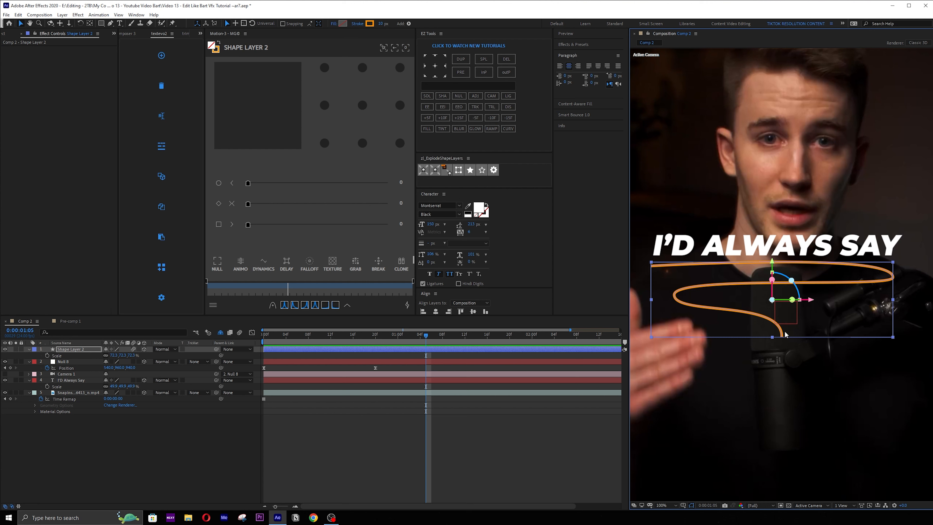
- Move Shape Layer 2 between the camera and title layers, and turn the camera layer's visibility back on
left_click(82, 350)
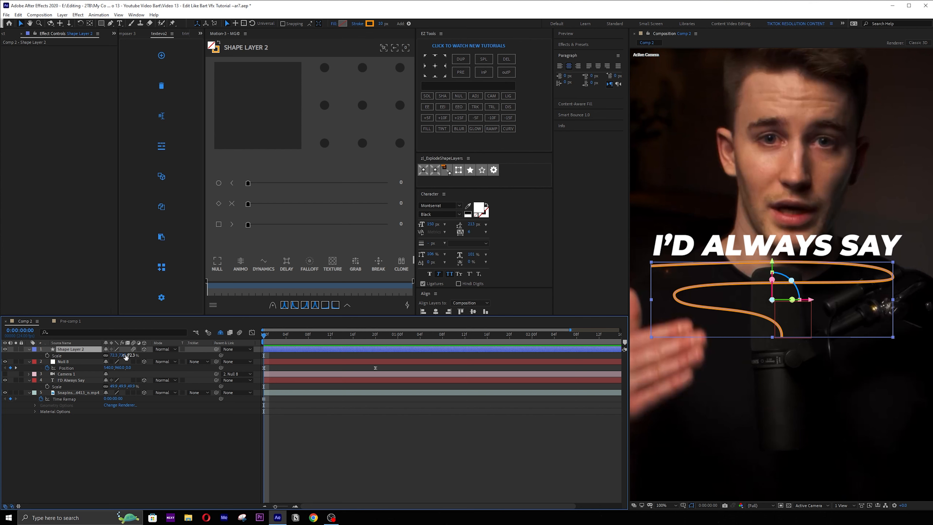
left_click_drag(82, 351, 55, 379)
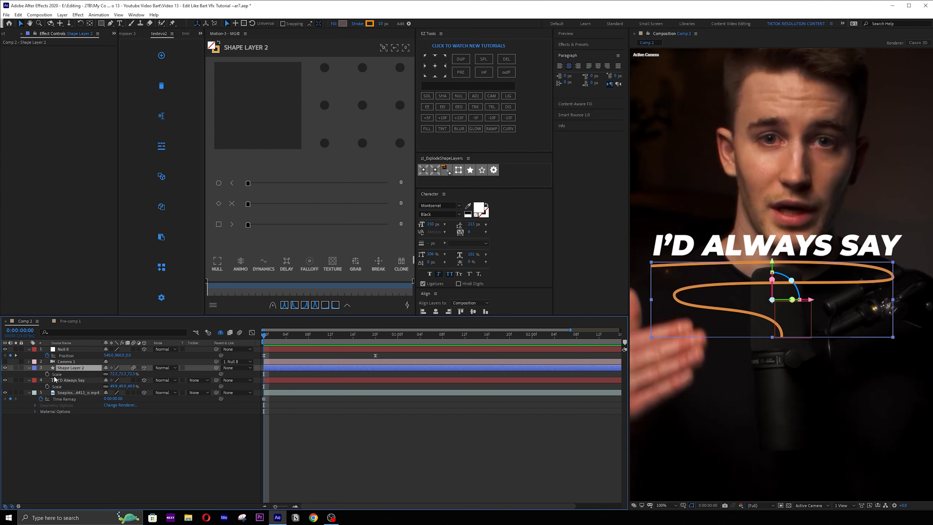
left_click(6, 362)
key("comma")
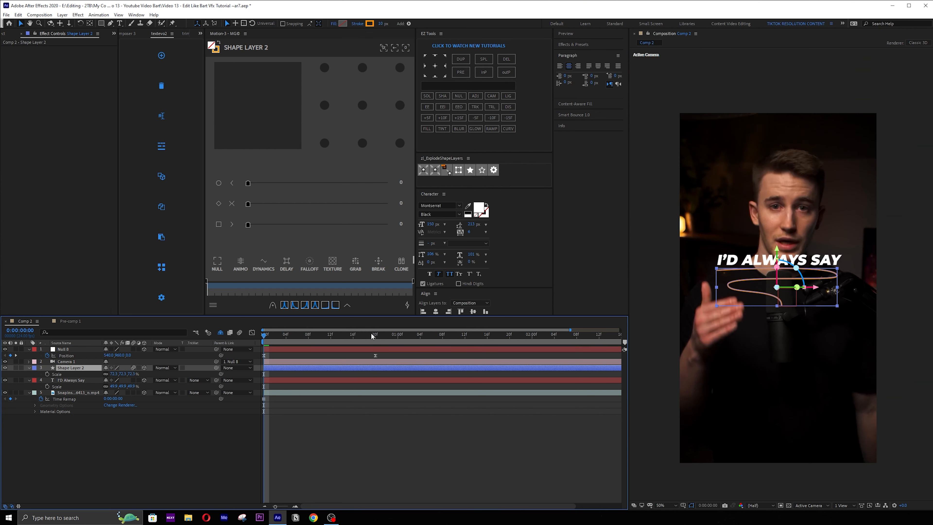
left_click_drag(285, 337, 235, 356)
left_click(145, 368)
left_click(145, 368)
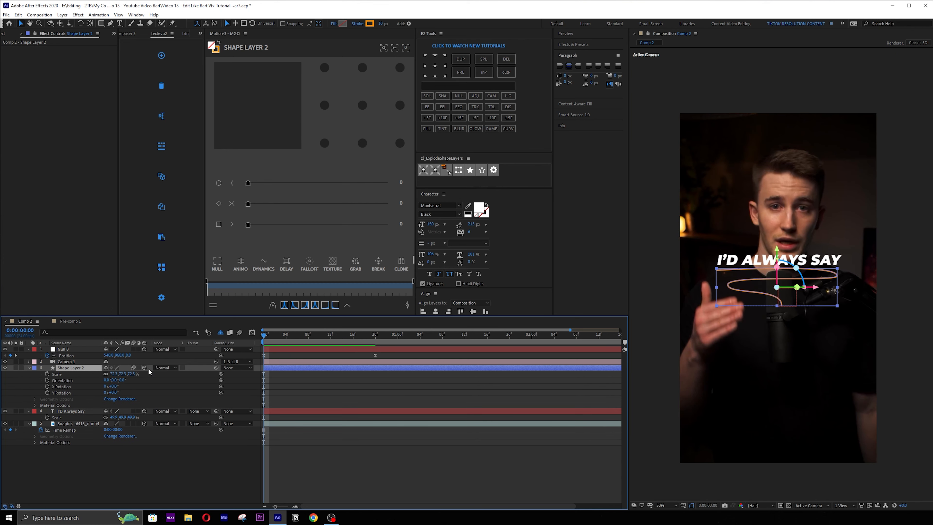
key("ctrl+z")
key("ctrl+z")
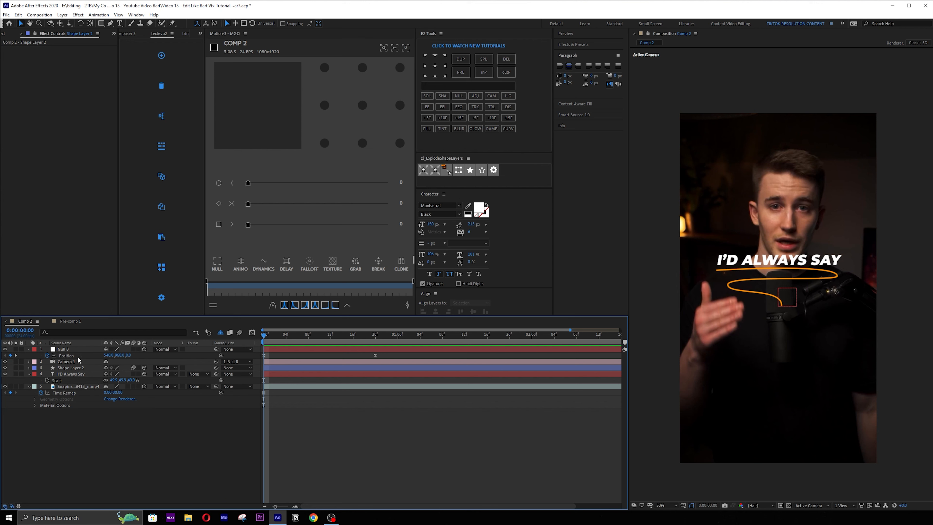
- Apply the TextEvo animation to the I'd Always Say text layer and set its Transform opacity to 0%
left_click(77, 374)
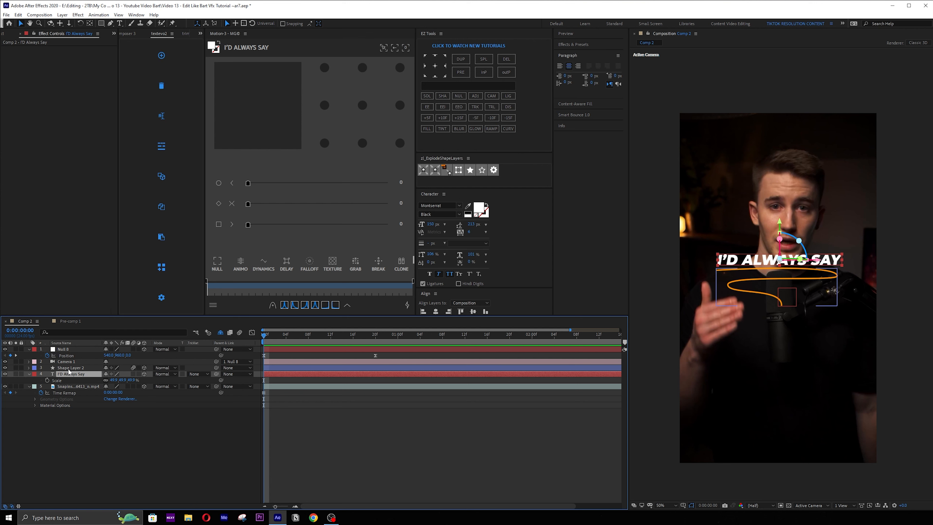
left_click(162, 57)
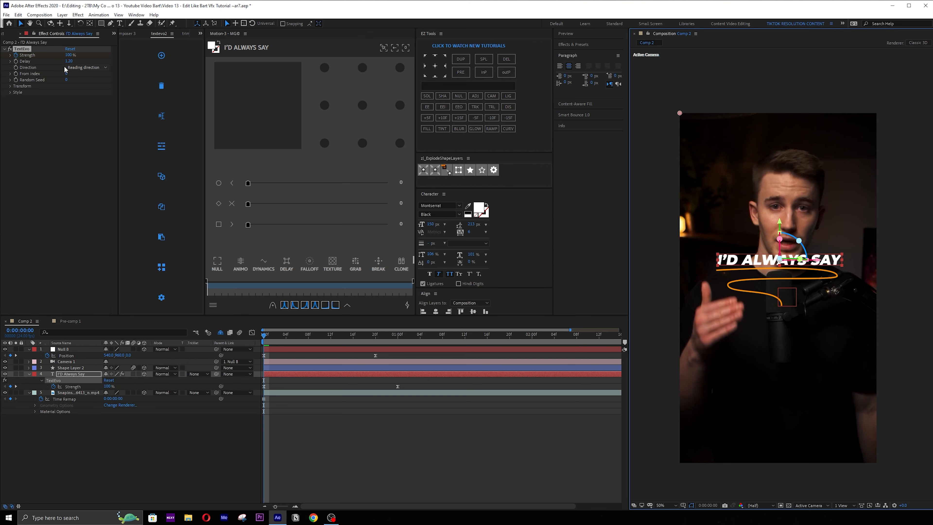
left_click(10, 87)
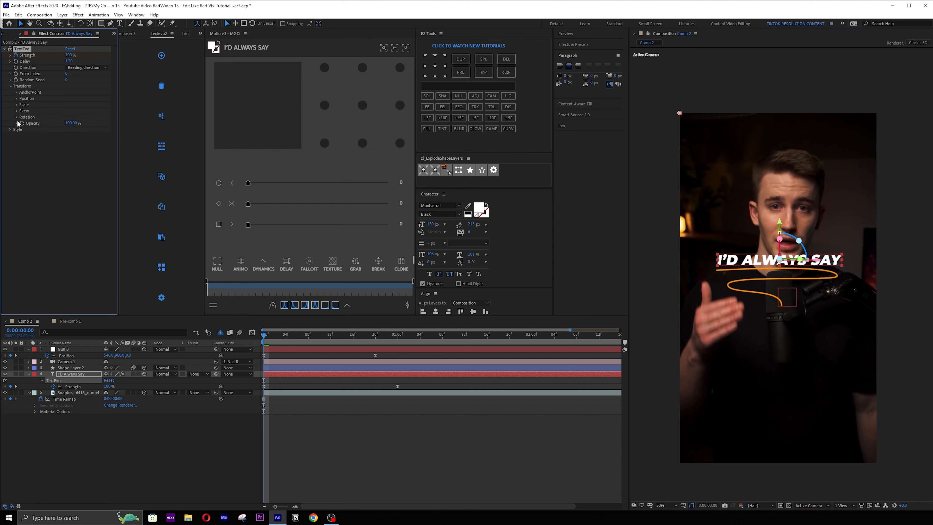
left_click_drag(70, 124, 36, 123)
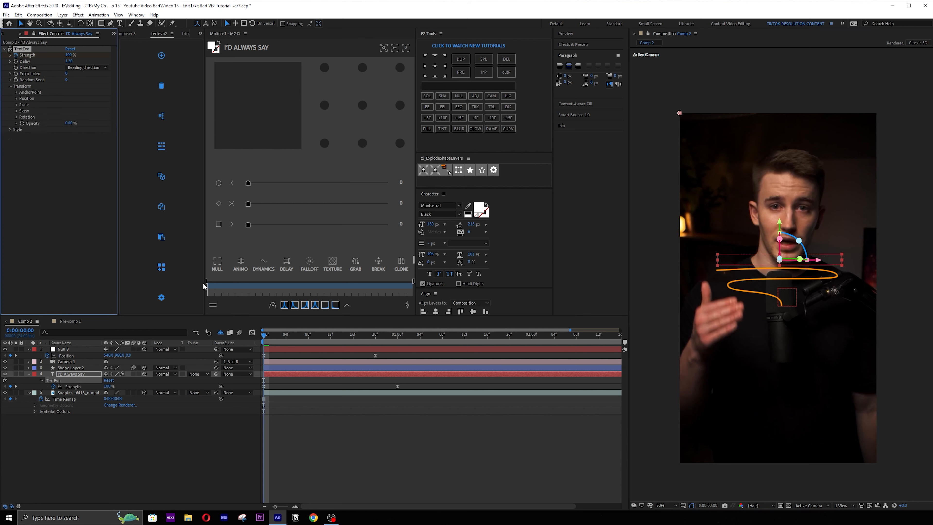
left_click_drag(280, 337, 336, 335)
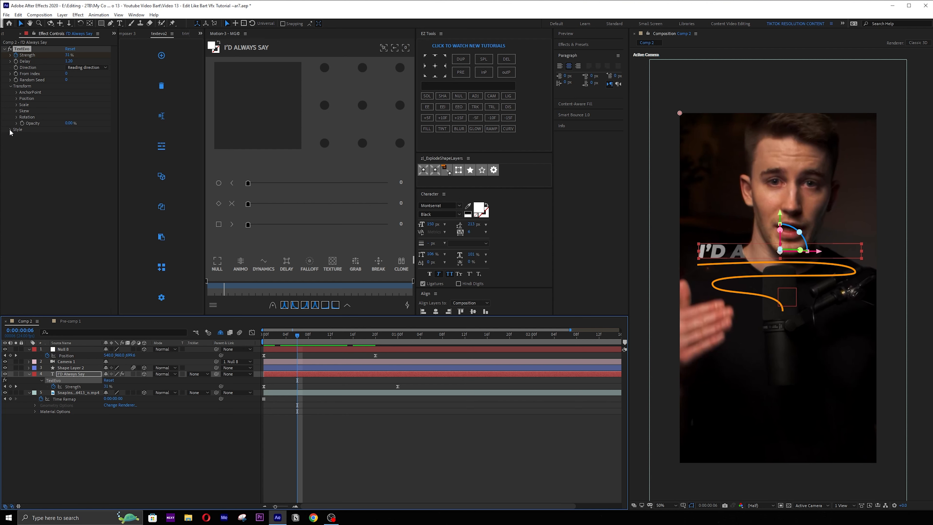
- Set the TextEvo Style blur on the title to 50 and scrub through the letter reveal
left_click(10, 130)
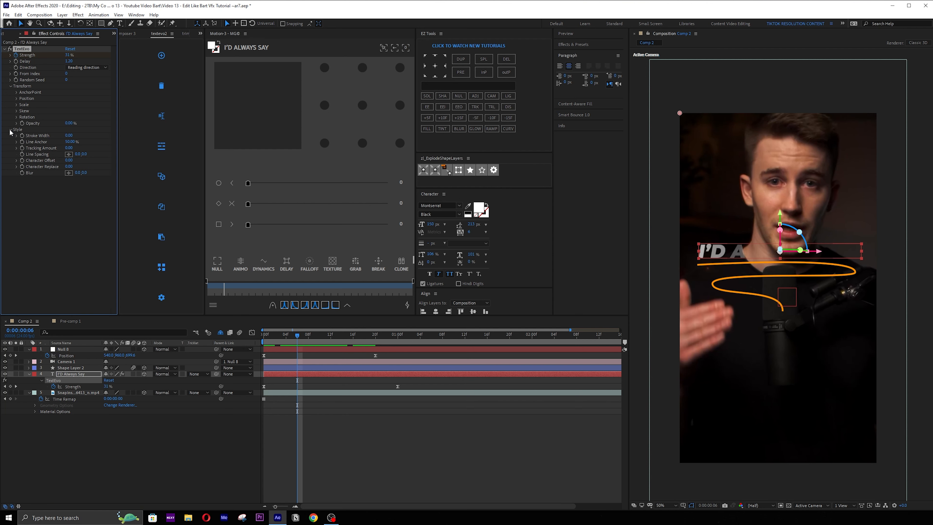
left_click(77, 173)
type("50")
key("Return")
left_click(329, 335)
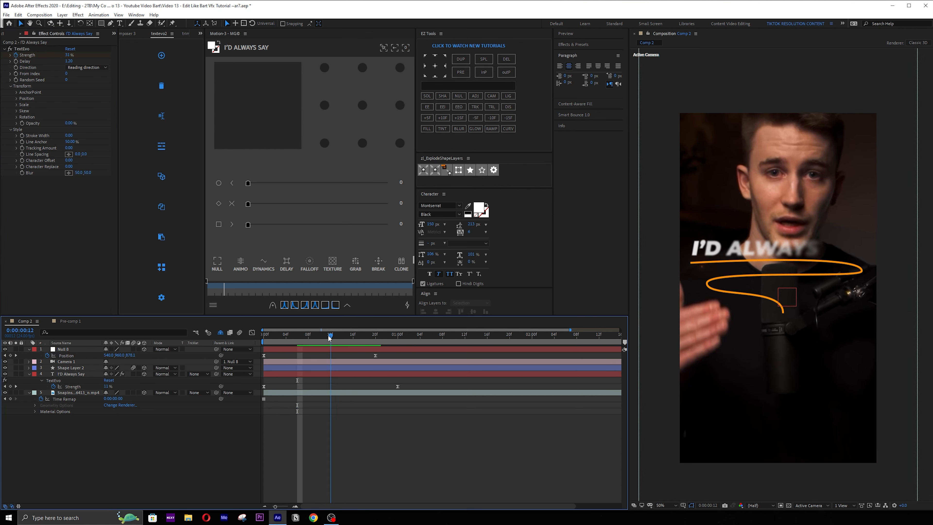
left_click_drag(329, 338, 297, 340)
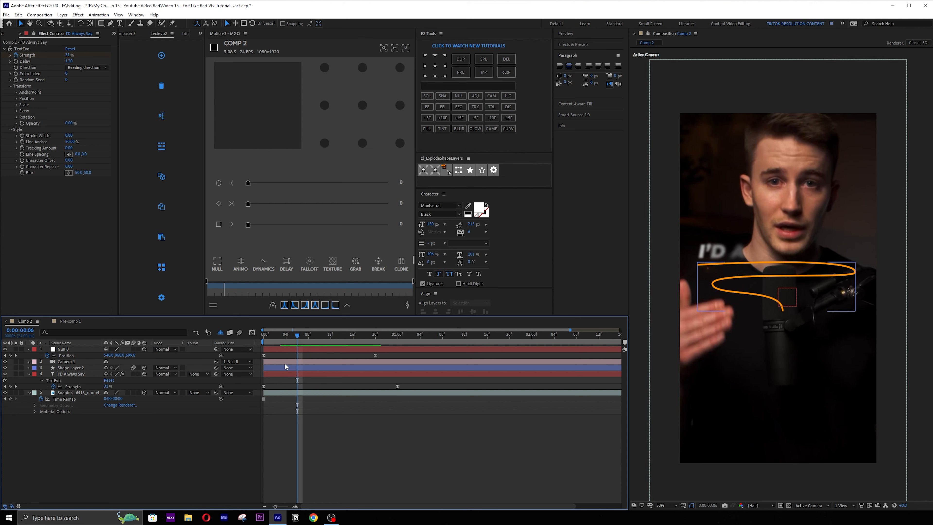
- Change the title's TextEvo direction to Random and preview the animation
left_click(308, 349)
left_click(86, 373)
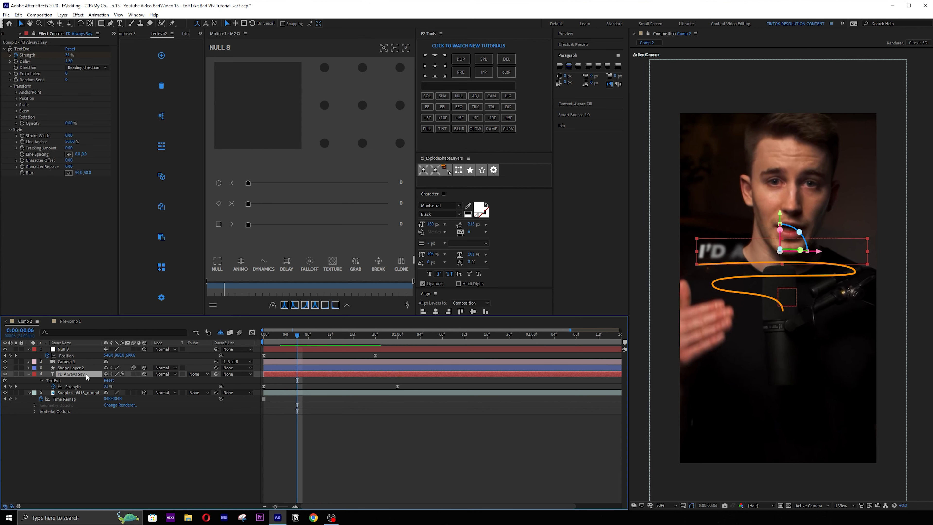
left_click(98, 69)
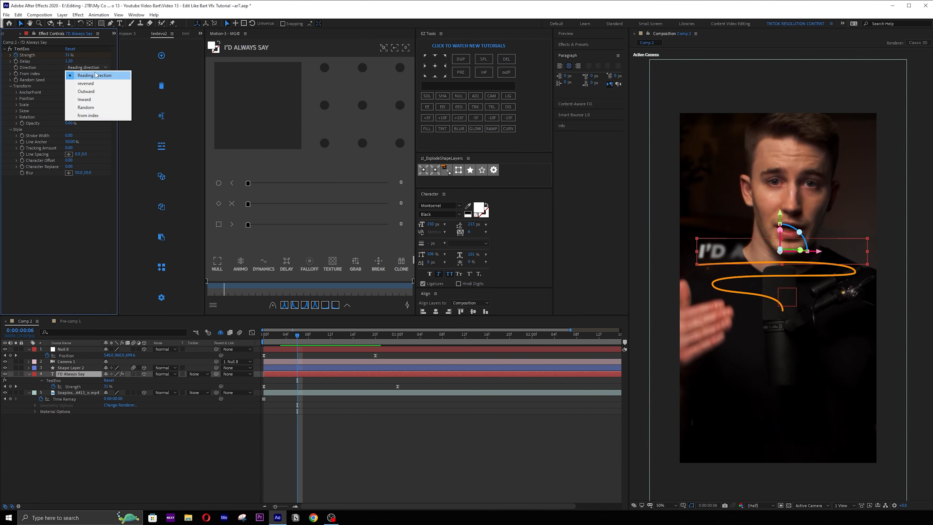
left_click(85, 110)
key("space")
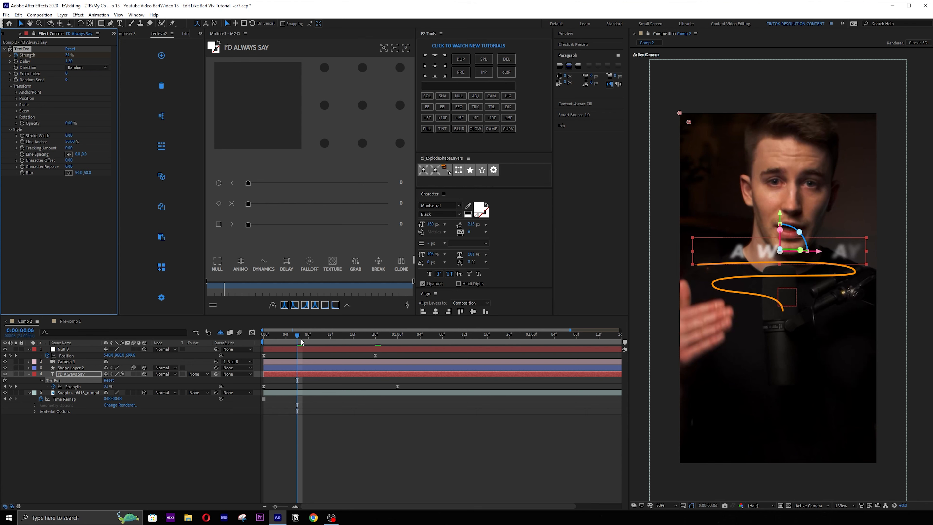
left_click_drag(404, 320, 257, 339)
- Add Trim Paths to the orange line's Shape Layer 2 and expand its trim properties
left_click(66, 366)
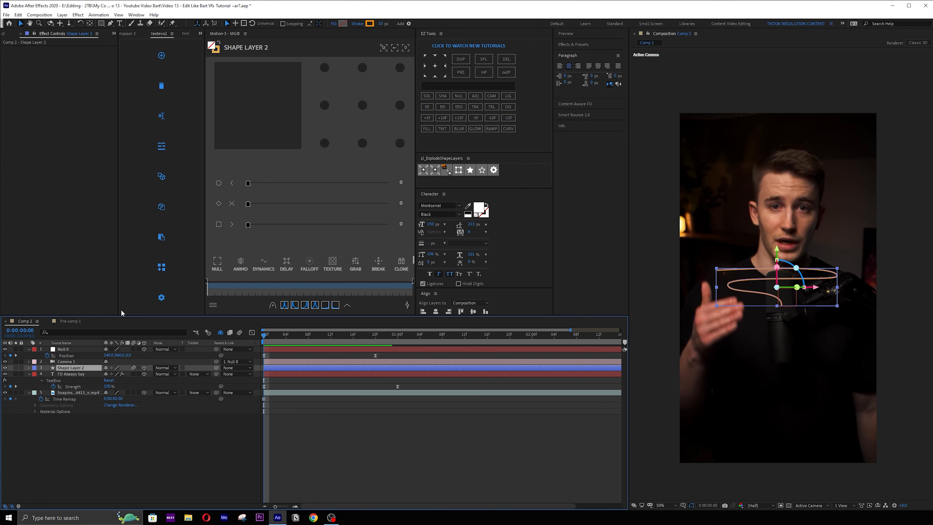
left_click(29, 368)
left_click(147, 374)
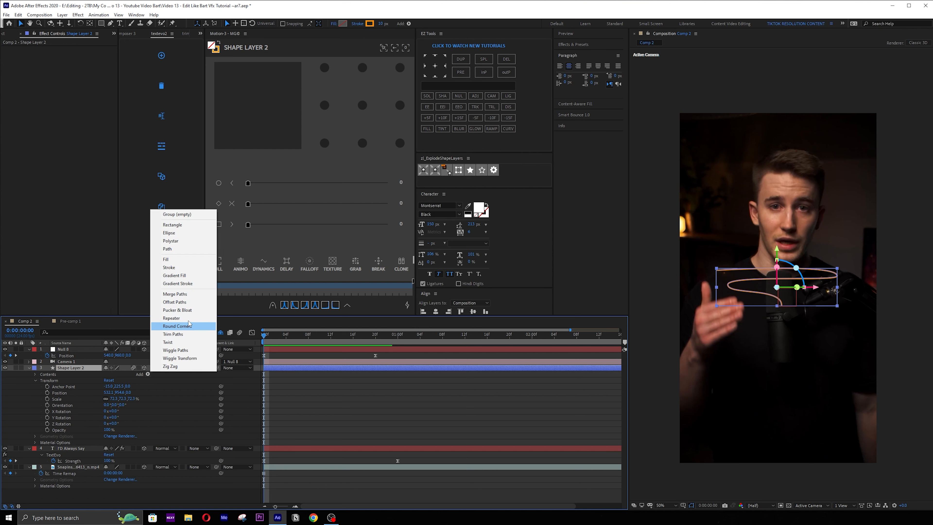
left_click(173, 330)
left_click(42, 387)
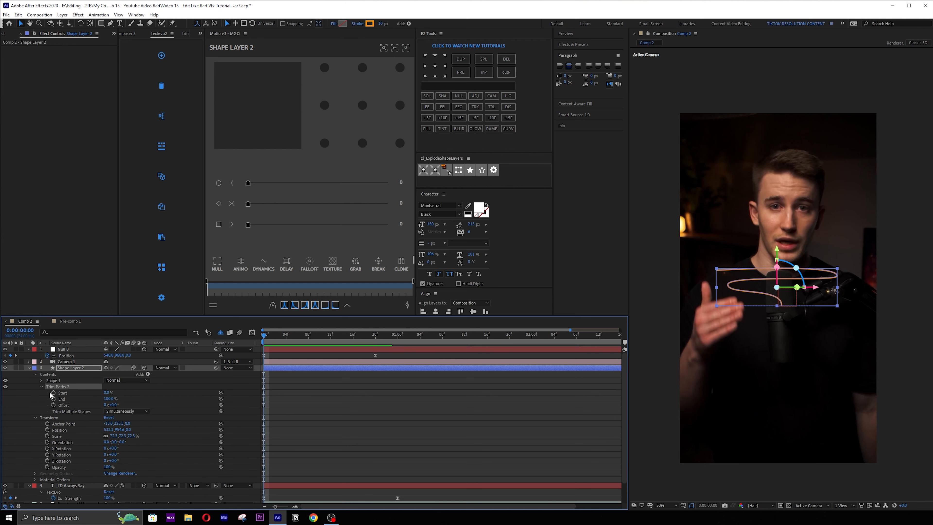
- Keyframe the Trim Paths End from 0% at frame 0 to 100% at one second
left_click(54, 393)
left_click(54, 393)
left_click(53, 398)
left_click(396, 340)
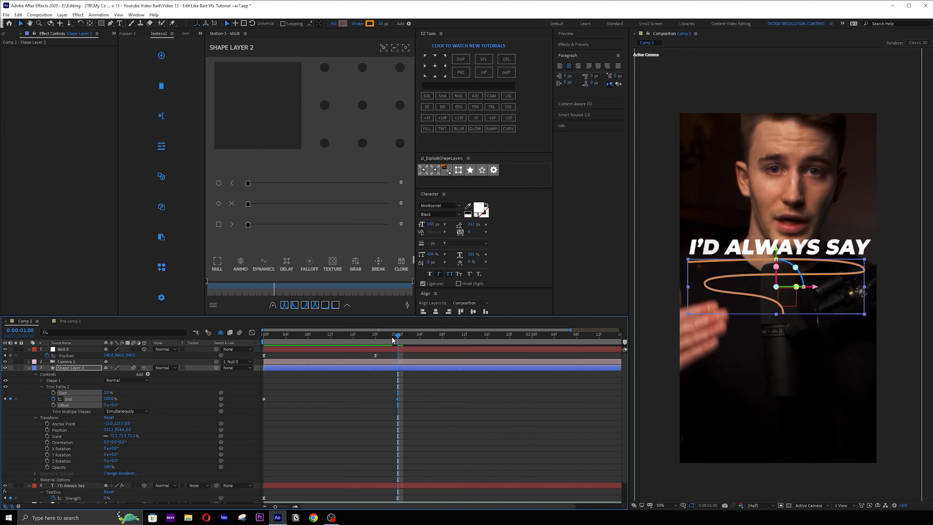
key("Home")
left_click(474, 425)
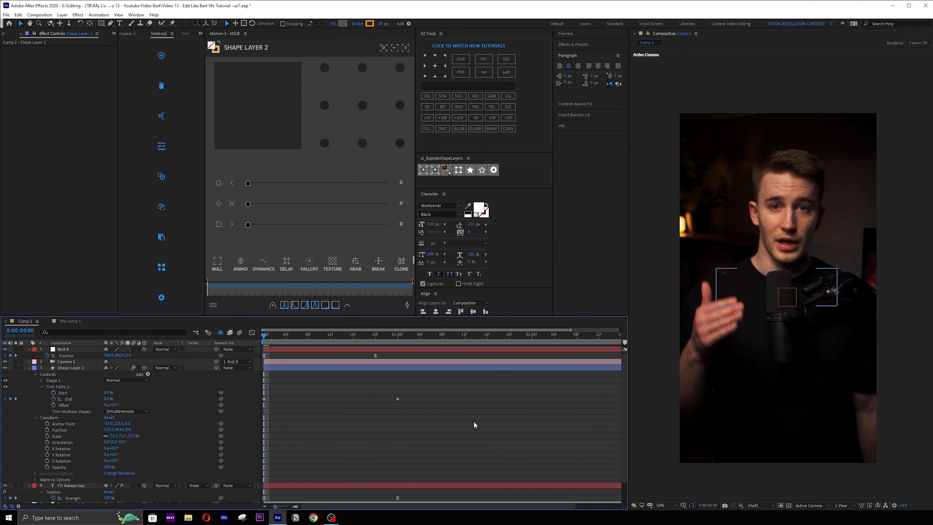
- Ease the End keyframes, shape their speed graph into a sharp early peak with a long slowdown, and scrub the result
left_click_drag(473, 425, 277, 398)
left_click(252, 332)
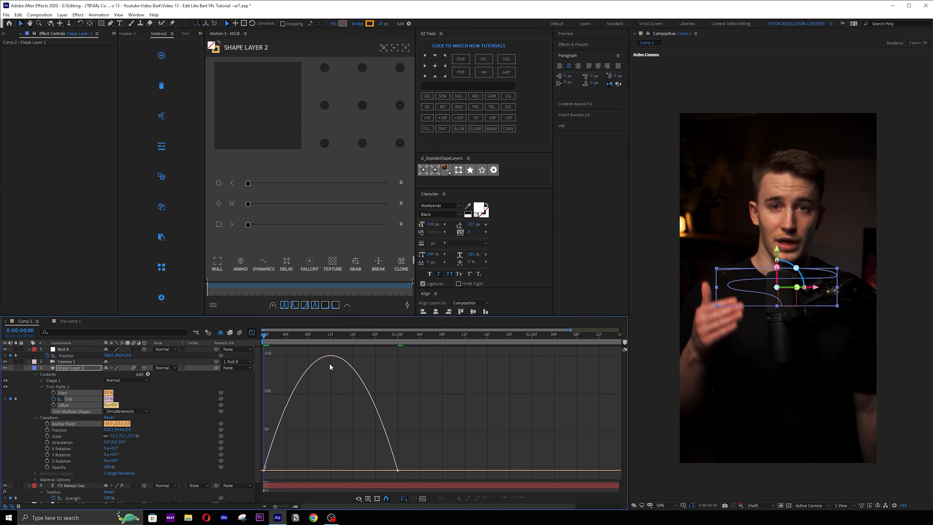
left_click_drag(431, 432, 330, 470)
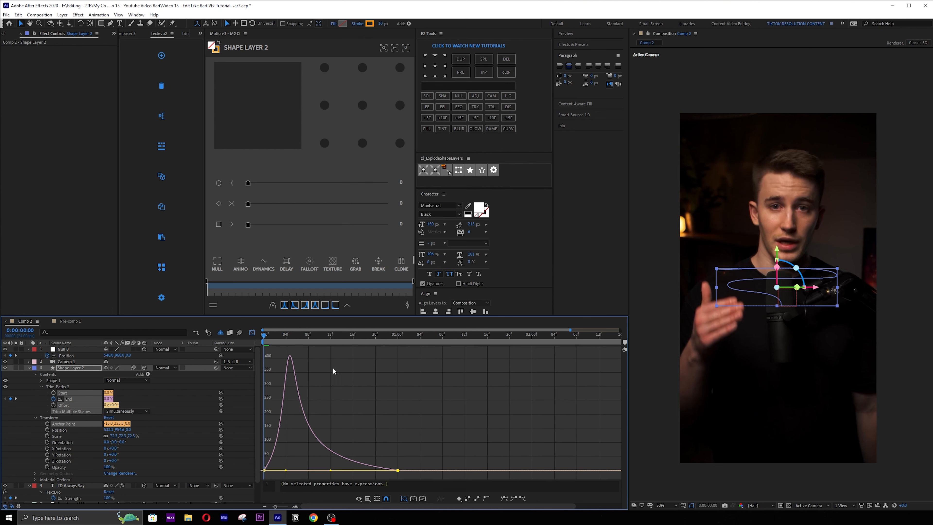
left_click(253, 335)
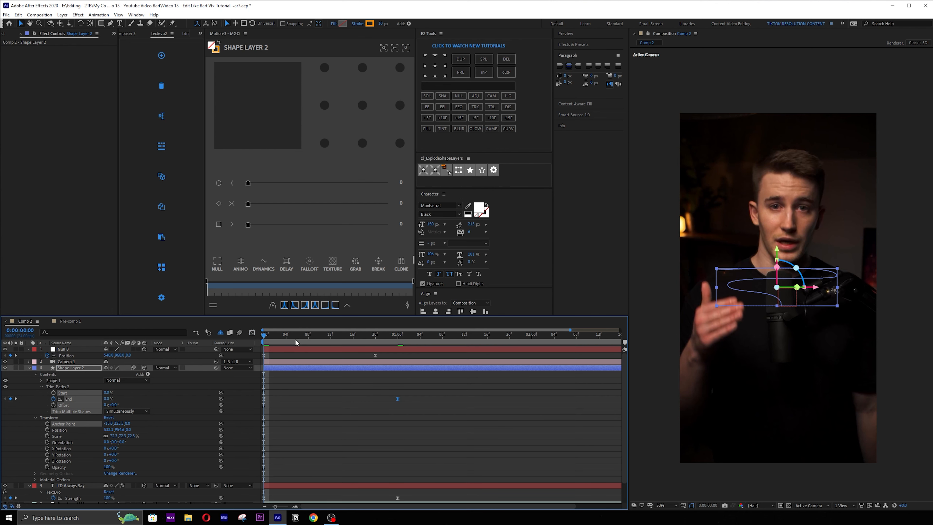
left_click_drag(296, 338, 348, 331)
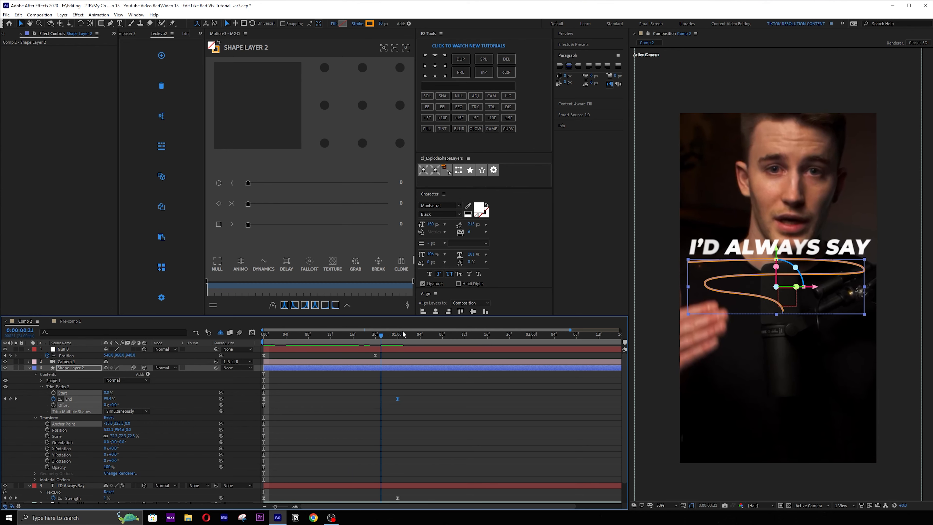
- Ensure motion blur is enabled for Shape Layer 2, collapse its properties and scrub through the line animation
left_click(89, 368)
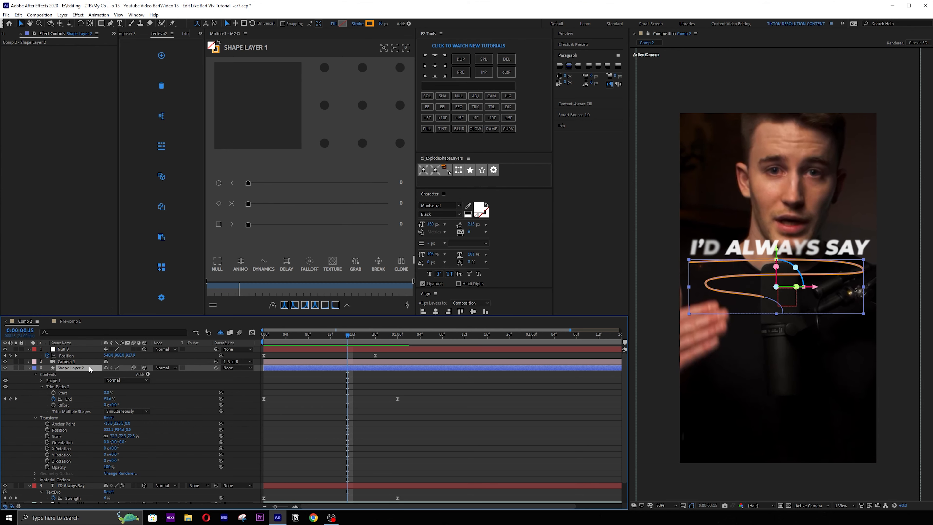
left_click(133, 368)
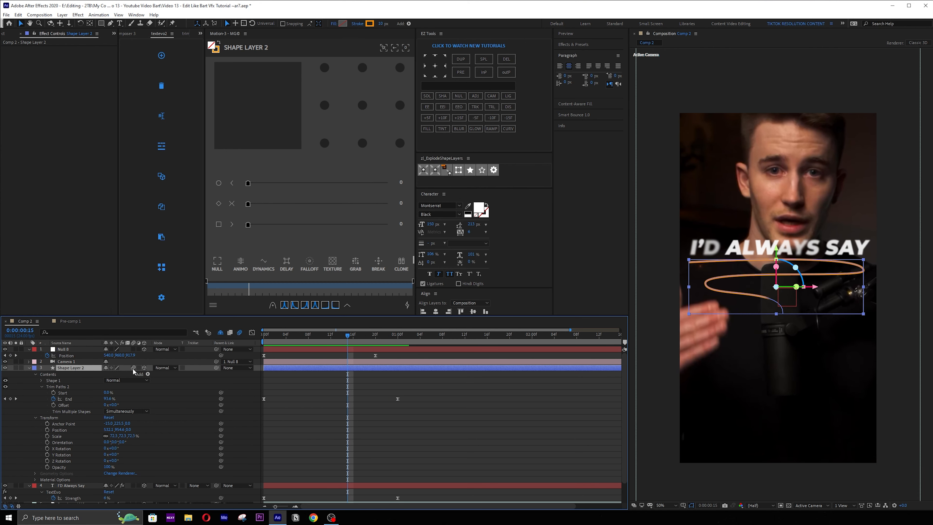
left_click(29, 368)
left_click(371, 435)
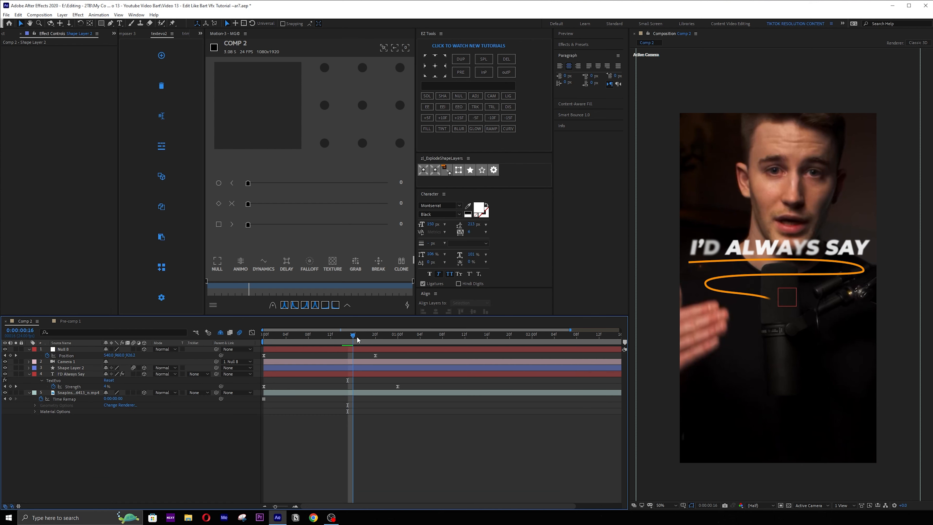
left_click_drag(352, 333, 323, 342)
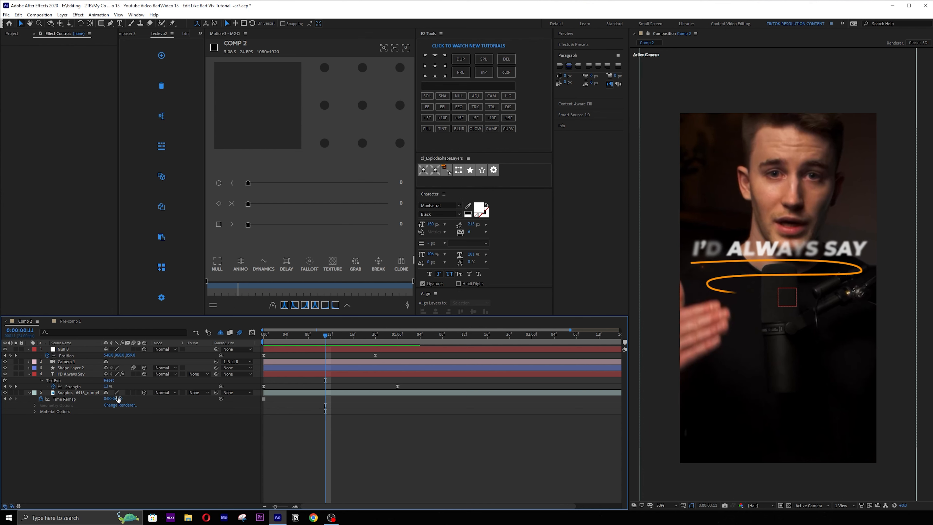
- Add a text layer reading "that" beneath the orange line over the microphone and centre its anchor point
key("ctrl+t")
left_click(779, 327)
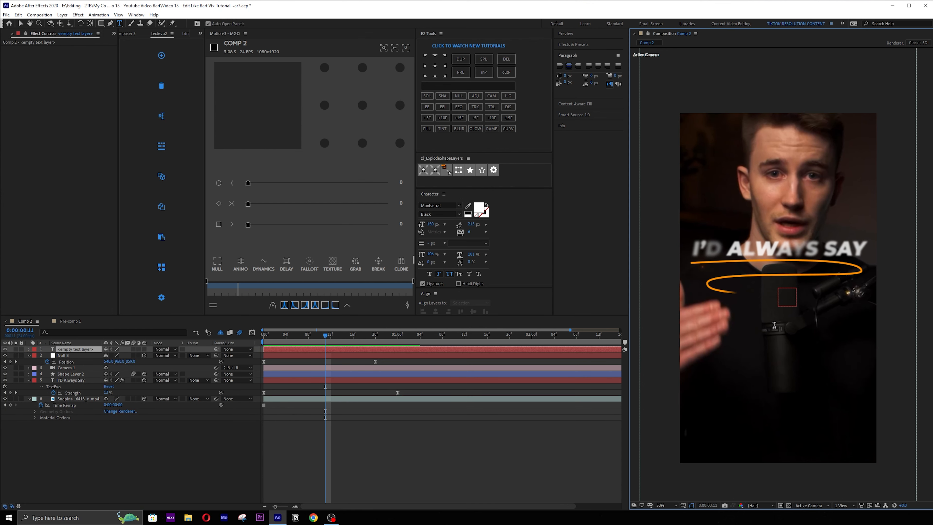
type("that")
left_click(579, 304)
key("ctrl+alt+Home")
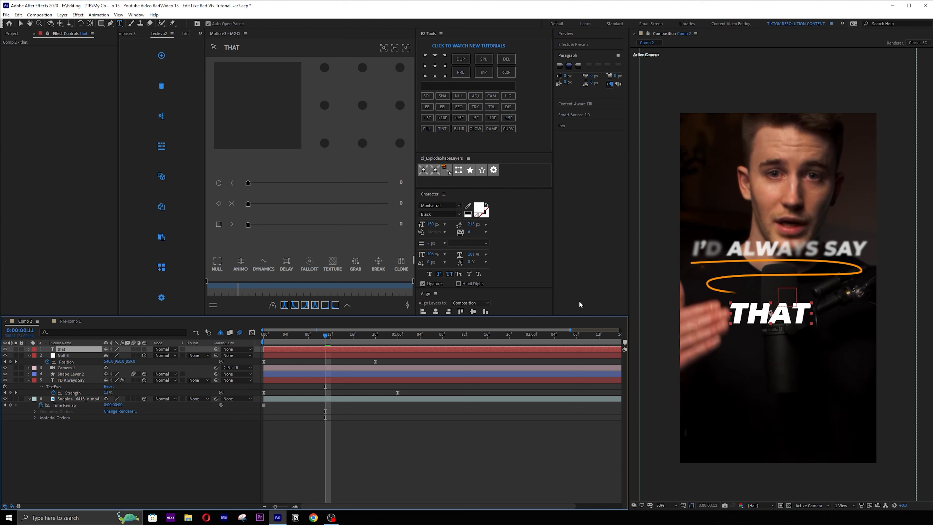
- Move the "that" text slightly lower, start its layer at frame 11 and preview the timing
key("ctrl+Home")
key("v")
left_click(795, 299)
left_click_drag(795, 299, 795, 332)
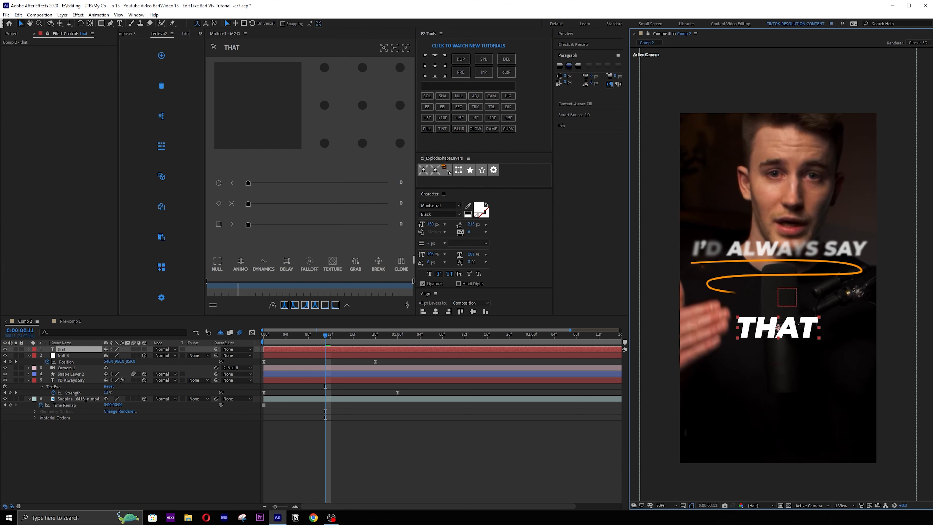
left_click_drag(323, 349, 386, 348)
key("space")
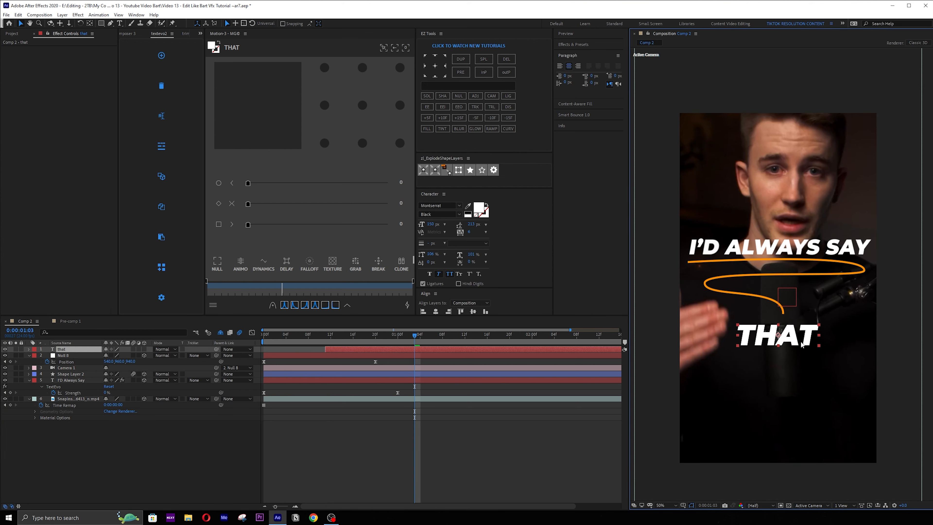
key("space")
- Apply TextEvo to the "that" layer and set its transform rotation to 12.5°
left_click(161, 56)
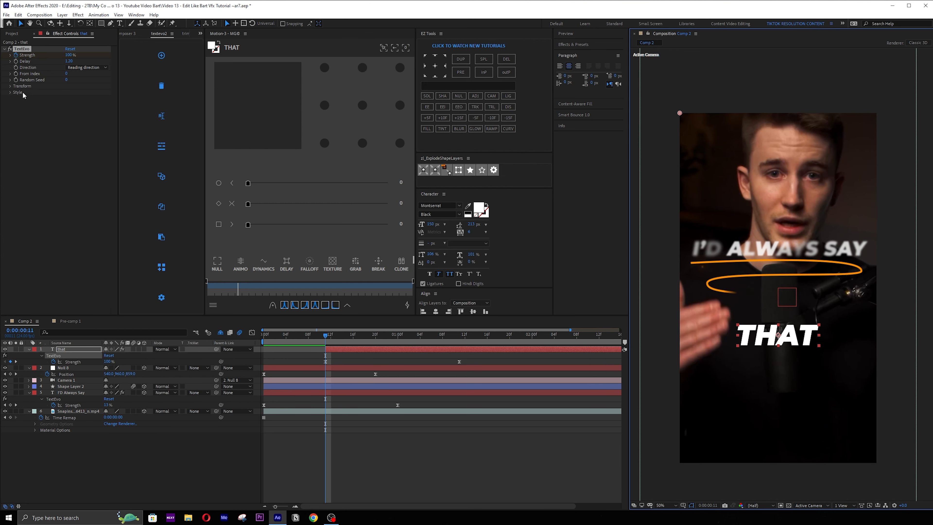
left_click(10, 86)
left_click(16, 99)
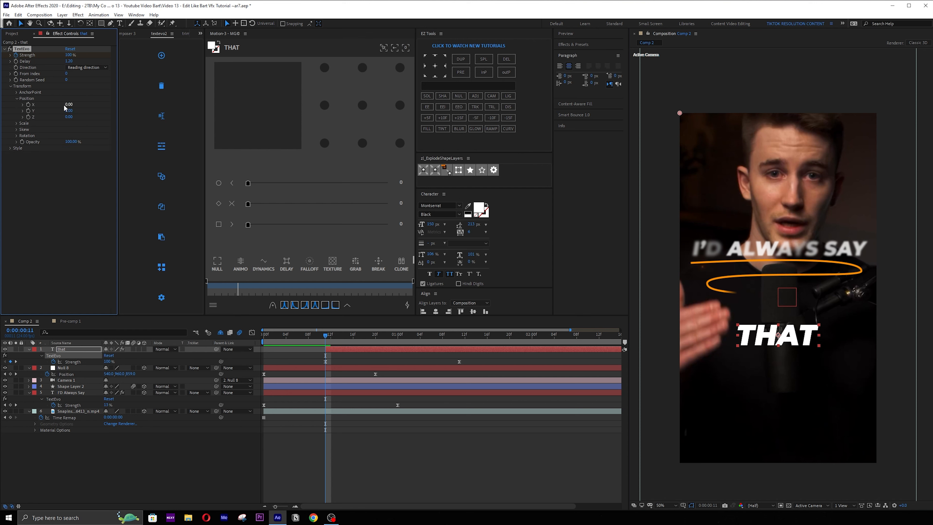
left_click_drag(80, 108, 76, 109)
left_click(16, 135)
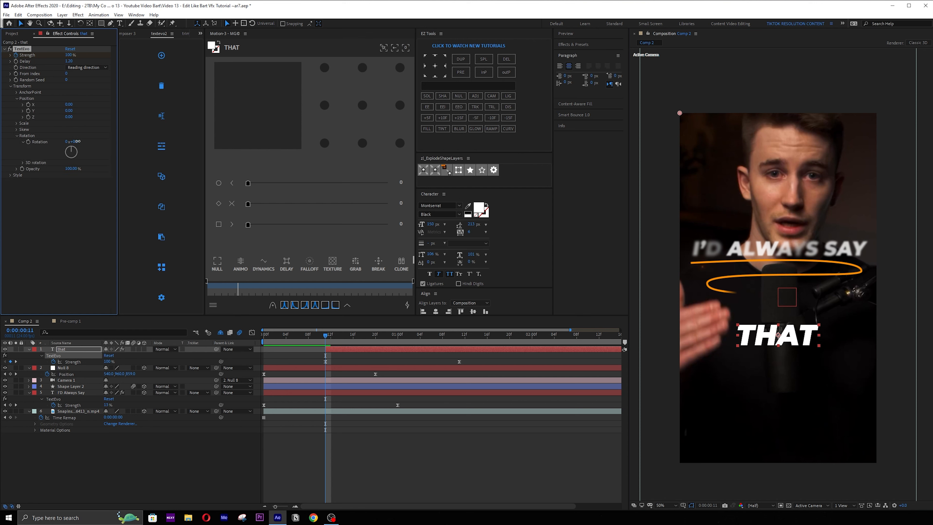
left_click_drag(78, 141, 117, 141)
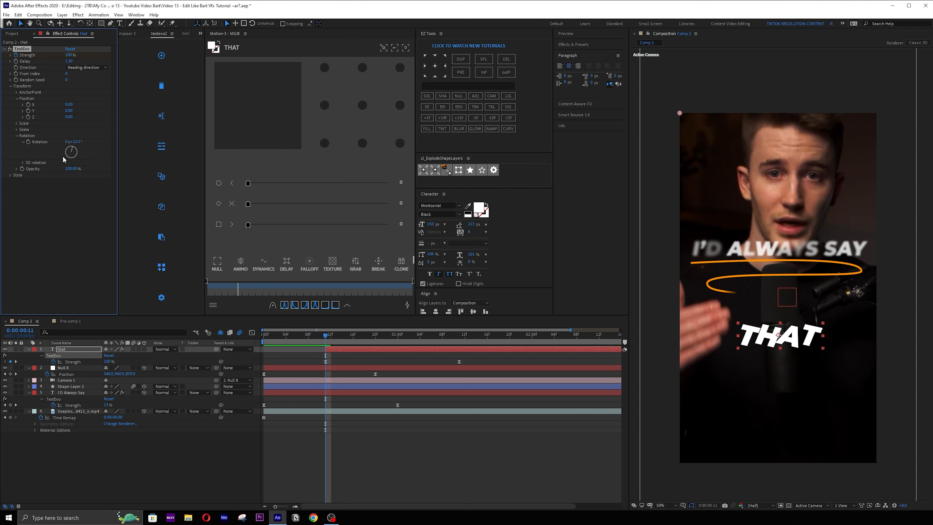
- Set the TextEvo scale of the "that" text to 0% and preview the letters growing in
left_click(16, 123)
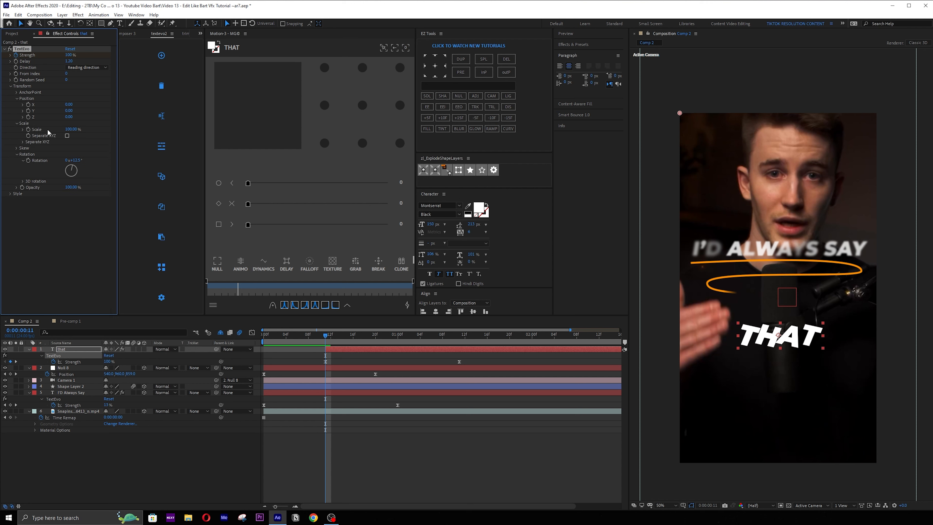
left_click(71, 129)
key("Return")
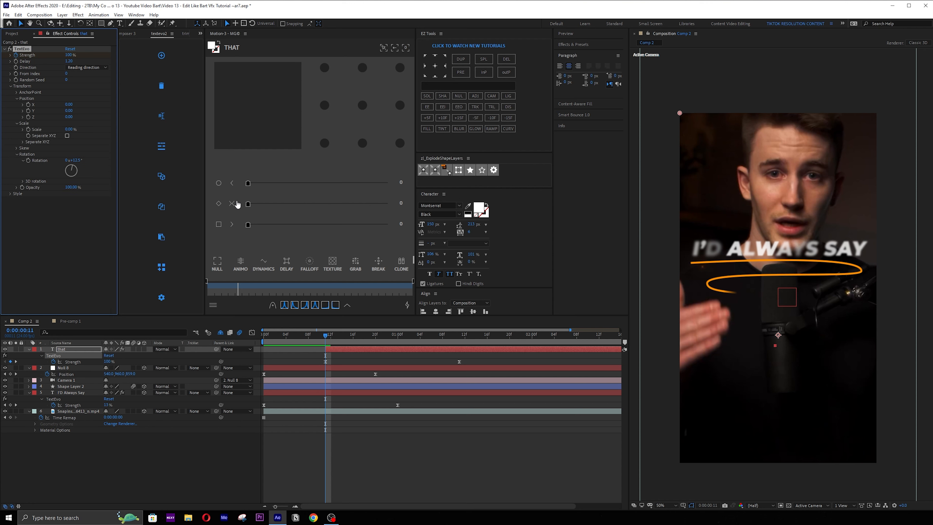
mouse_move(330, 337)
left_mouse_down()
mouse_move(341, 346)
mouse_move(323, 344)
mouse_move(347, 345)
mouse_move(325, 344)
left_mouse_up()
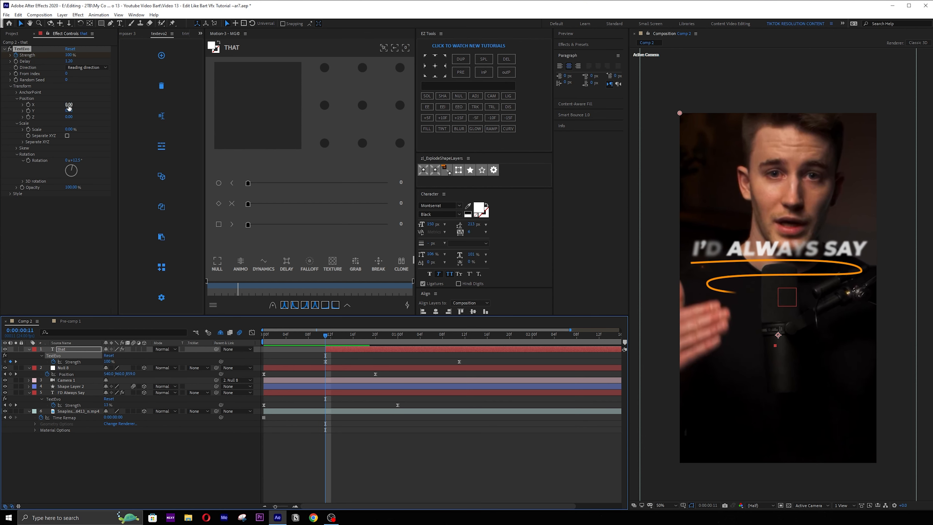
- Offset the TextEvo Y position to about -114, keeping X at 0, and preview the text animation
left_click_drag(69, 105, 50, 108)
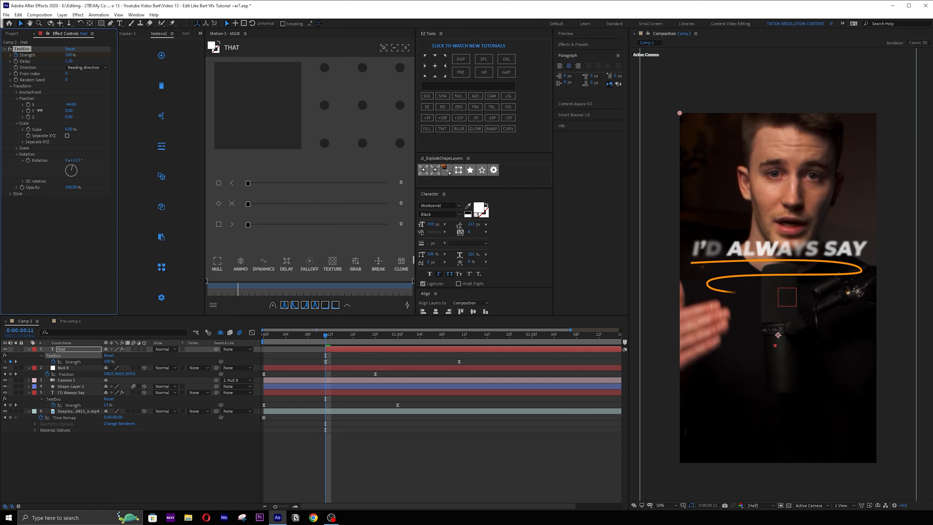
key("space")
left_click_drag(58, 107, 24, 111)
left_click_drag(369, 338, 321, 346)
key("space")
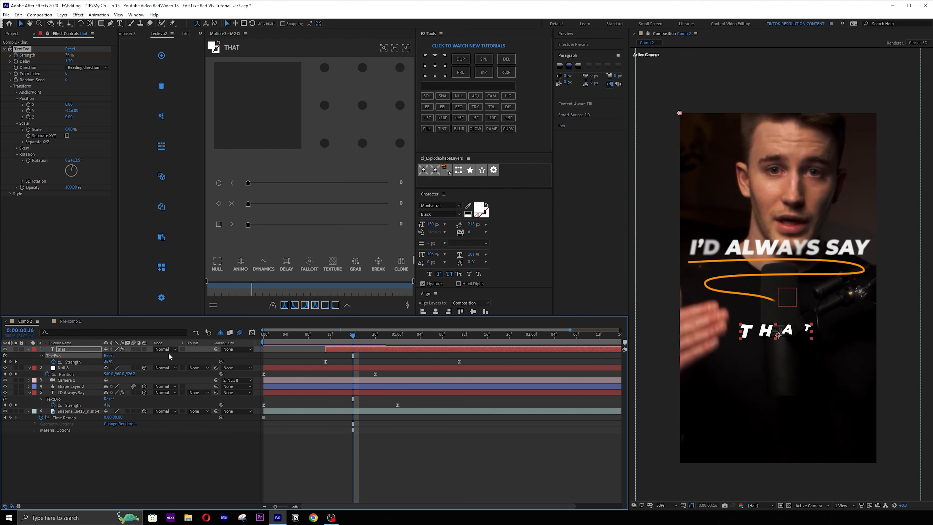
- Enable motion blur on all layers and make the "that" text a 3D layer
key("ctrl+a")
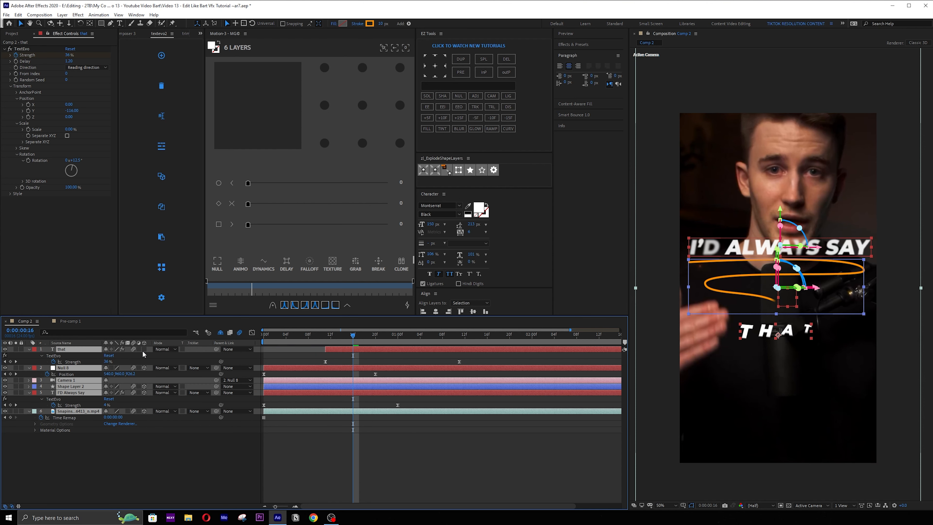
left_click(165, 437)
left_click(144, 350)
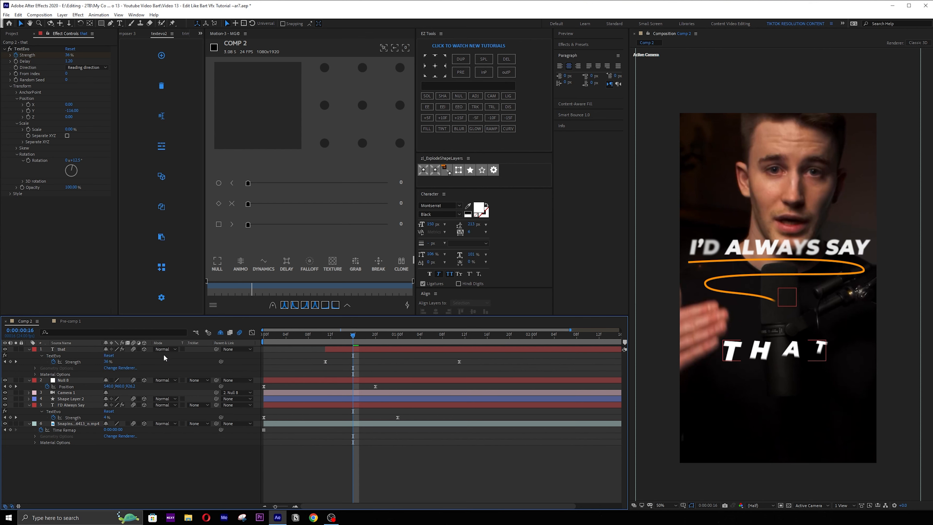
- Shift the "that" layer to start at frame 14, reduce its scale and scrub through the result
left_click_drag(391, 336, 454, 349)
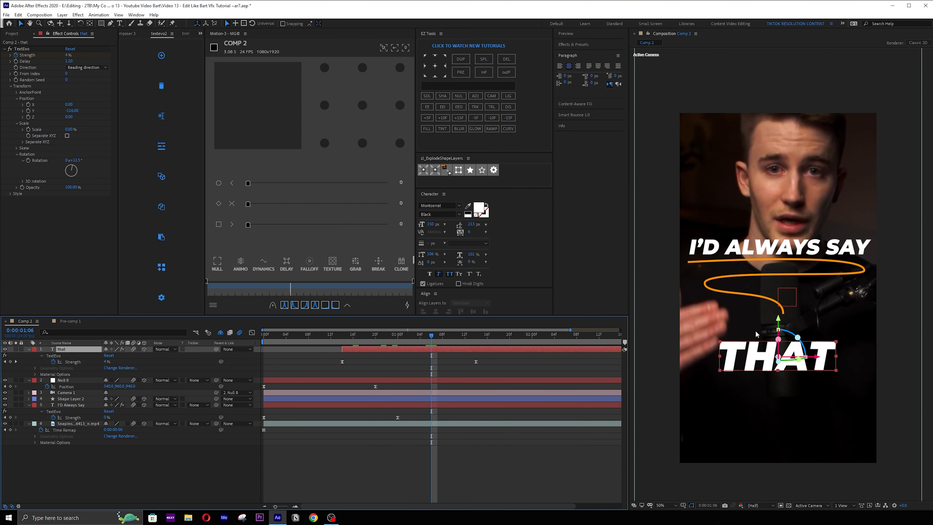
left_click_drag(352, 335, 370, 335)
key("s")
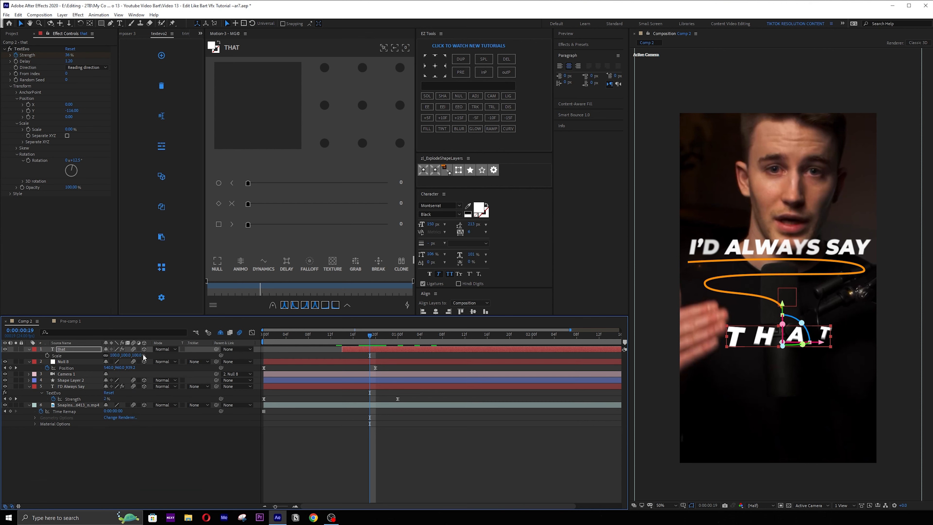
left_click_drag(131, 355, 125, 355)
left_click_drag(408, 331, 460, 330)
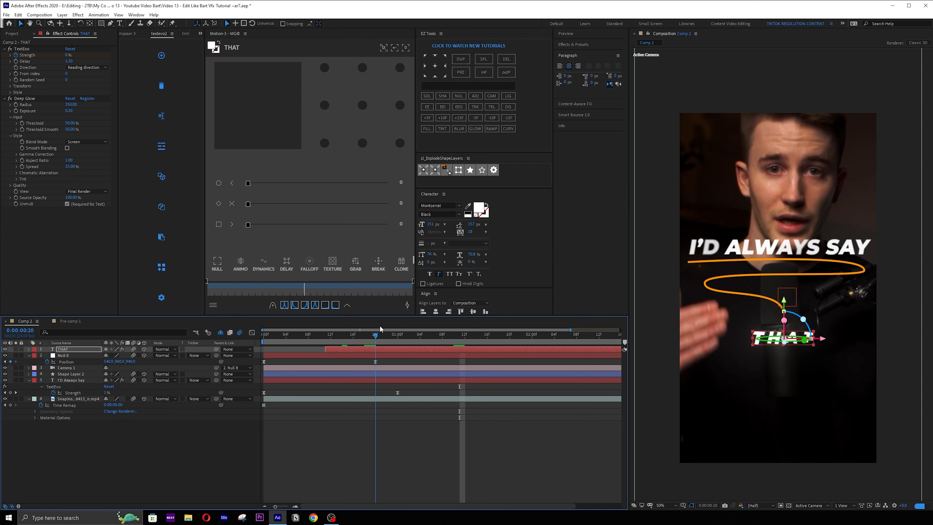
- Move the THAT layer directly below Camera 1 in the layer stack and go to its in point
left_click_drag(380, 325, 247, 344)
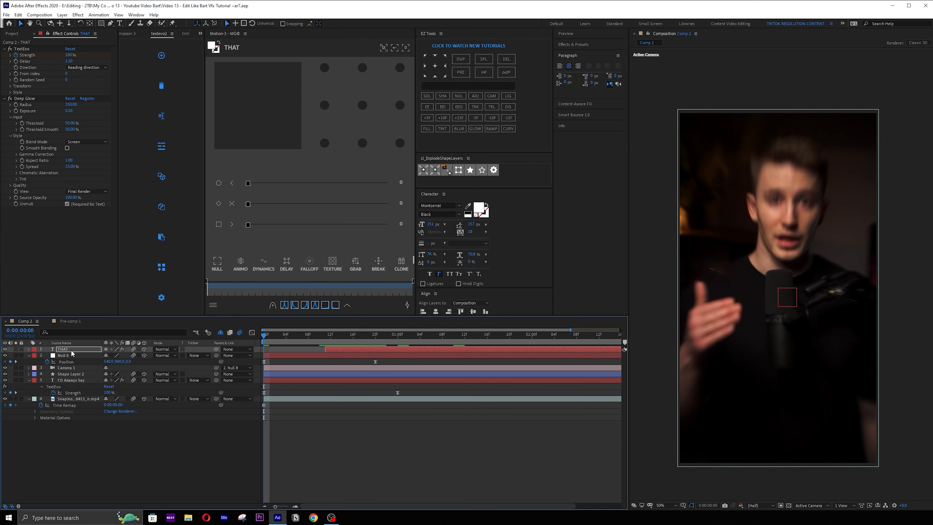
left_click_drag(73, 349, 87, 372)
key("i")
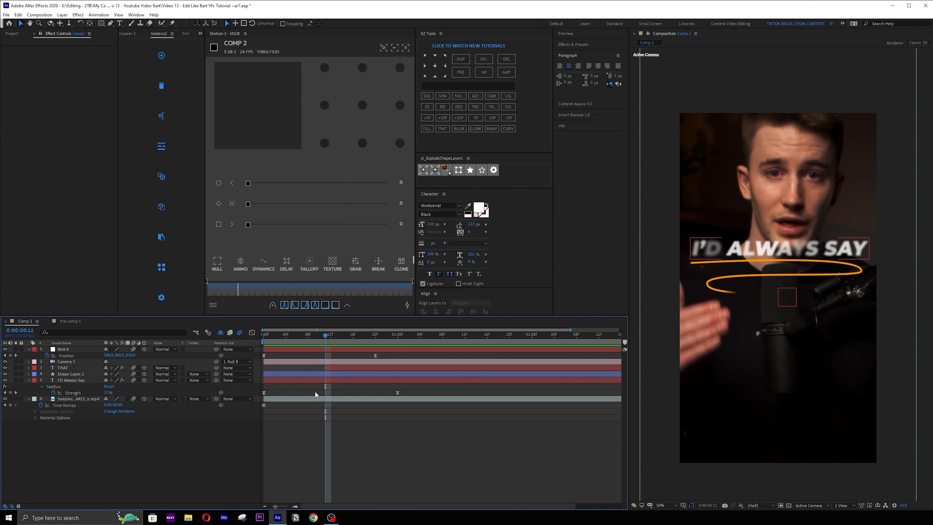
- Keyframe the footage layer's opacity from 100% at frame 11 to 0% at frame 22 and preview the fade
left_click(71, 400)
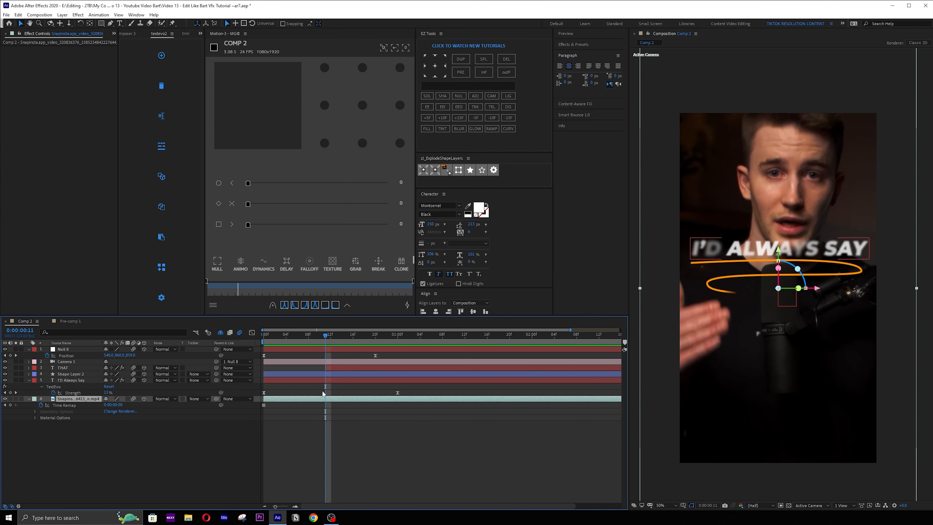
key("t")
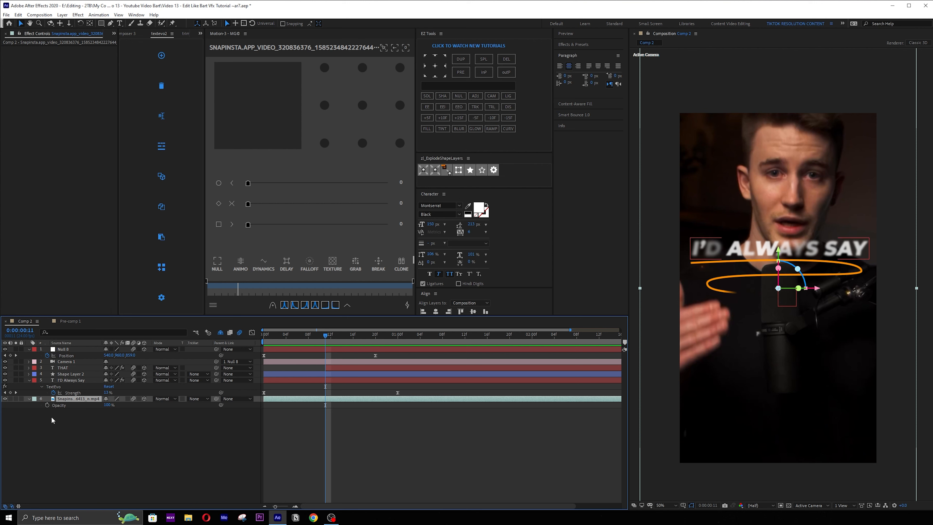
left_click(48, 405)
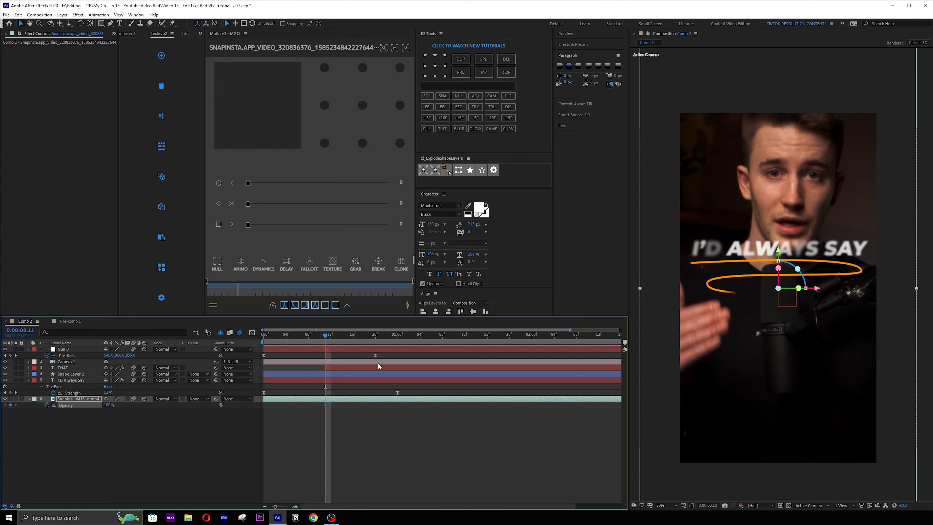
key("shift+Page_Down")
key("Page_Down")
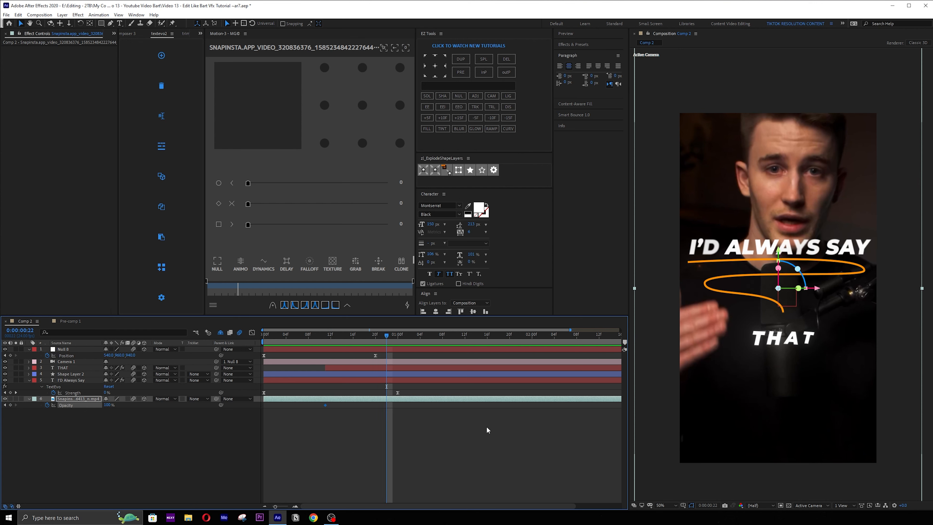
left_click_drag(107, 405, 2, 419)
left_click(469, 443)
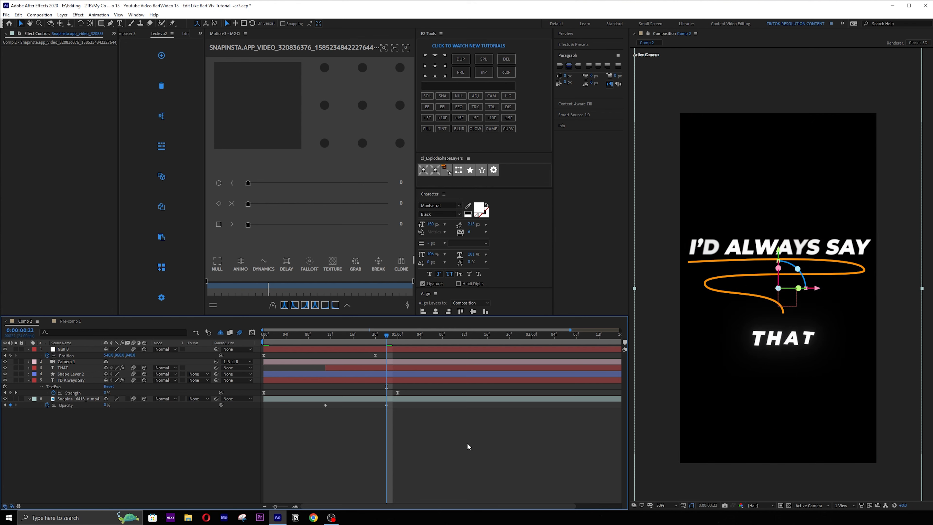
left_click_drag(386, 342, 325, 346)
key("space")
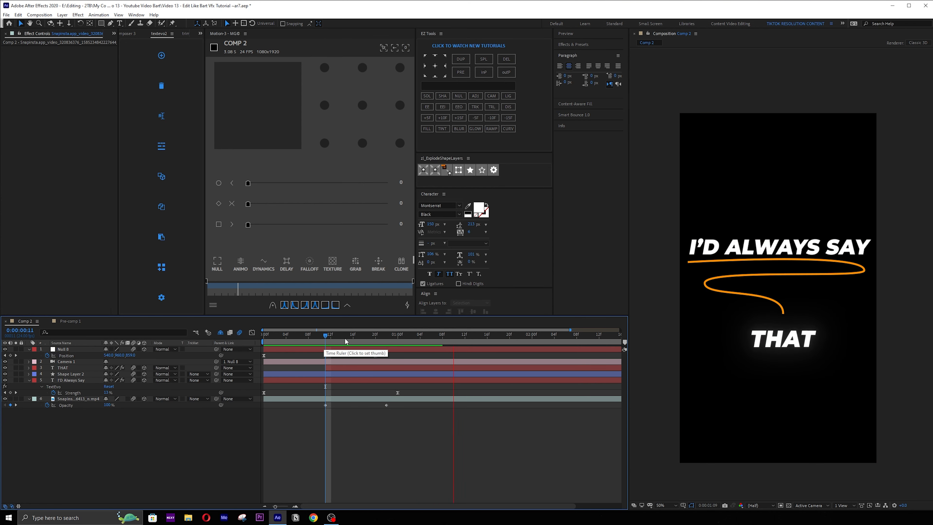
- Create a new null at frame 20 as the parent of the existing camera null
left_click(414, 333)
left_click_drag(414, 333, 375, 336)
left_click(337, 362)
left_click(341, 348)
left_click(216, 264)
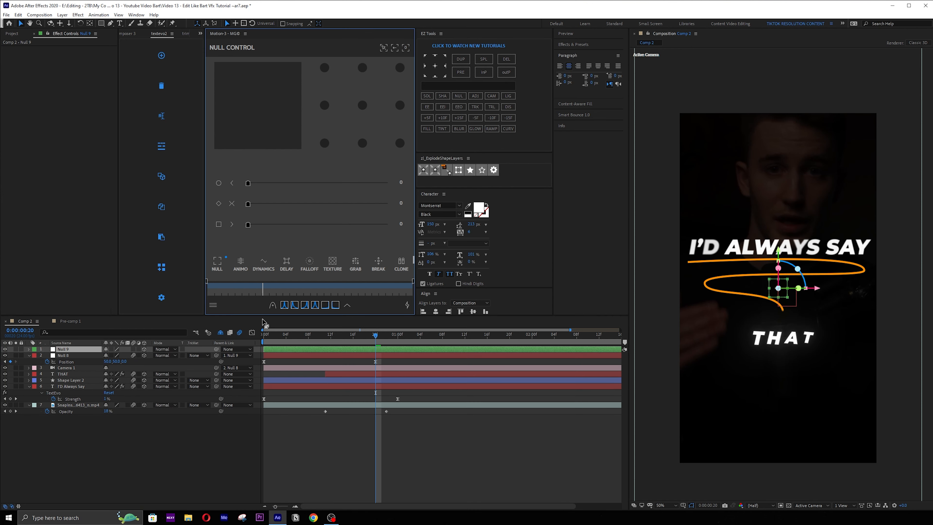
left_click(400, 348)
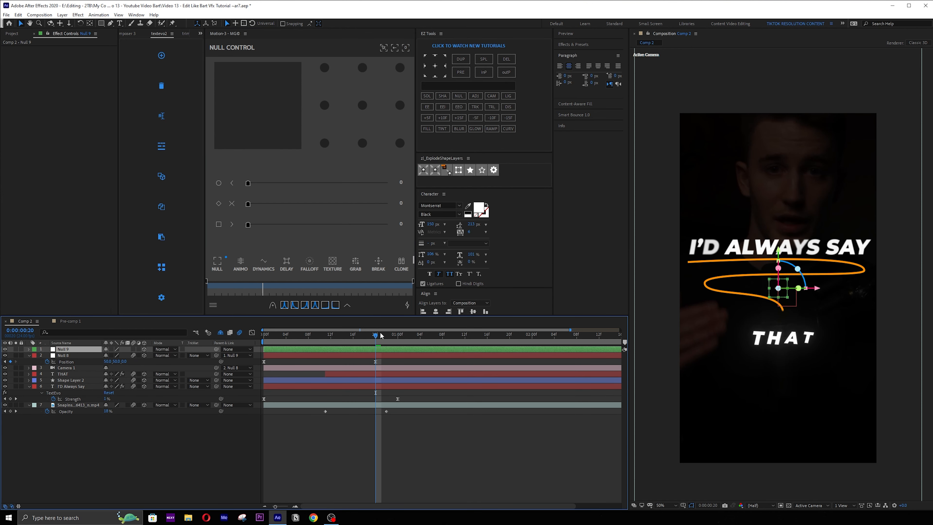
left_click(223, 272)
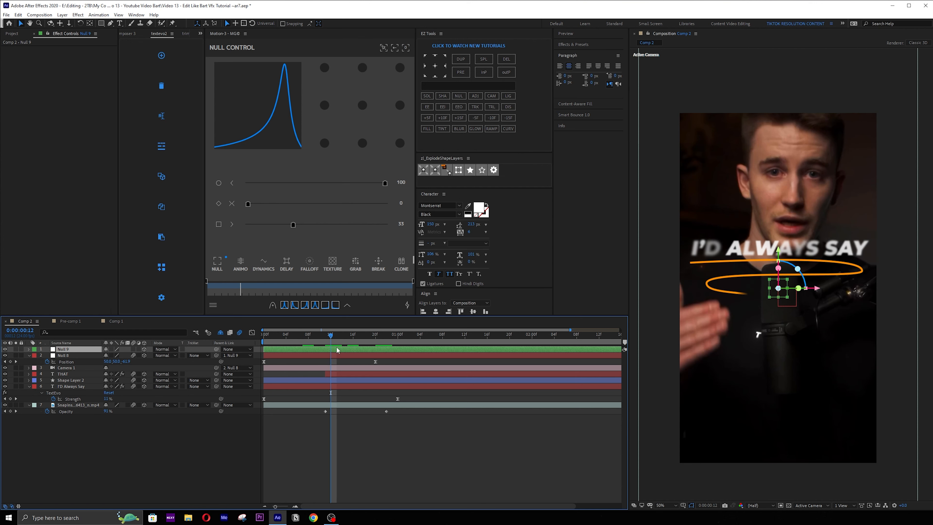
- Keyframe the new null's position from frame 10 to 1:12, moving the camera down and back past the THAT text
left_click_drag(321, 336, 319, 337)
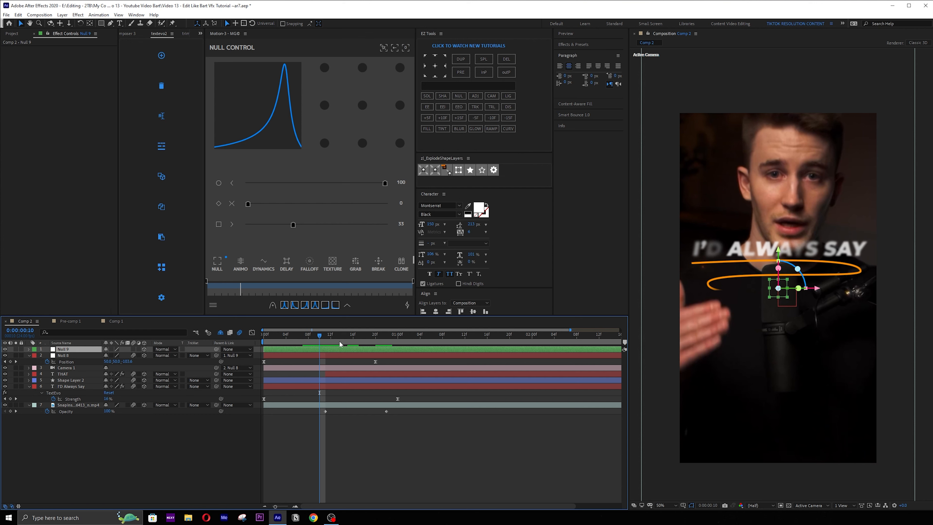
key("alt+shift+p")
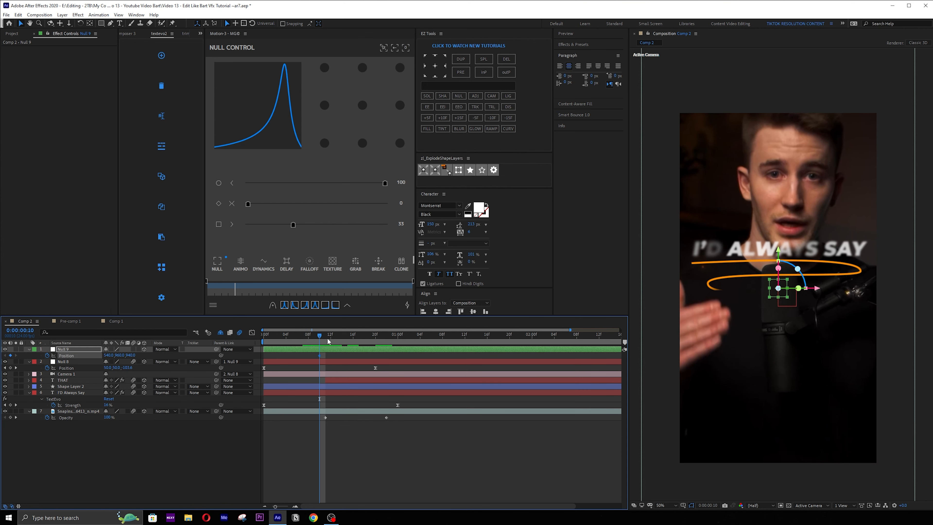
left_click_drag(328, 341, 464, 345)
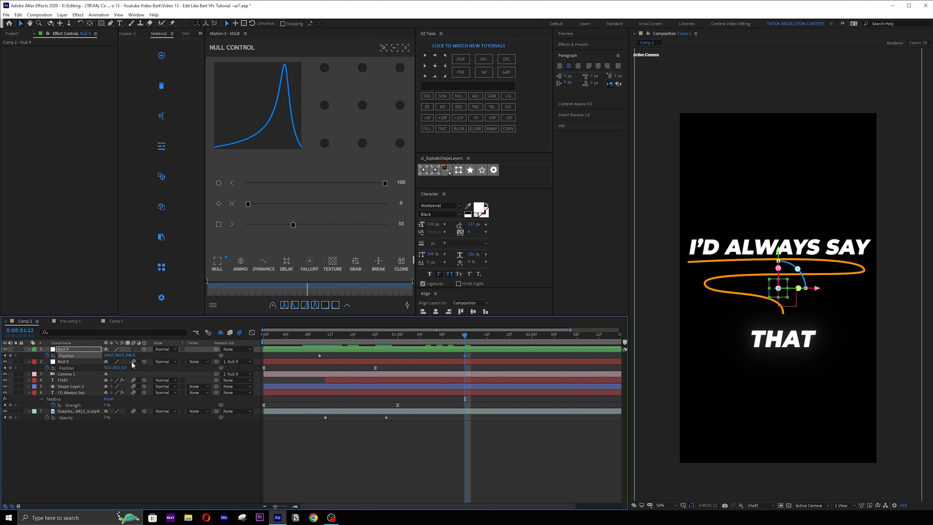
left_click_drag(125, 355, 75, 393)
left_click(77, 411)
scroll(781, 229, "down", 2)
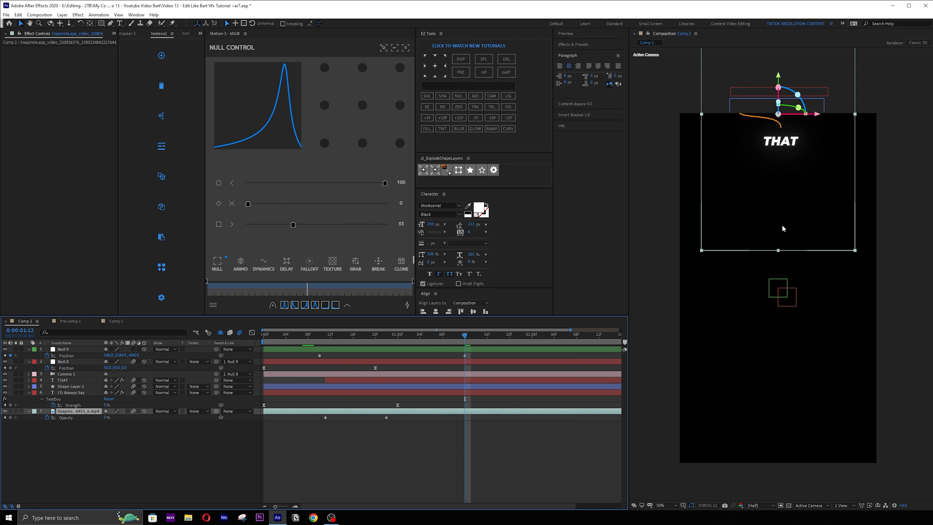
left_click_drag(124, 356, 170, 345)
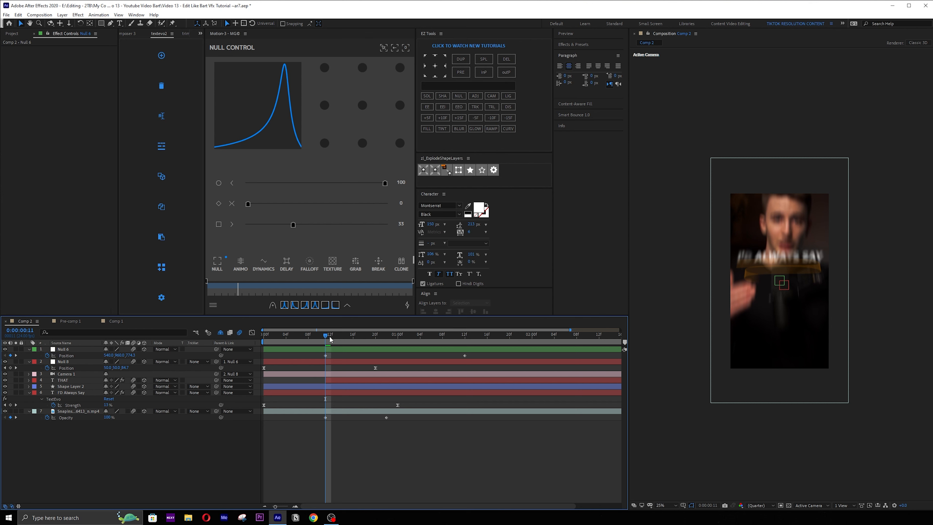
- Check the frame at 1:12 and preview the new null's camera move past the THAT text from frame 10
left_click_drag(329, 331, 465, 329)
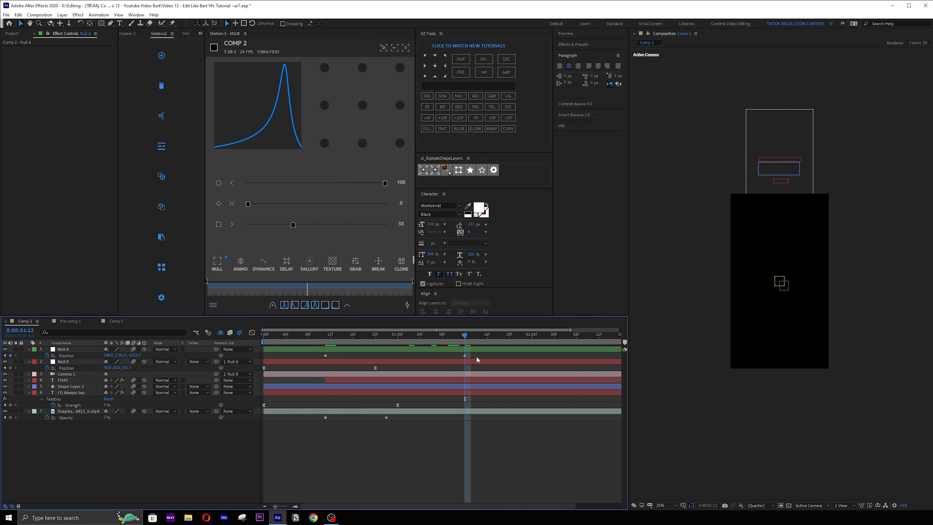
left_click(794, 140)
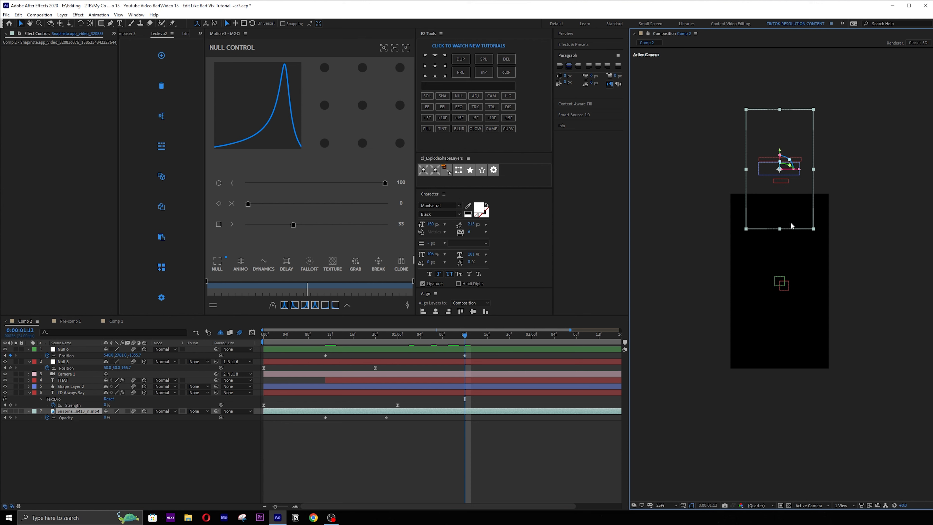
key("period")
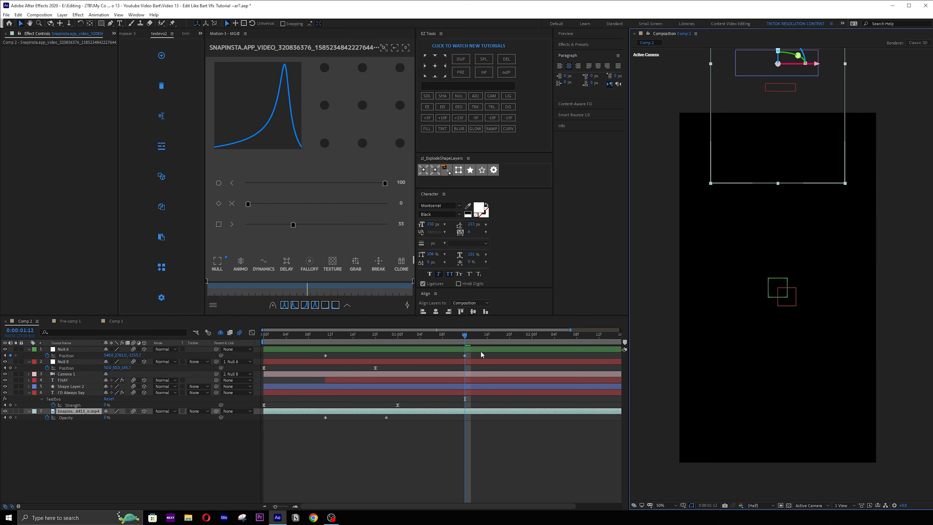
left_click_drag(480, 350, 472, 354)
key("ctrl+z")
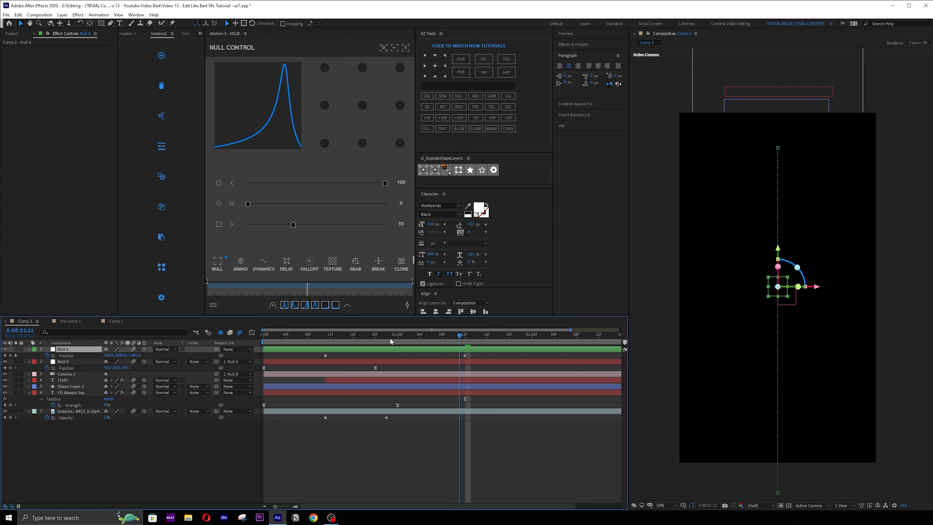
left_click(319, 335)
key("space")
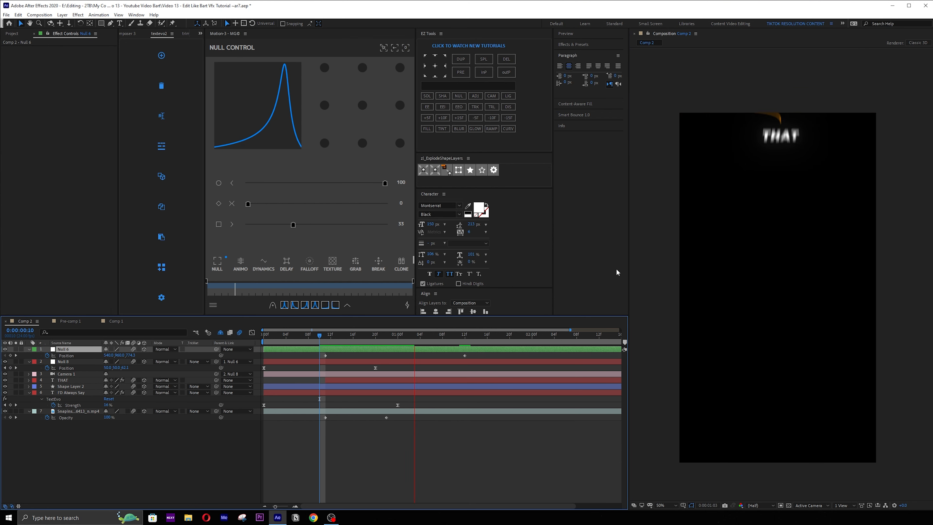
key("space")
- Ease both position keyframes of the new null to 70% influence so the speed peaks sharply midway through the move
left_click_drag(353, 332, 325, 342)
left_click(71, 356)
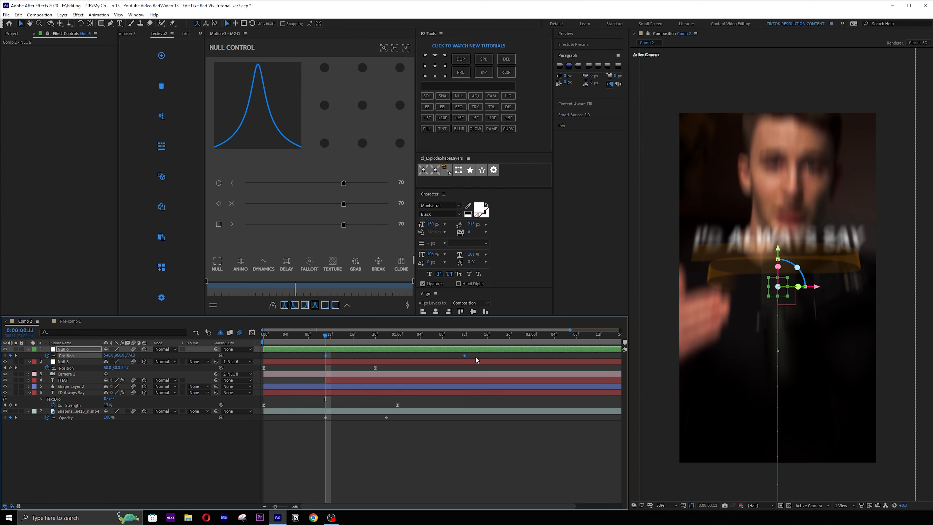
left_click_drag(476, 357, 308, 348)
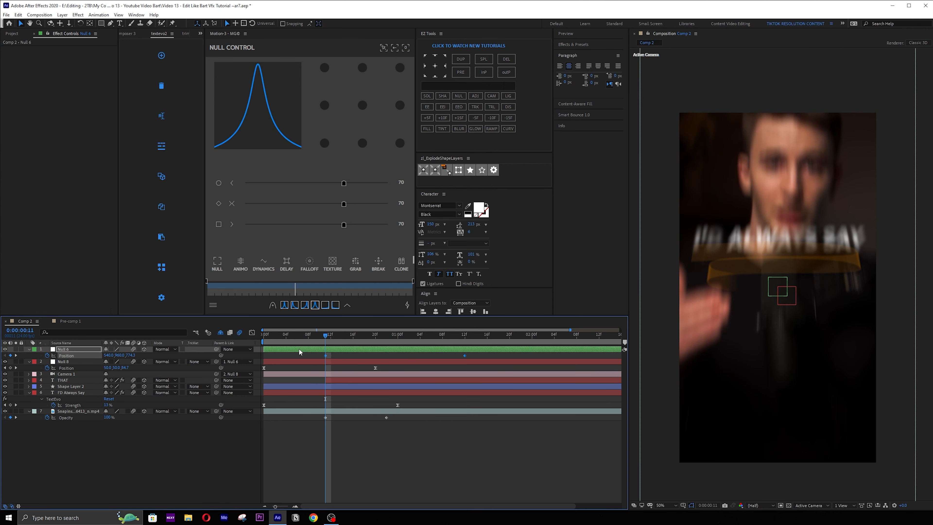
left_click(252, 336)
left_click_drag(559, 430, 312, 473)
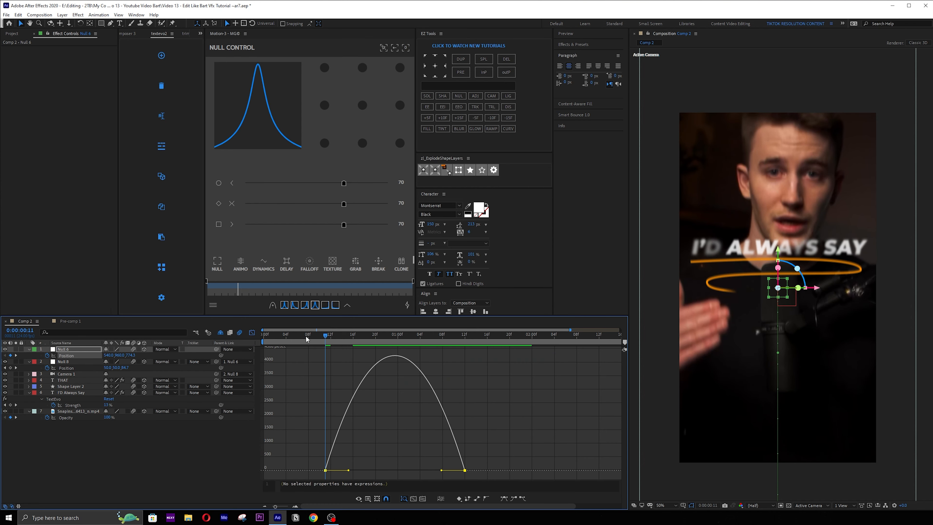
left_click(315, 305)
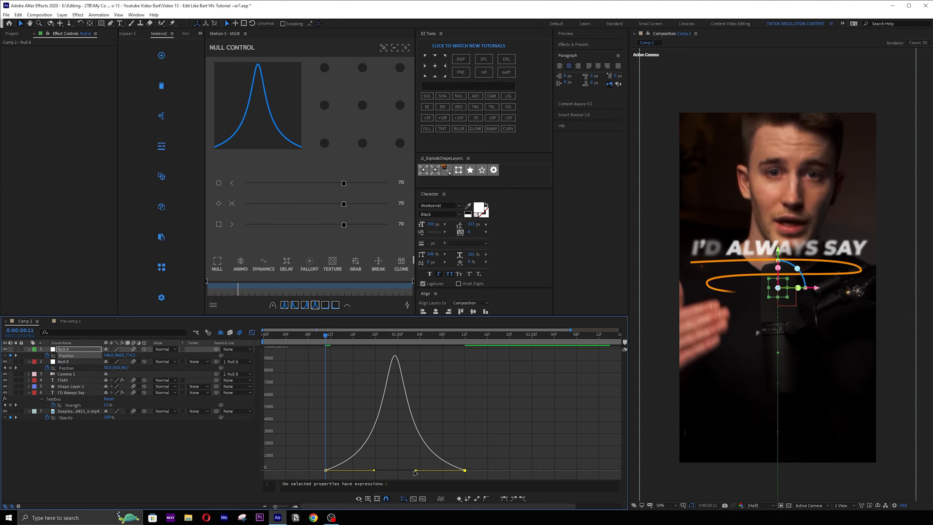
left_click_drag(413, 472, 415, 473)
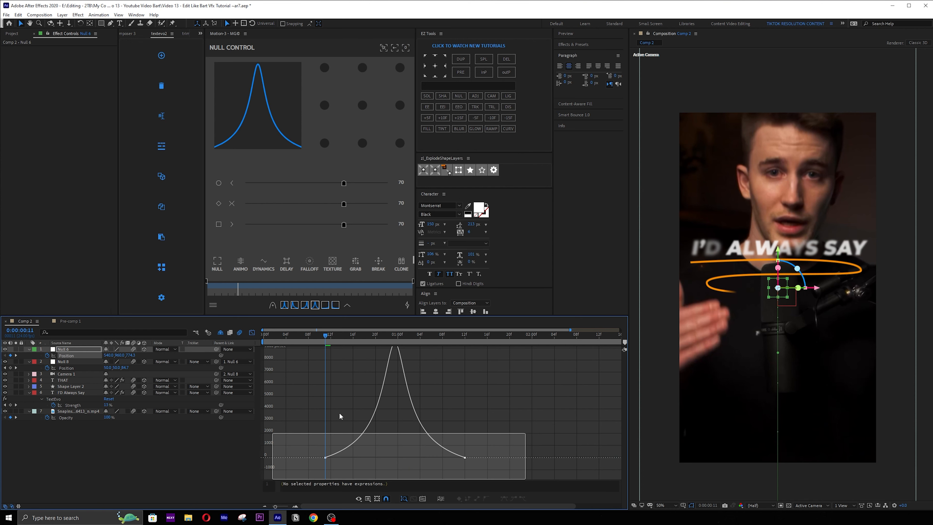
left_click(345, 205)
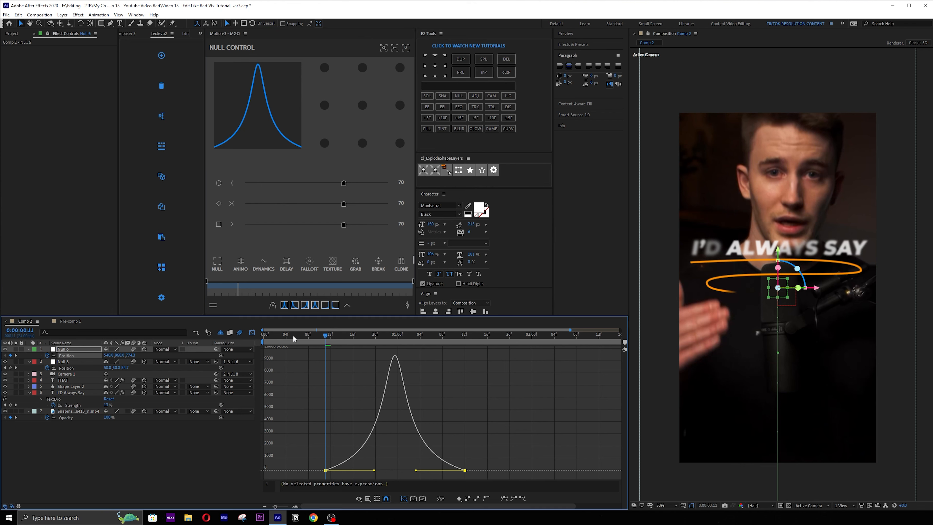
- Preview the eased camera move from the start of the composition and return from the speed graph to the layer bars
left_click(302, 335)
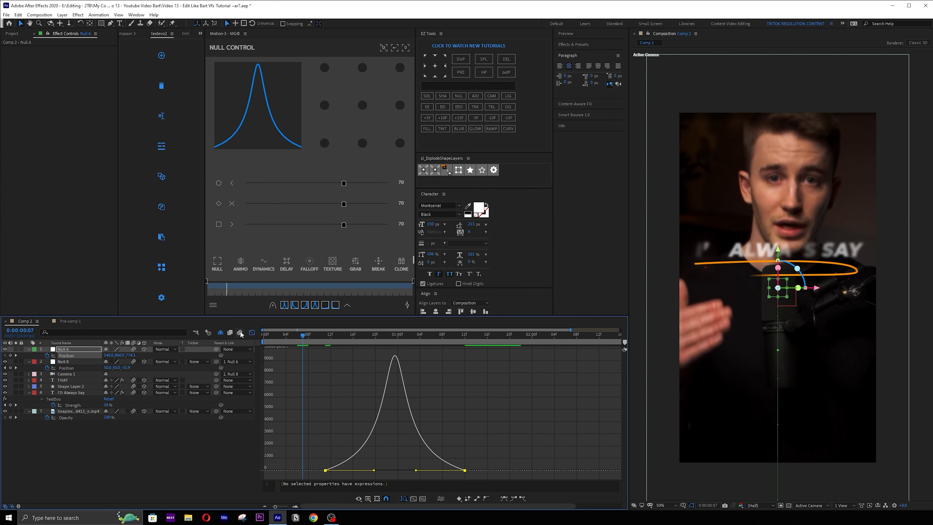
key("space")
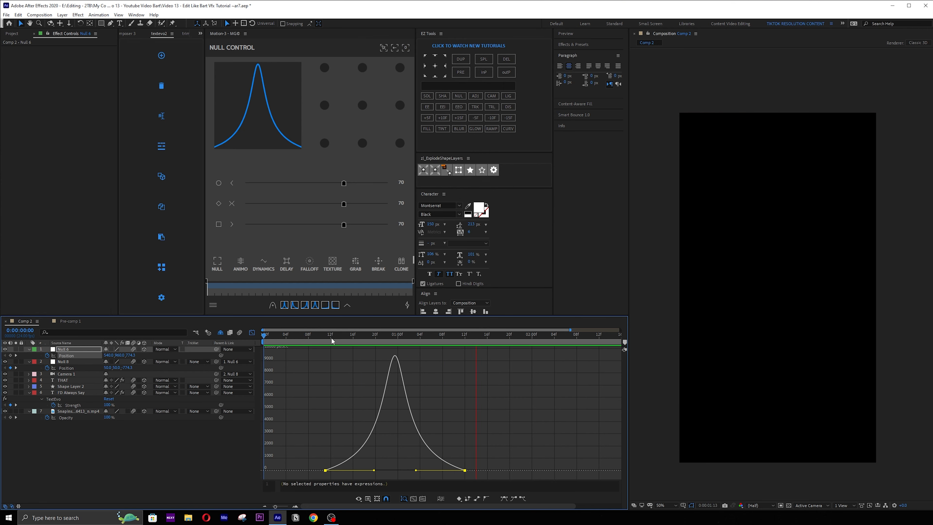
key("space")
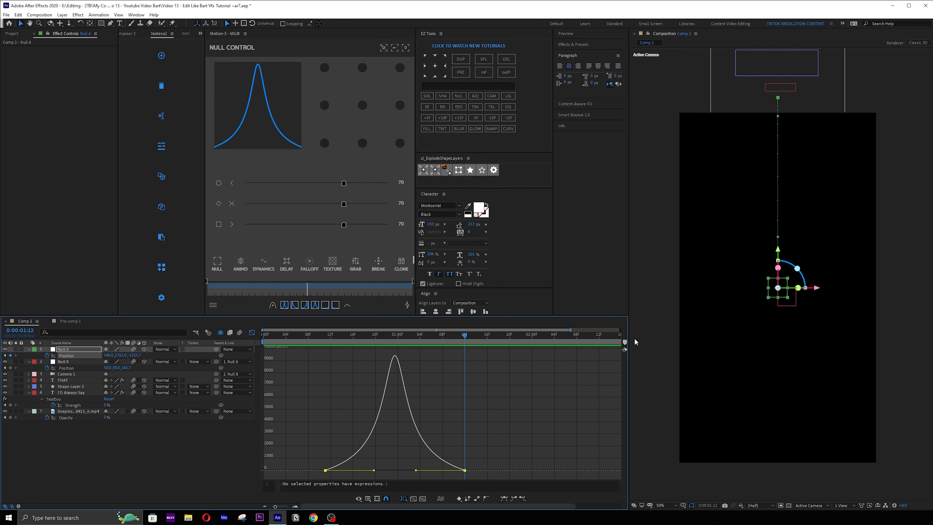
left_click(253, 334)
- At frame 20, turn off Camera 1 and delete the shape layer just started beside the THAT text
left_click_drag(320, 333, 377, 333)
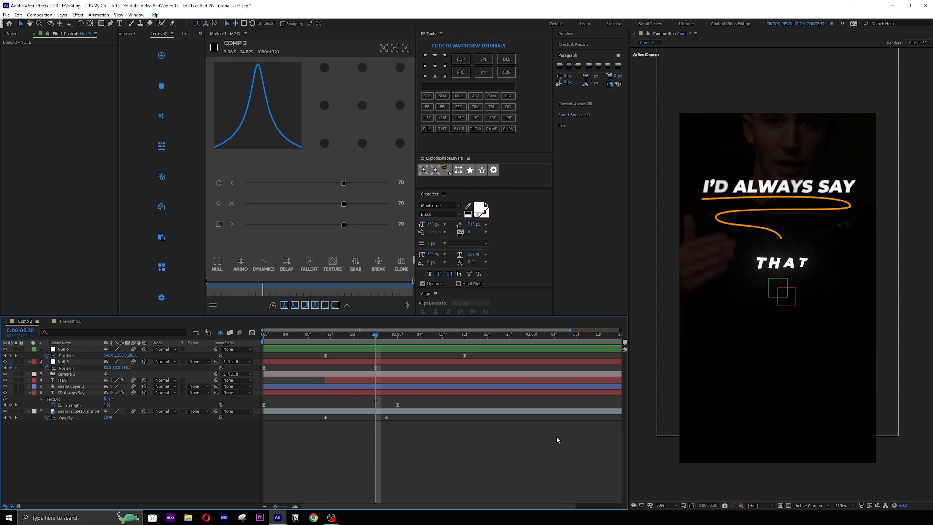
left_click(110, 24)
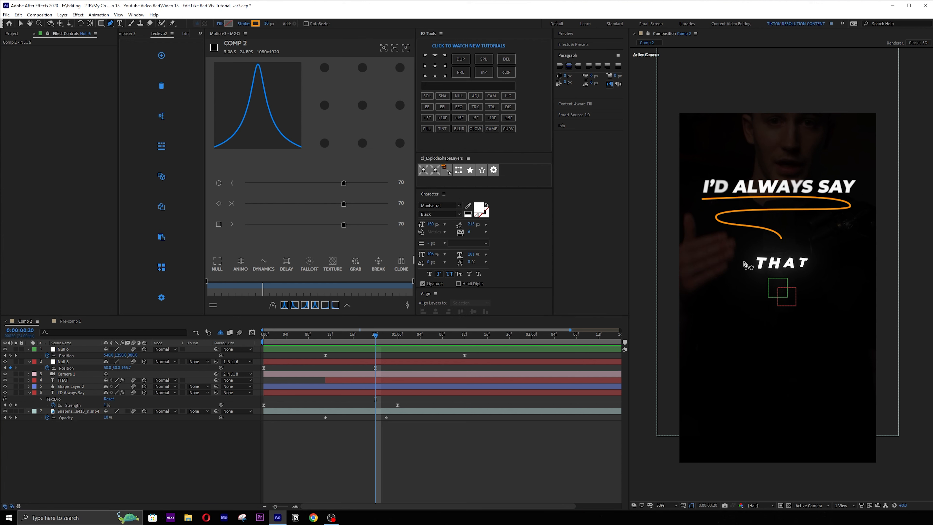
left_click(742, 262)
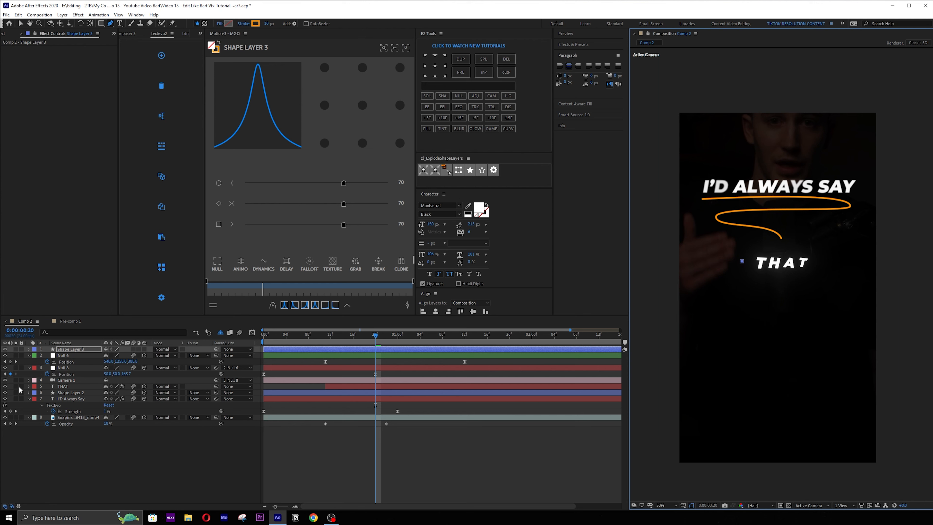
left_click(62, 380)
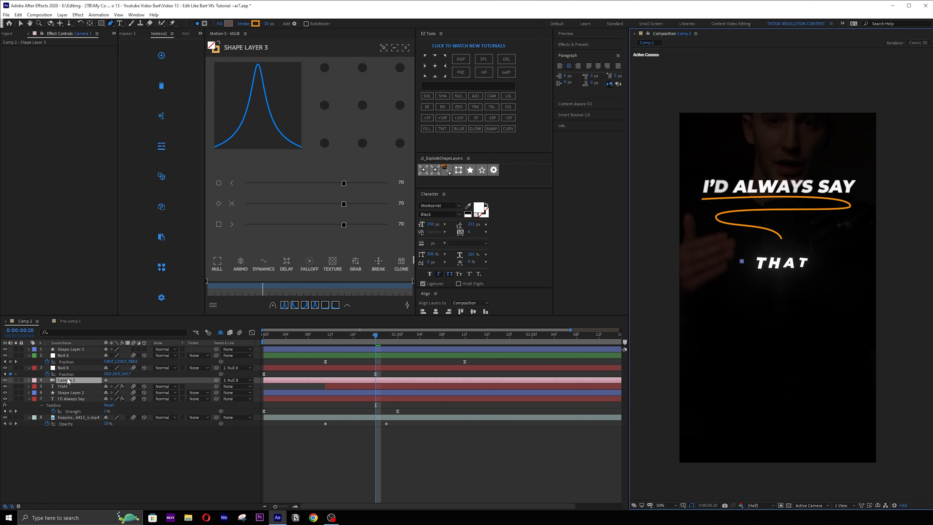
left_click(5, 381)
left_click(302, 349)
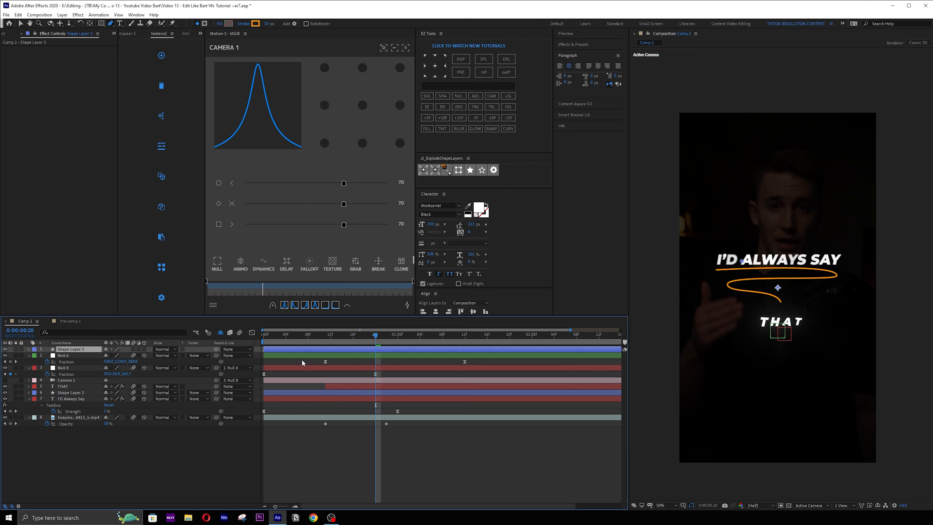
key("Delete")
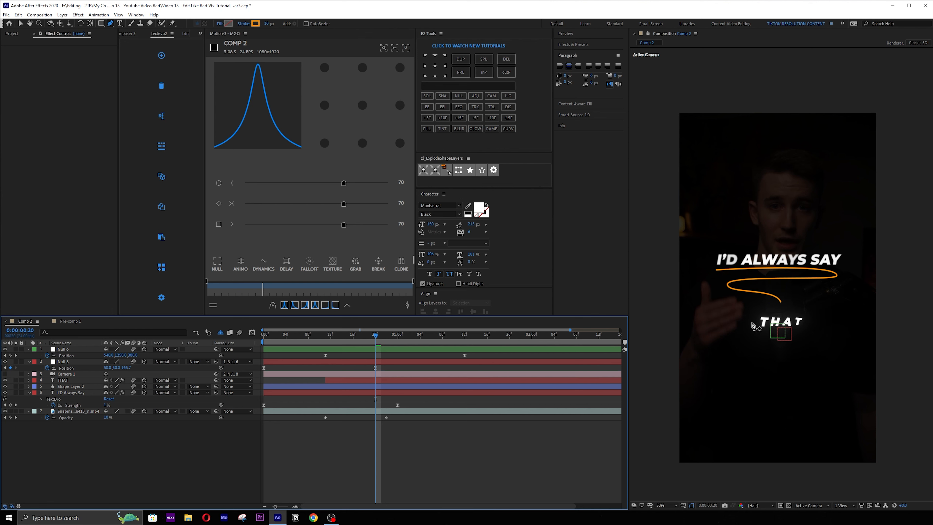
- Draw a straight orange line with the Pen tool from the left of THAT down past the frame's lower edge
key("ctrl+z")
left_click(735, 473)
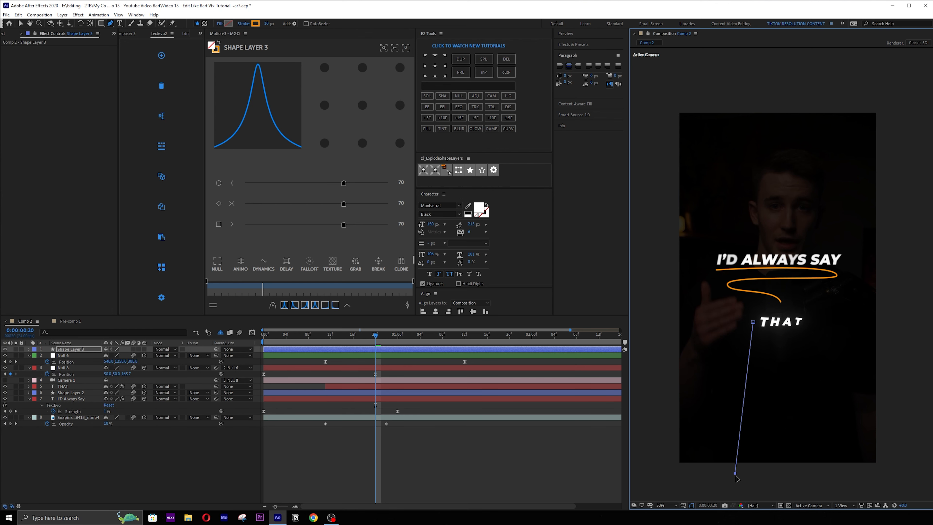
key("F2")
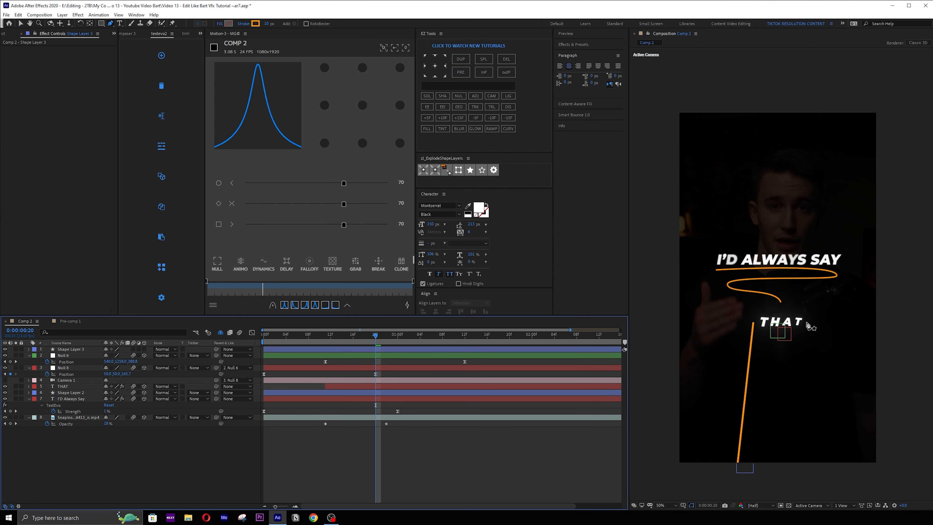
- Draw a matching orange line on a separate layer from the right of THAT past the lower edge, nudging its upper point outward
left_click(805, 322)
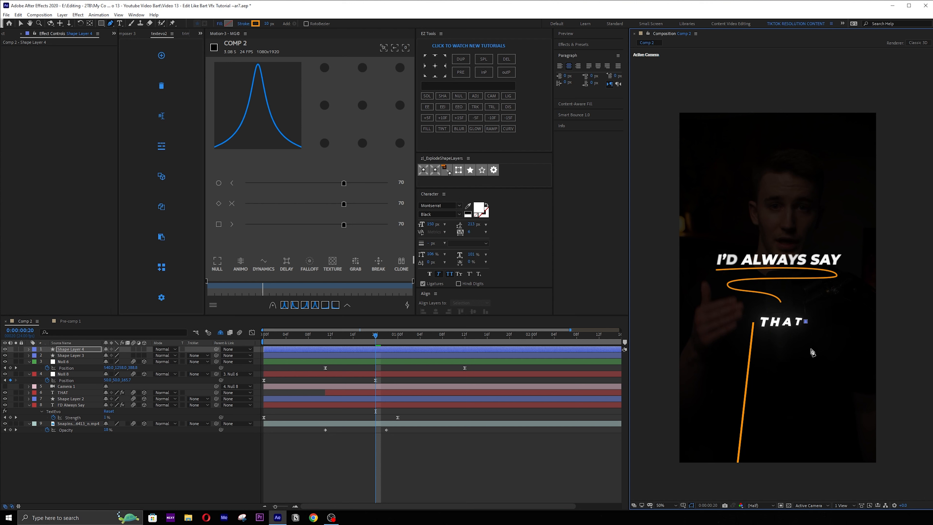
left_click(825, 472)
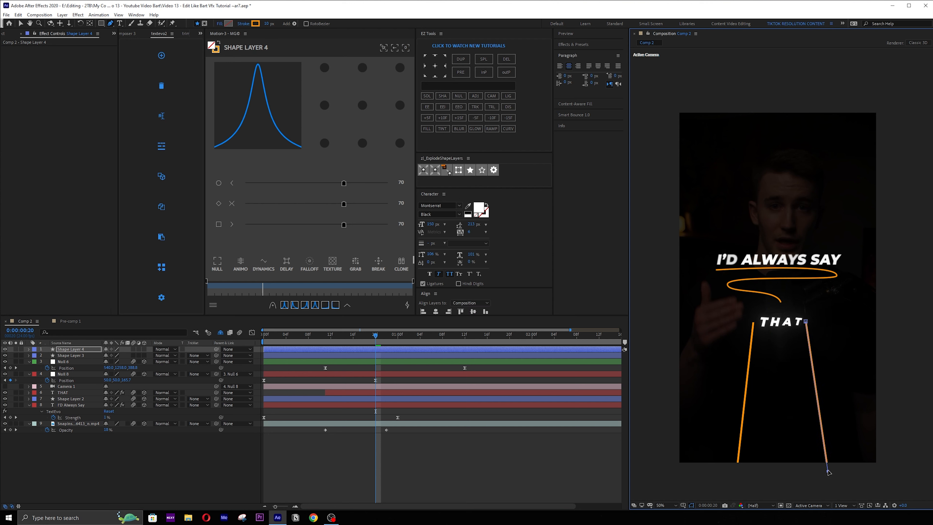
key("v")
left_click_drag(807, 322, 811, 321)
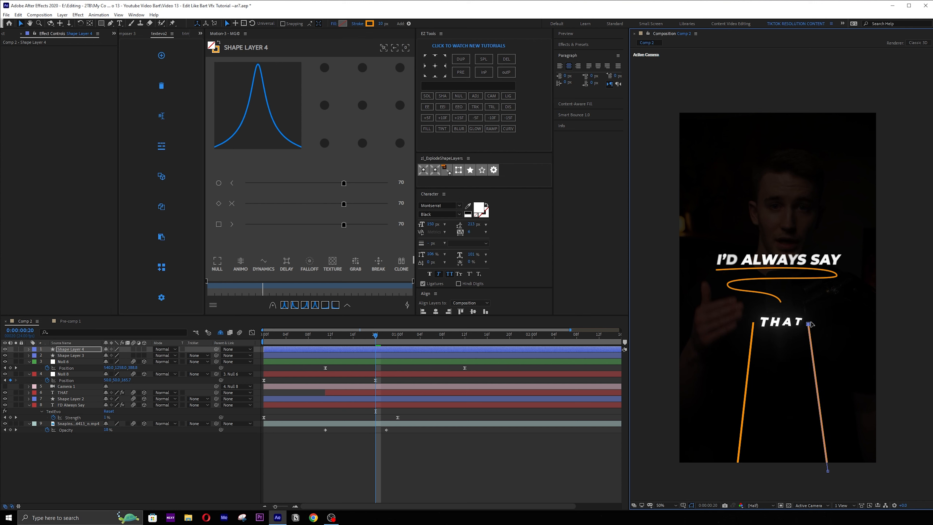
- Make both new line layers 3D and turn Camera 1 back on
left_click(398, 350)
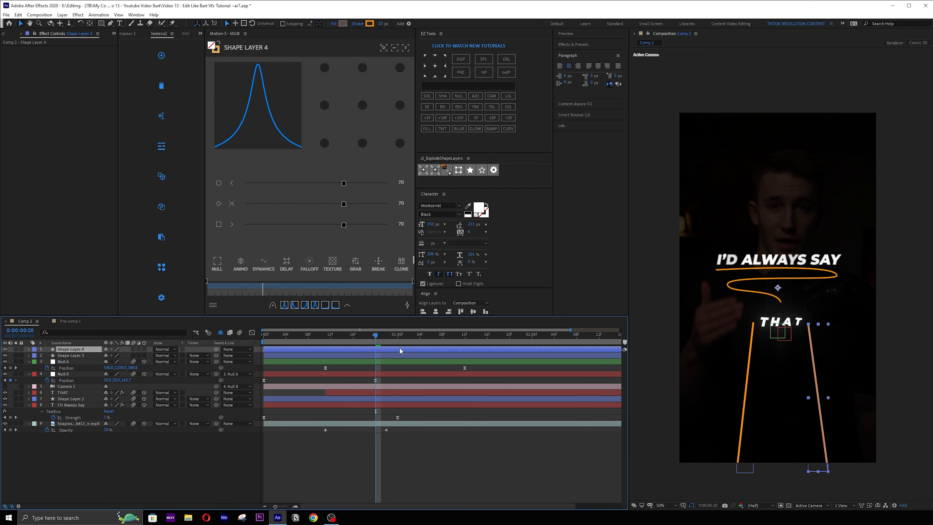
left_click_drag(144, 348, 144, 355)
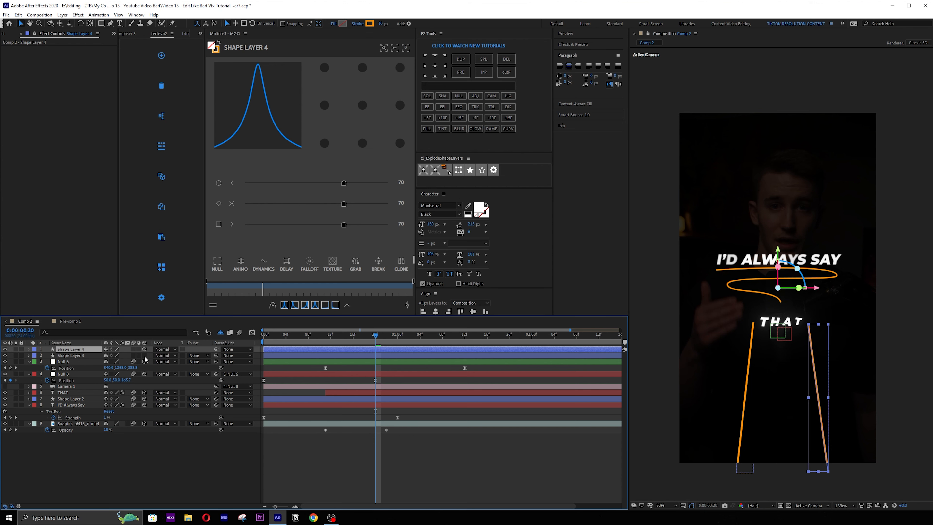
left_click(5, 387)
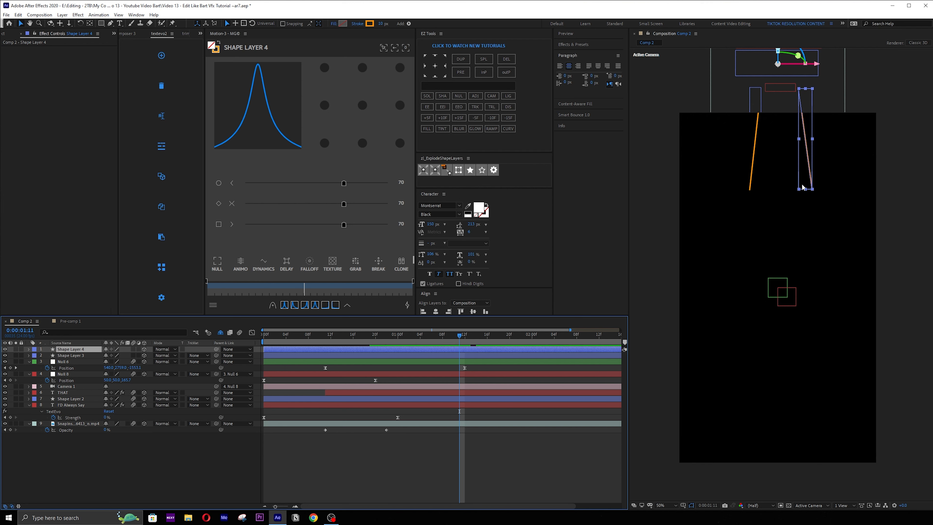
- At 1:12, extend the left orange line by moving its lower endpoint down and outward to about mid-frame
key("g")
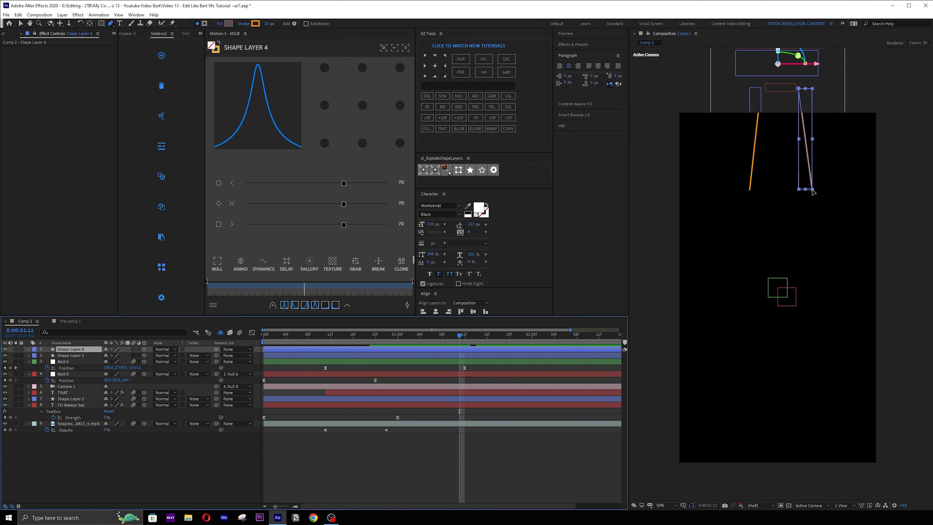
left_click(812, 190)
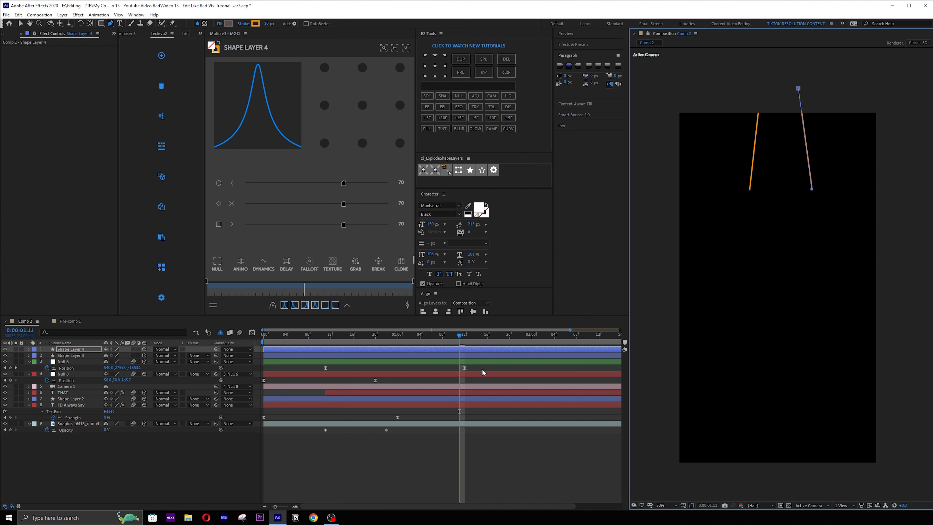
left_click(476, 363)
key("Page_Down")
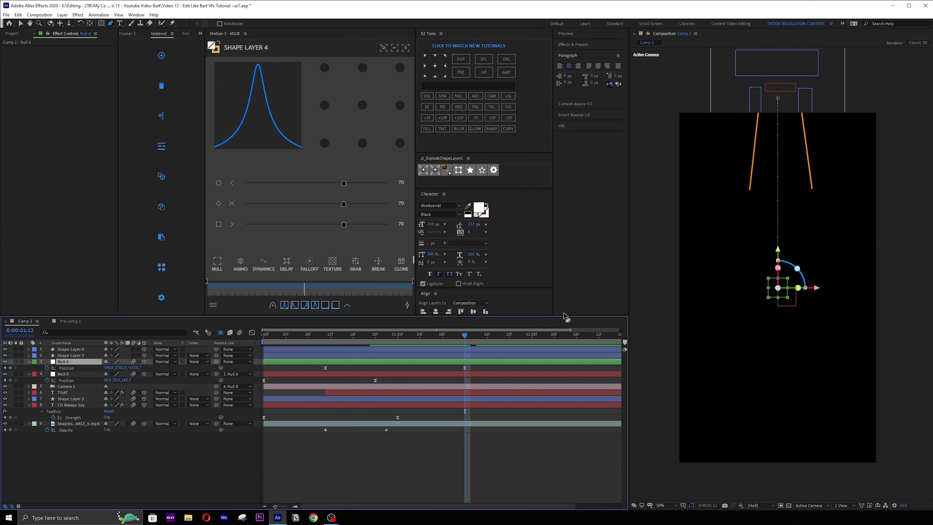
left_click(747, 185)
left_click_drag(749, 191, 727, 290)
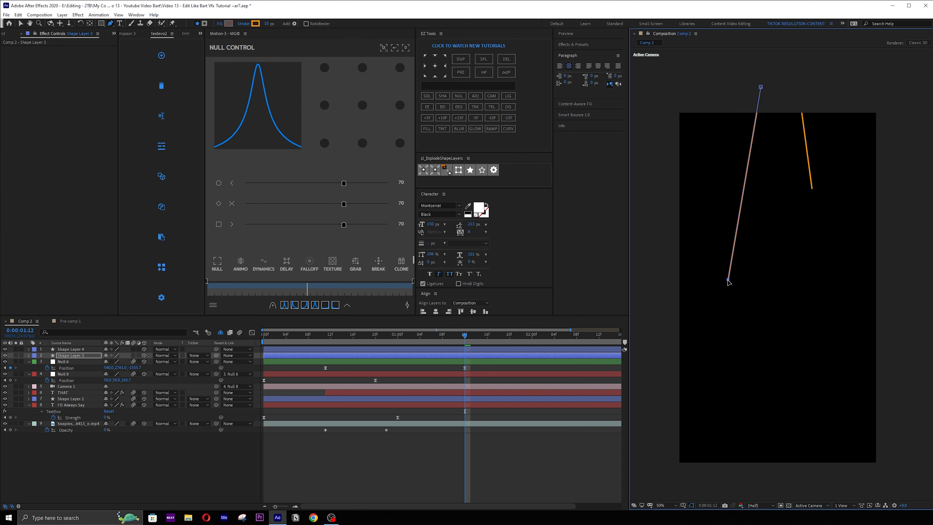
- Extend the right orange line's lower endpoint to about mid-frame and fine-tune the left line's endpoint to match its height
left_click(810, 180)
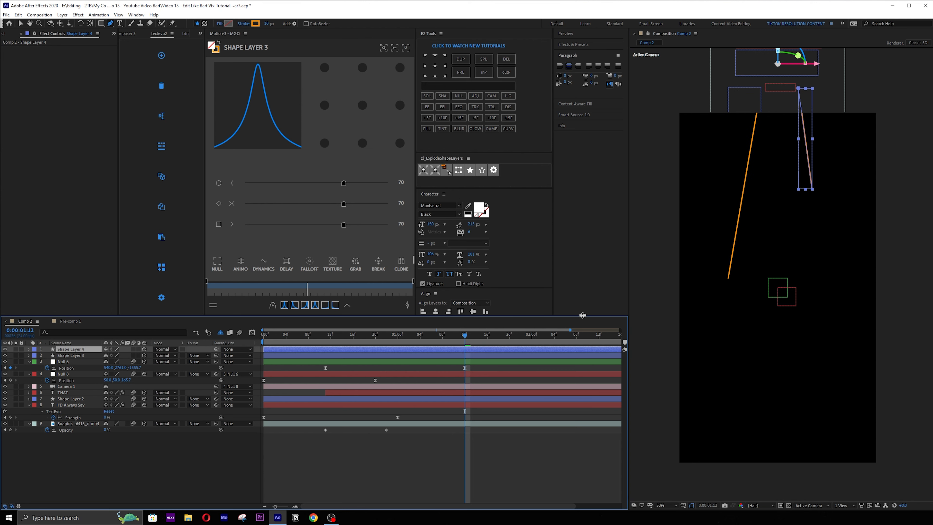
left_click_drag(811, 189, 818, 278)
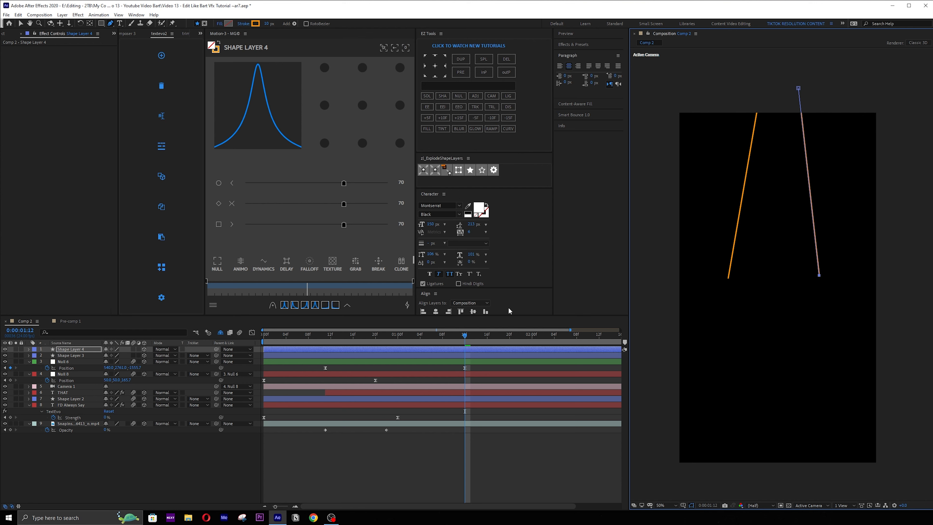
left_click(460, 356)
left_click_drag(728, 278, 729, 277)
left_click(78, 349)
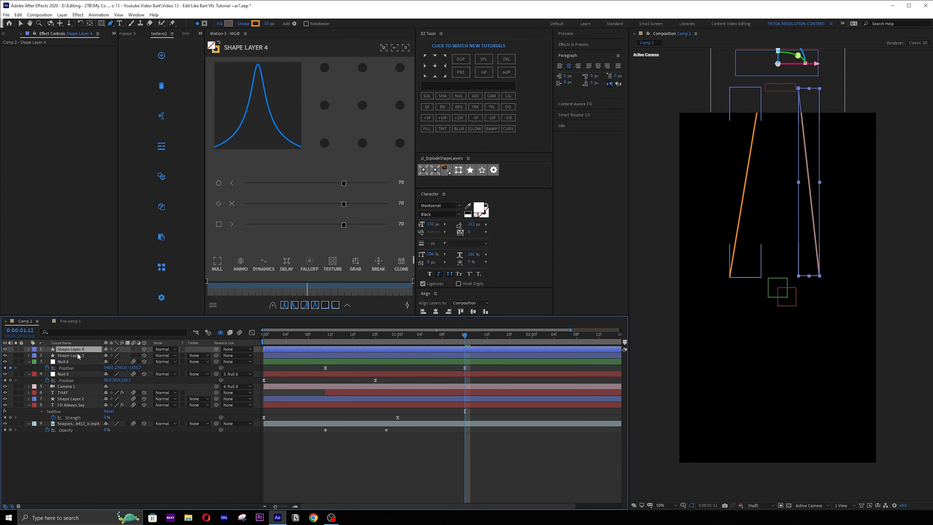
- Set the stroke width of both orange line layers to 15 px
left_click(78, 356, "ctrl")
left_click(265, 24)
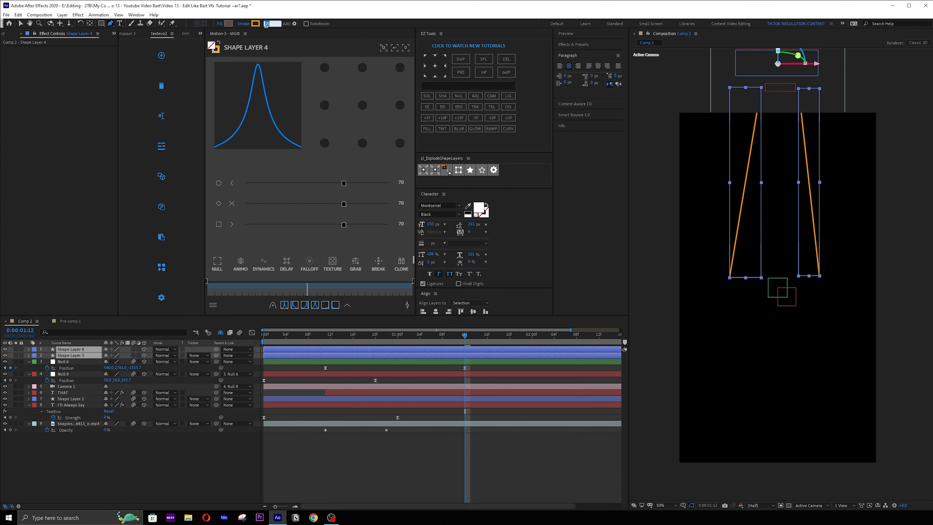
type("15")
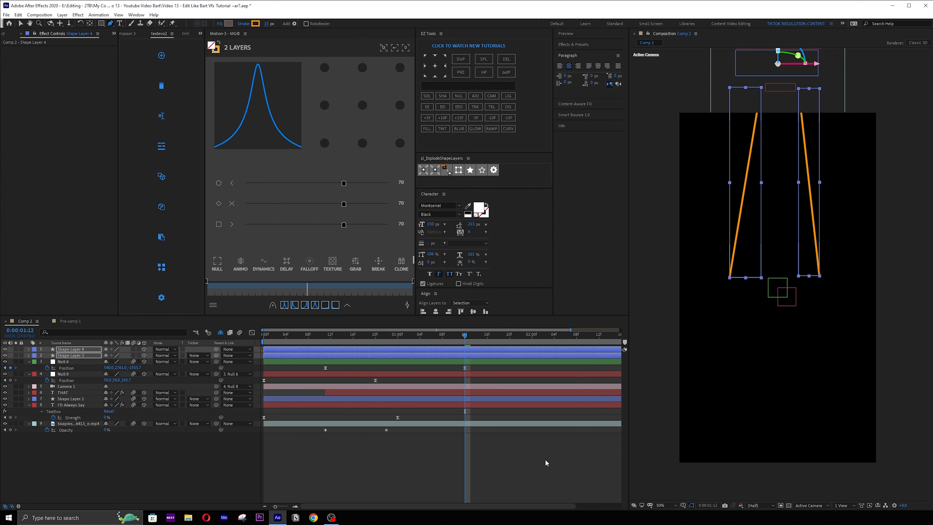
left_click(545, 462)
- Show the rulers, add a horizontal guide just below the orange lines at 1:17, and align both lower endpoints to it
left_click(821, 280)
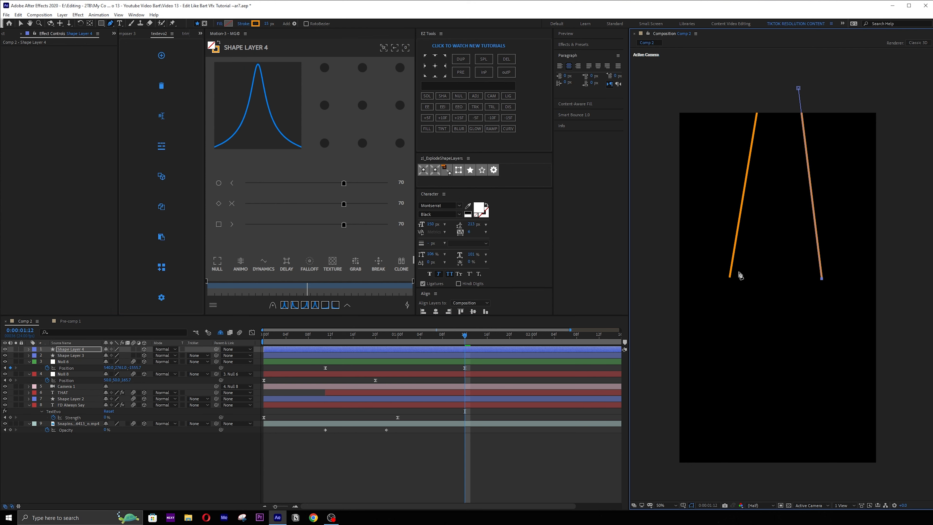
left_click(536, 461)
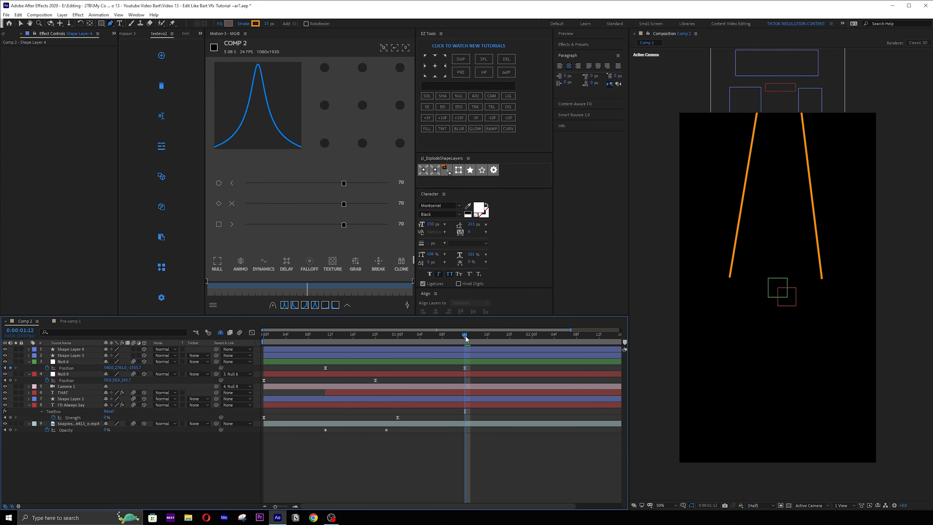
left_click_drag(465, 337, 380, 344)
left_click_drag(527, 335, 493, 334)
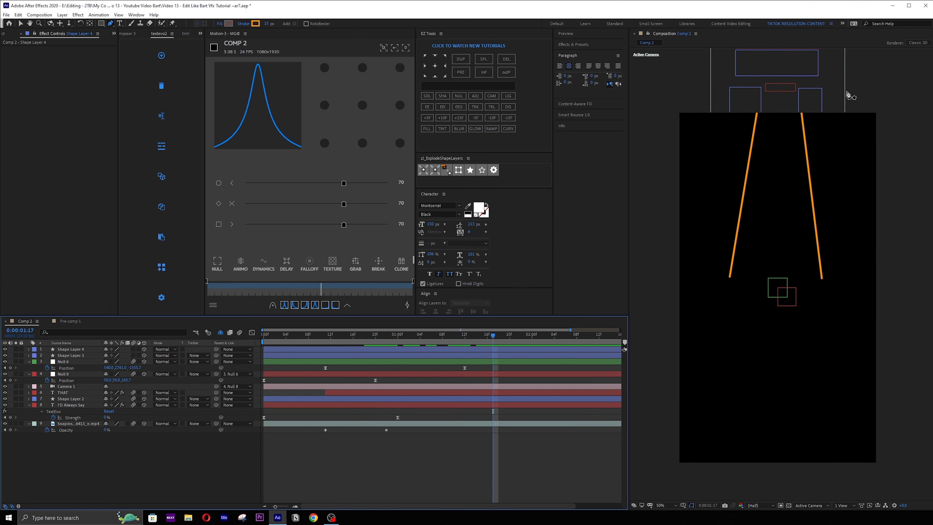
key("ctrl+r")
left_click_drag(823, 51, 811, 284)
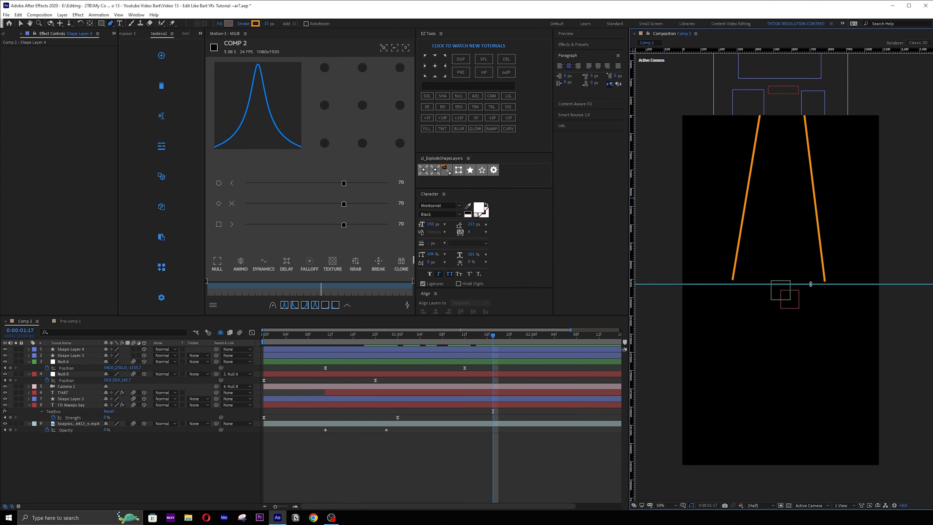
left_click(733, 283)
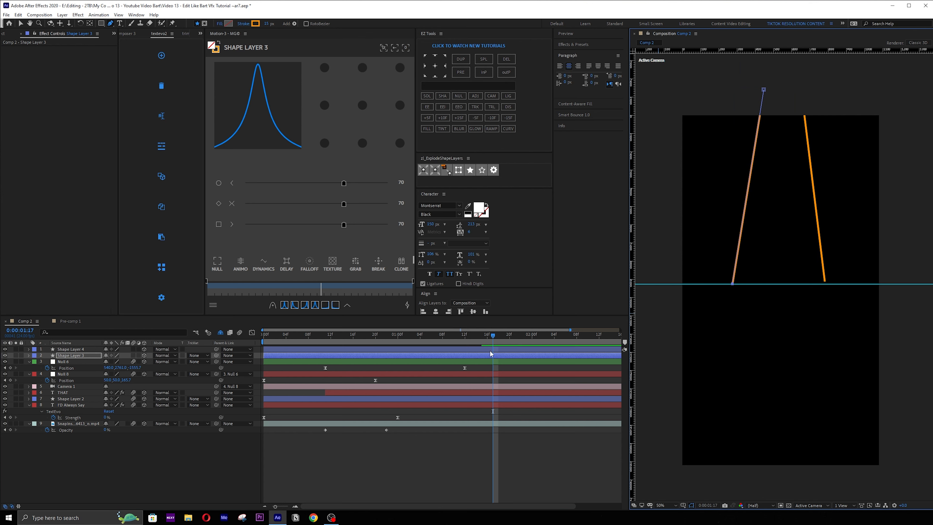
left_click(824, 282)
left_click(826, 284)
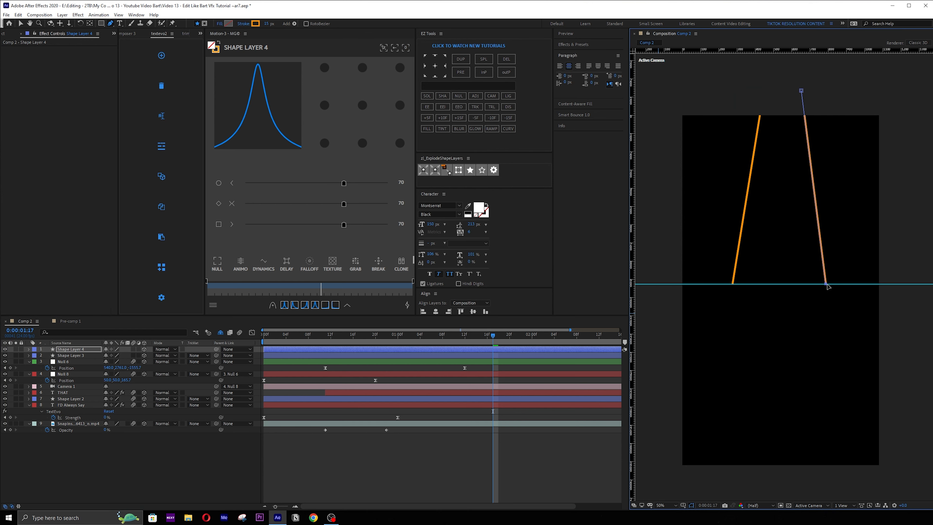
left_click_drag(493, 334, 366, 334)
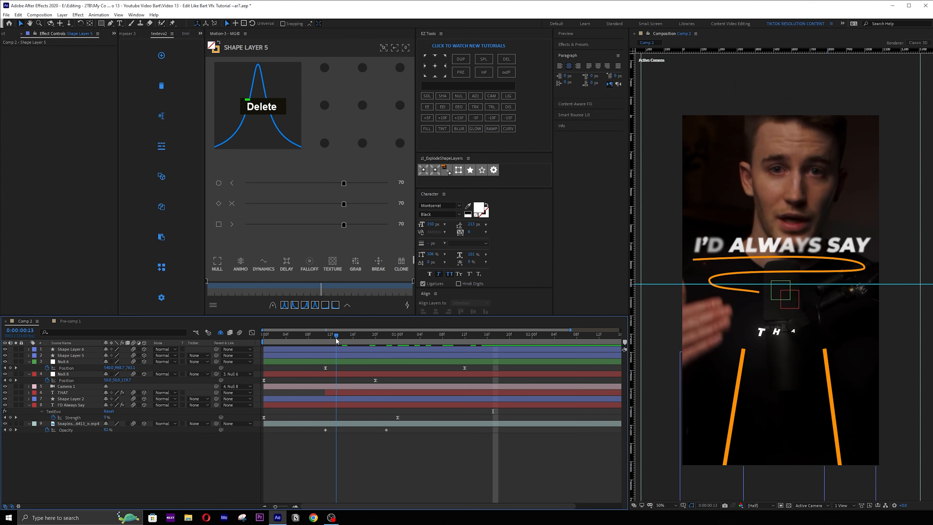
key("space")
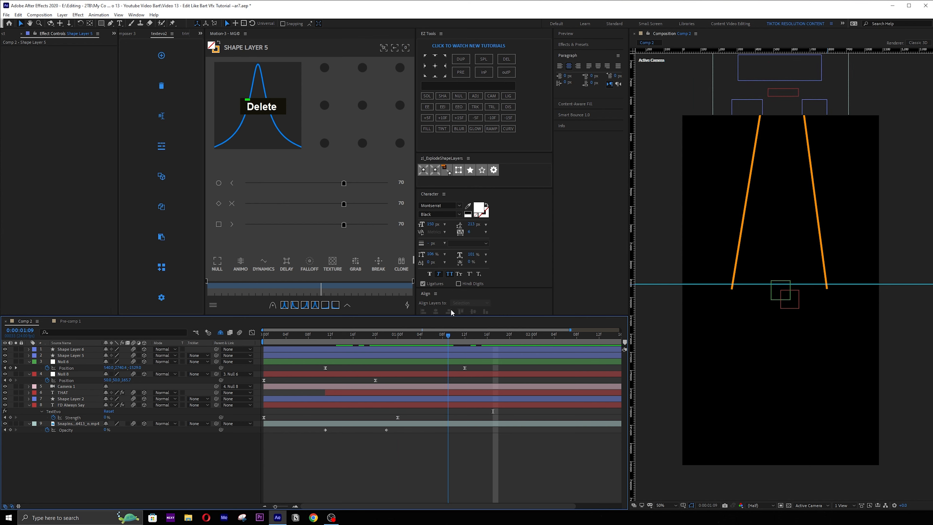
- At 0:11, copy the animated Trim Paths from Shape Layer 2 and paste it onto Shape Layers 5 and 6
left_click_drag(420, 316, 320, 339)
key("Page_Down")
left_click(342, 349)
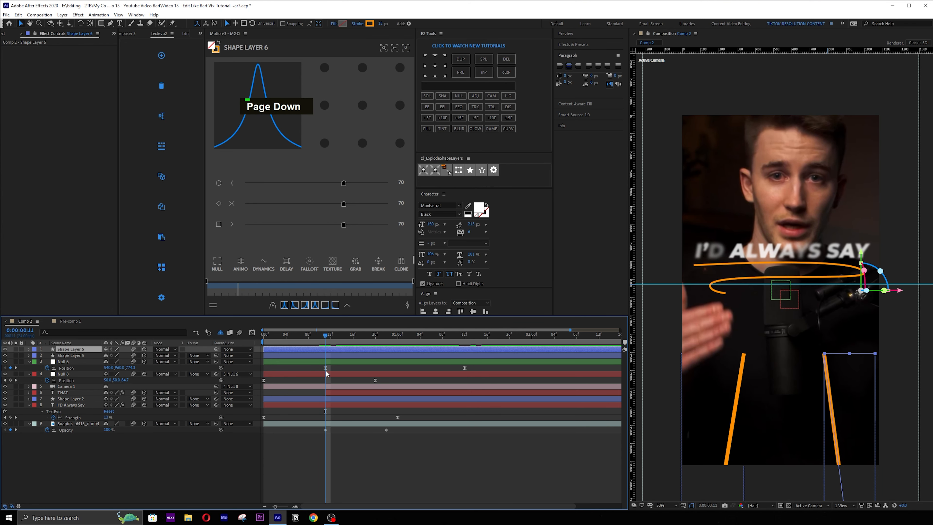
left_click(66, 399)
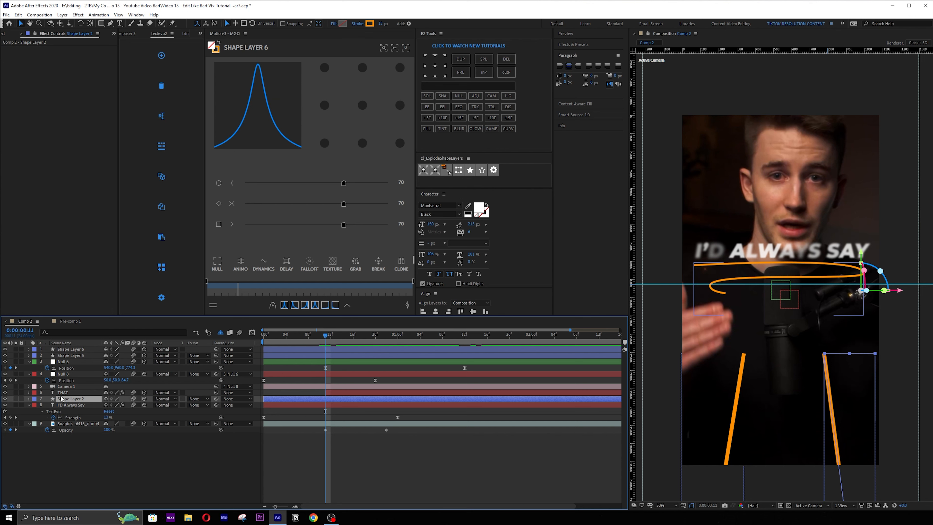
left_click(29, 398)
left_click(41, 407)
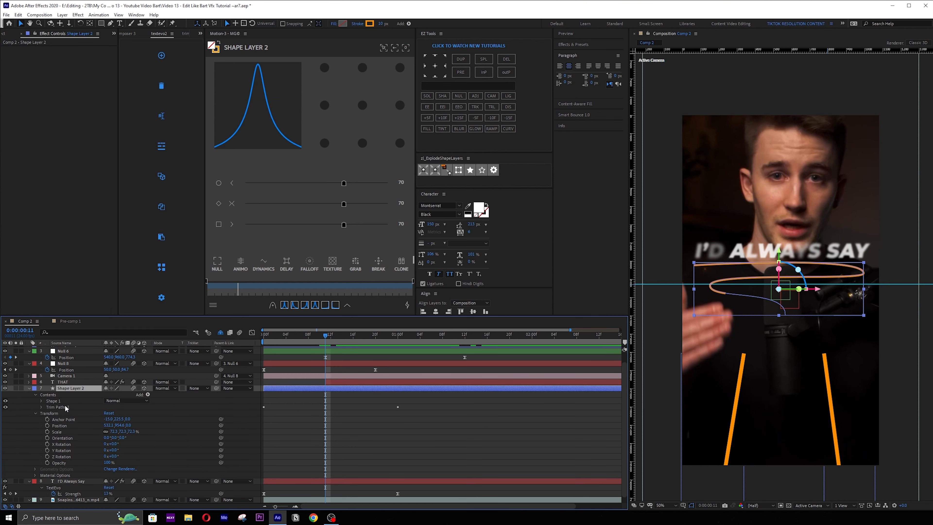
left_click(65, 407)
key("ctrl+c")
scroll(97, 421, "up", 2)
left_click(323, 350)
left_click(323, 356, "shift")
key("ctrl+v")
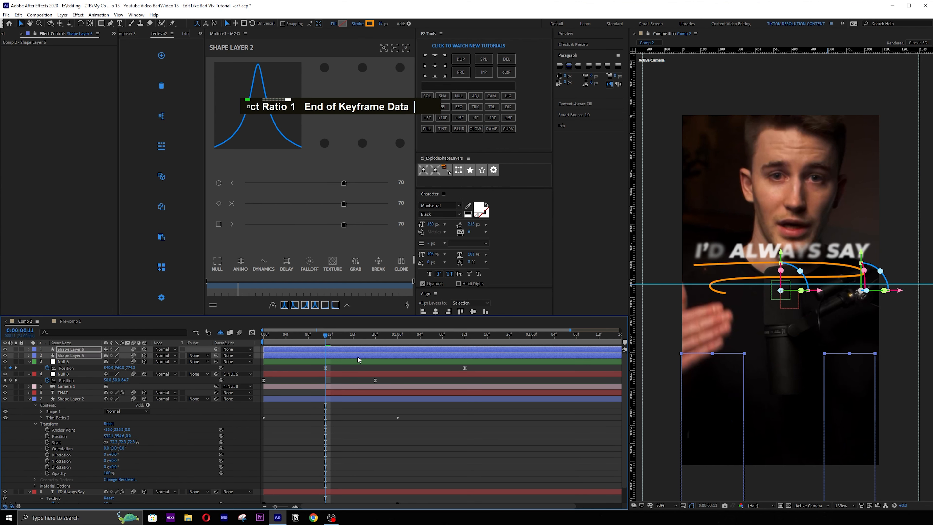
- Reveal both lines' End keyframes, move the last ones to 1:12 in line with Null 6's position keyframe, and preview the result
key("u")
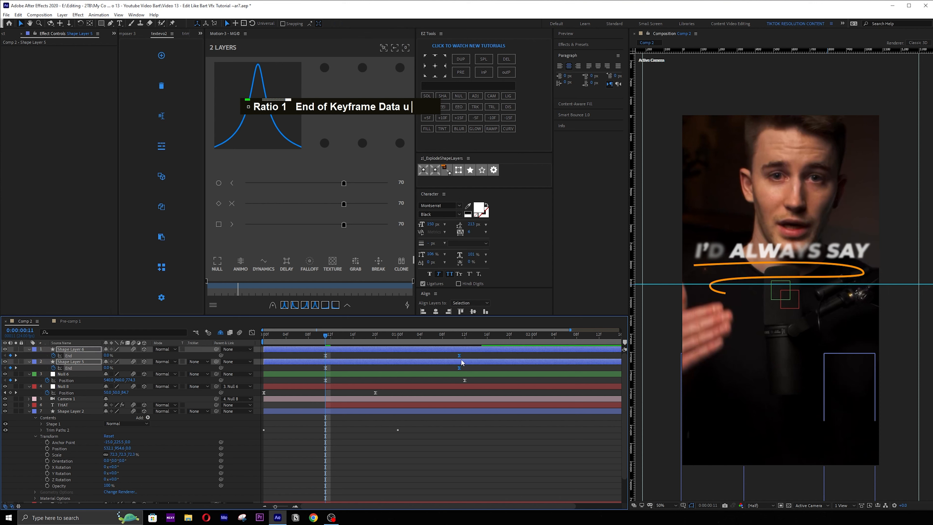
left_click_drag(460, 355, 465, 355)
left_click(454, 373)
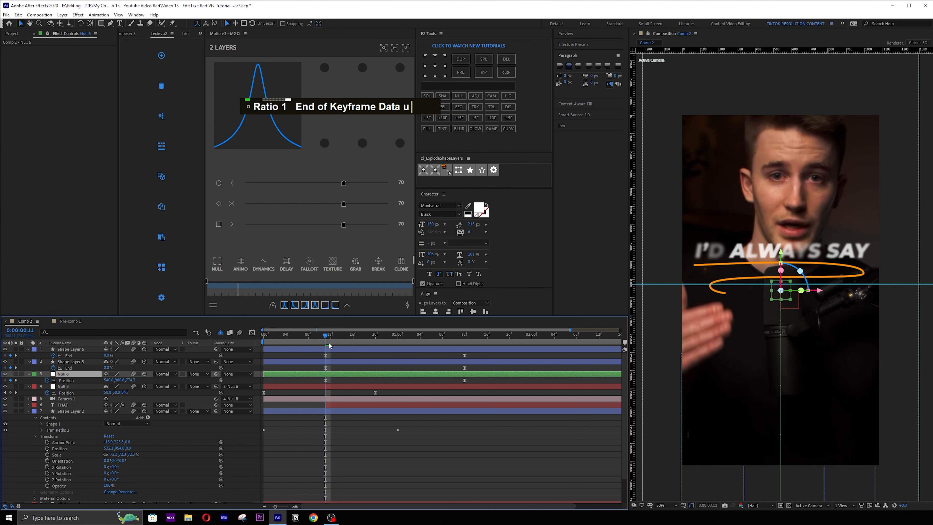
key("space")
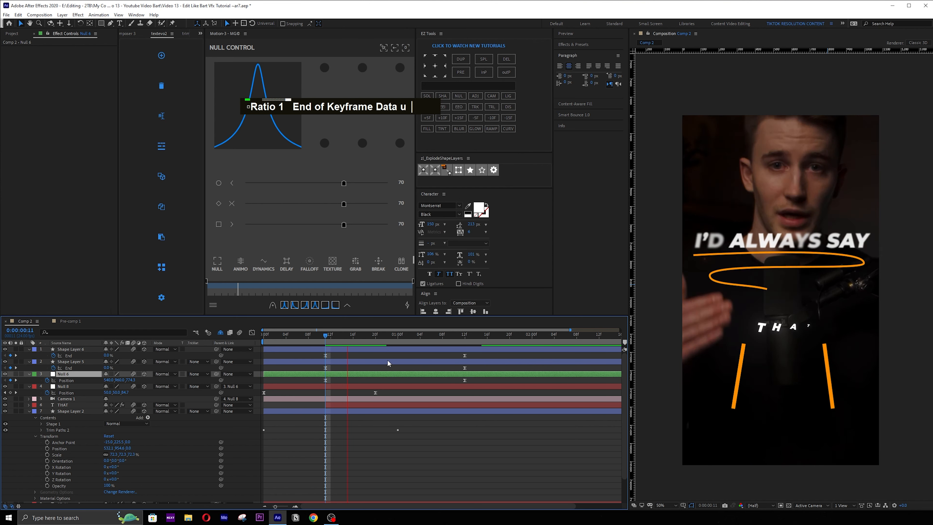
key("space")
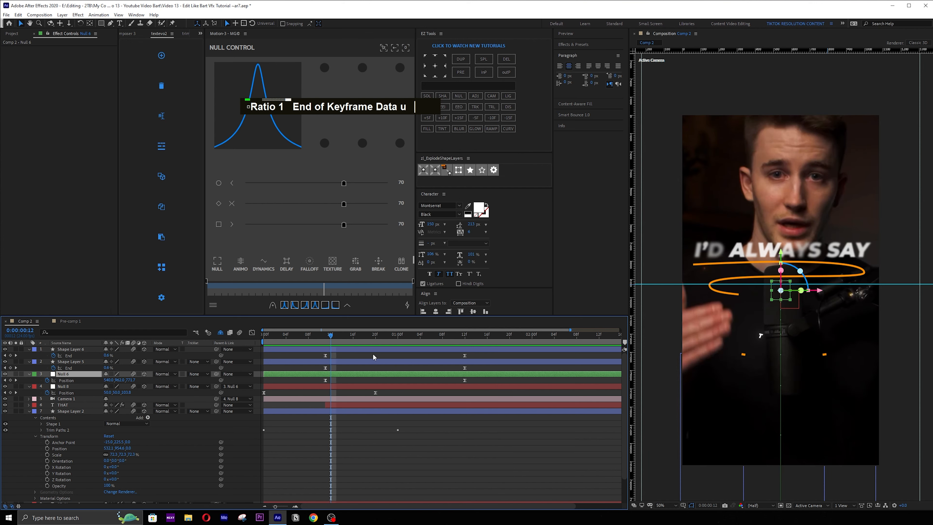
- Ease both lines' End keyframes with a Motion preset whose speed peaks symmetrically midway, and preview the animation from 0:11
left_click_drag(468, 354, 319, 370)
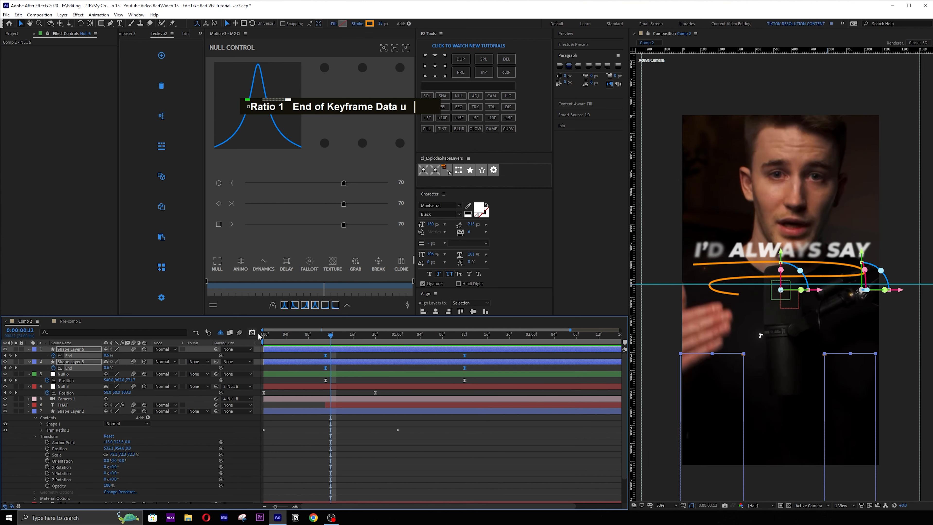
left_click(252, 333)
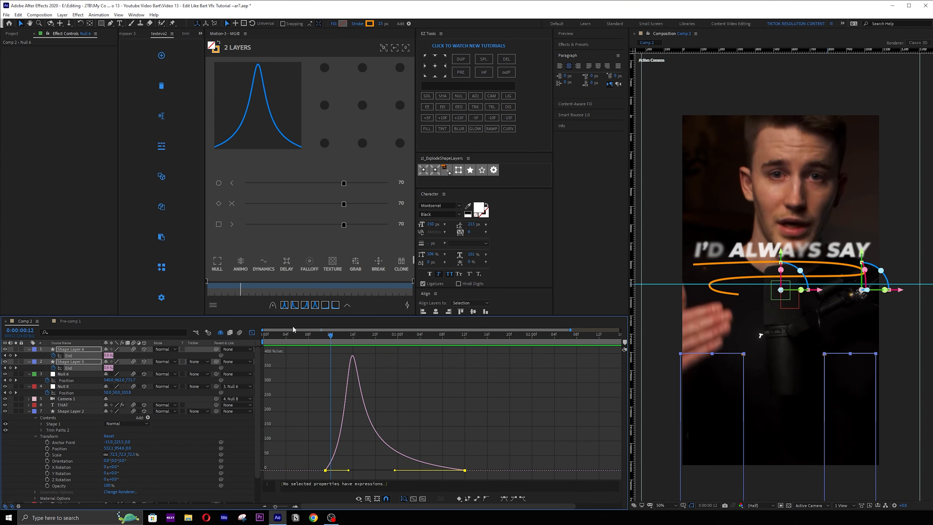
left_click(315, 305)
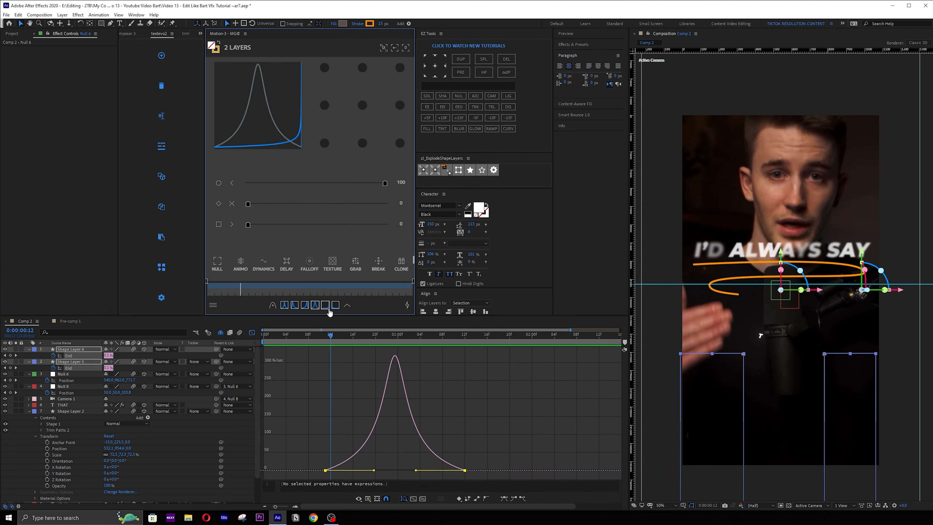
left_click(252, 332)
left_click(325, 335)
key("space")
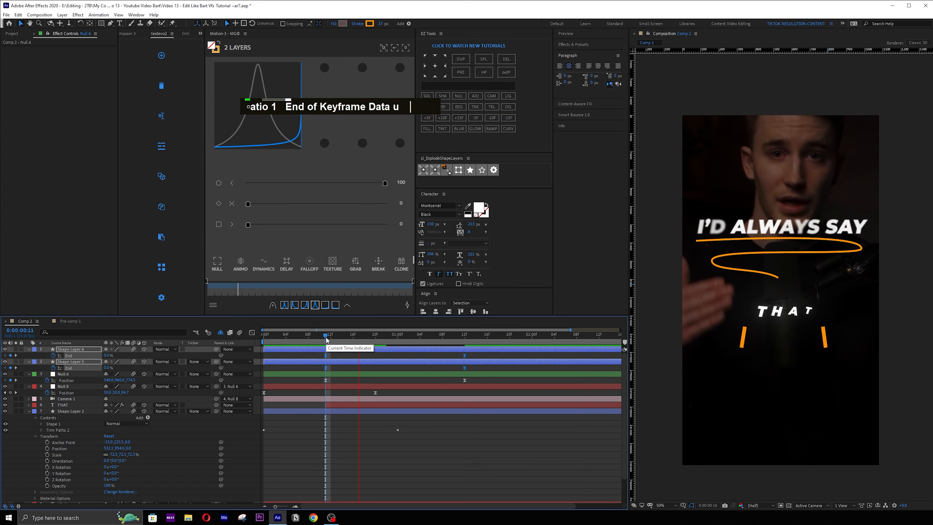
left_click_drag(325, 335, 357, 320)
key("space")
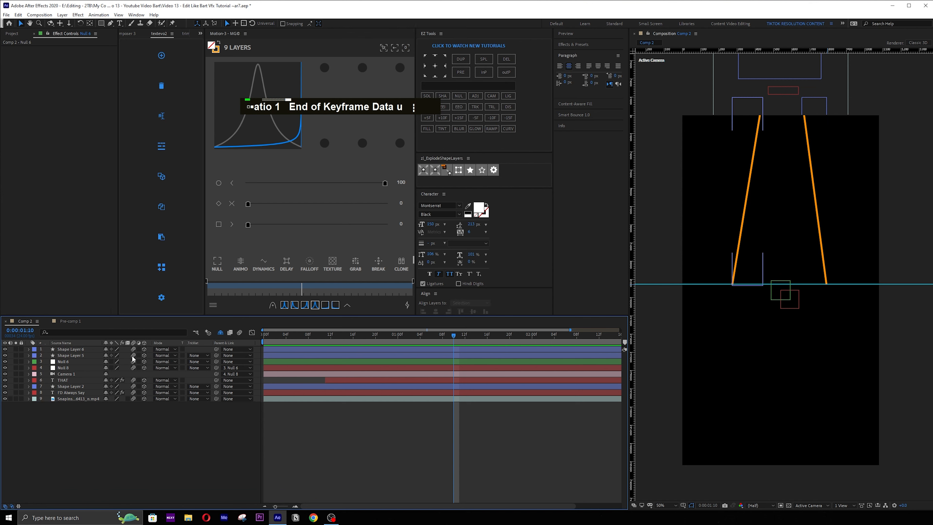
double_click(469, 350)
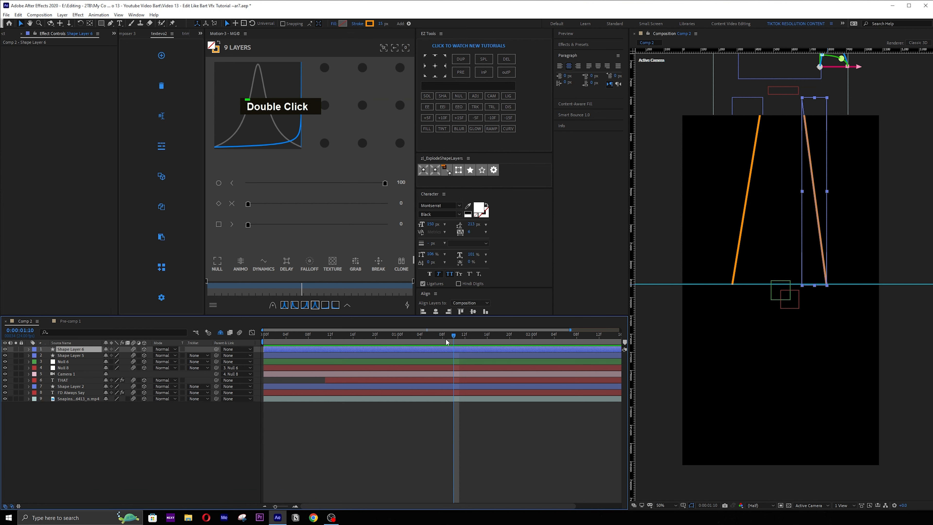
left_click_drag(446, 338, 476, 325)
left_click(506, 418)
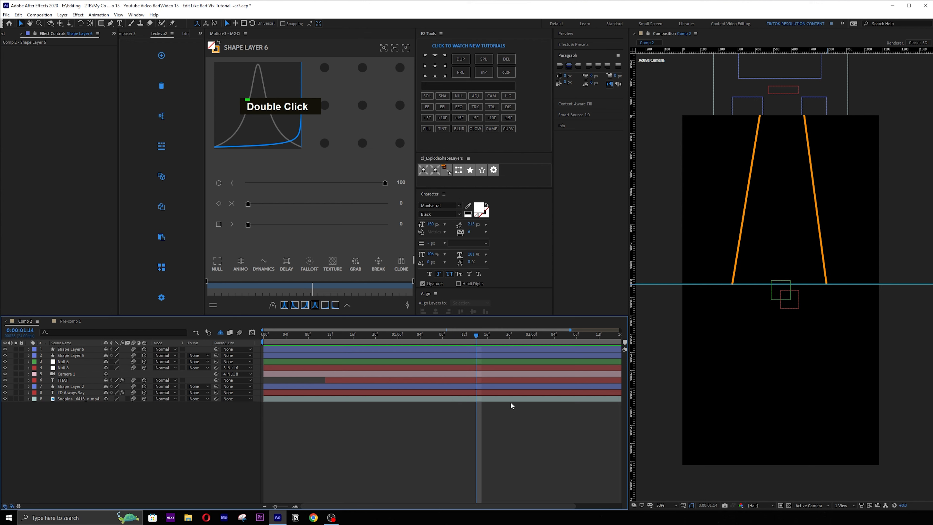
left_click_drag(476, 335, 444, 336)
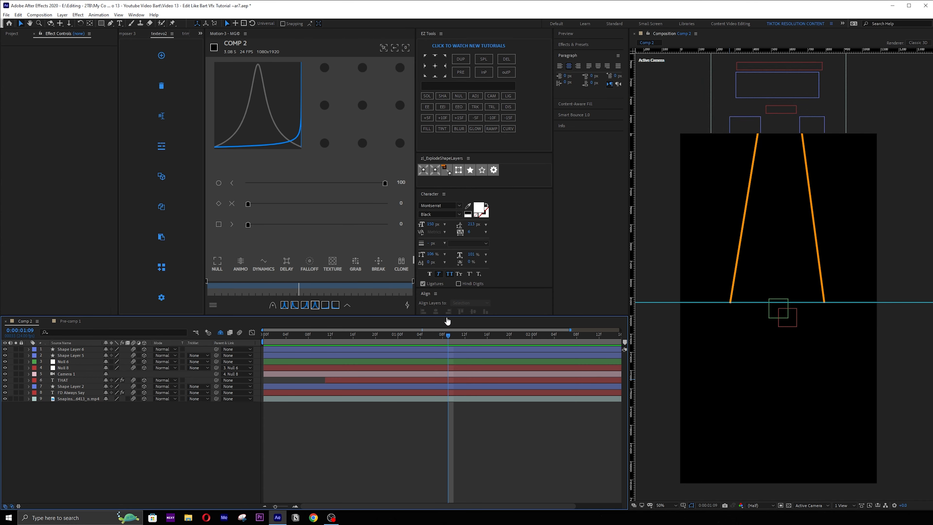
- At 1:13, add the two-line text "consistency is" below the orange lines, centre its anchor point and tighten its leading
left_click_drag(447, 322, 471, 319)
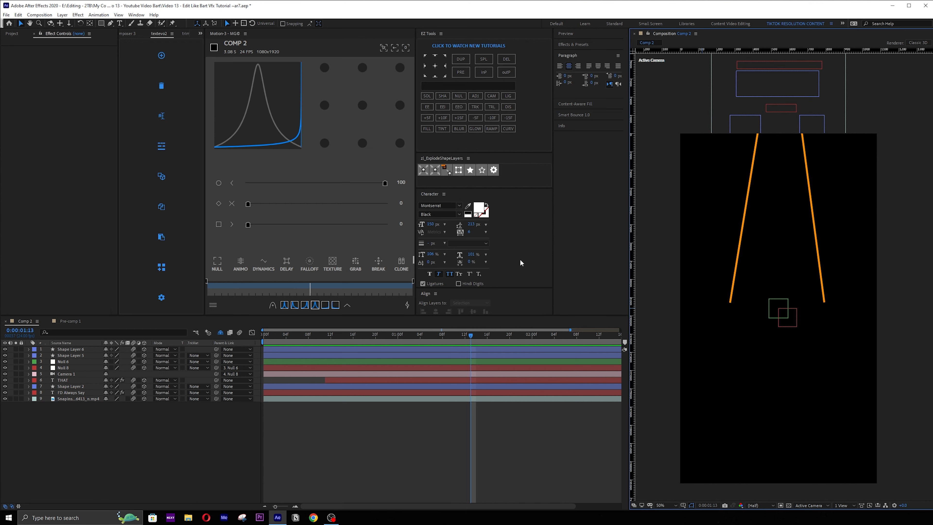
key("ctrl+t")
left_click(734, 331)
type("c")
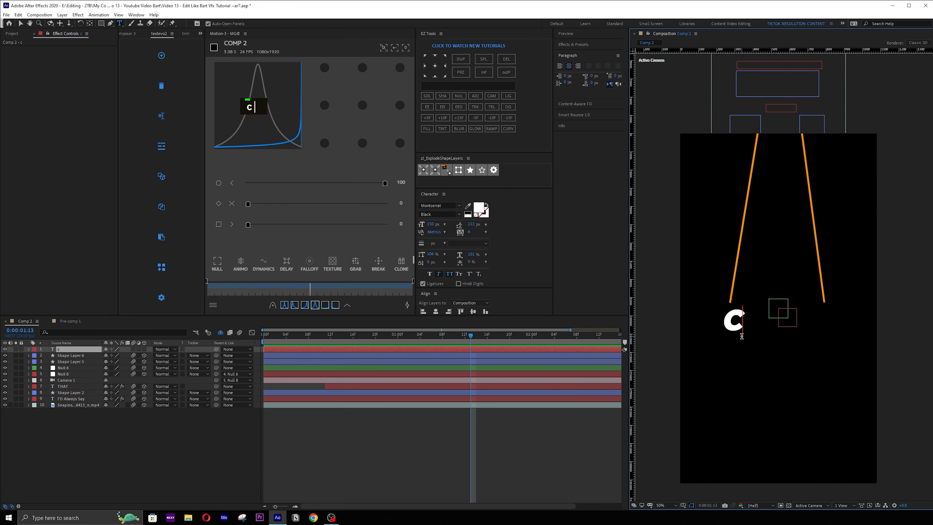
type("onsi")
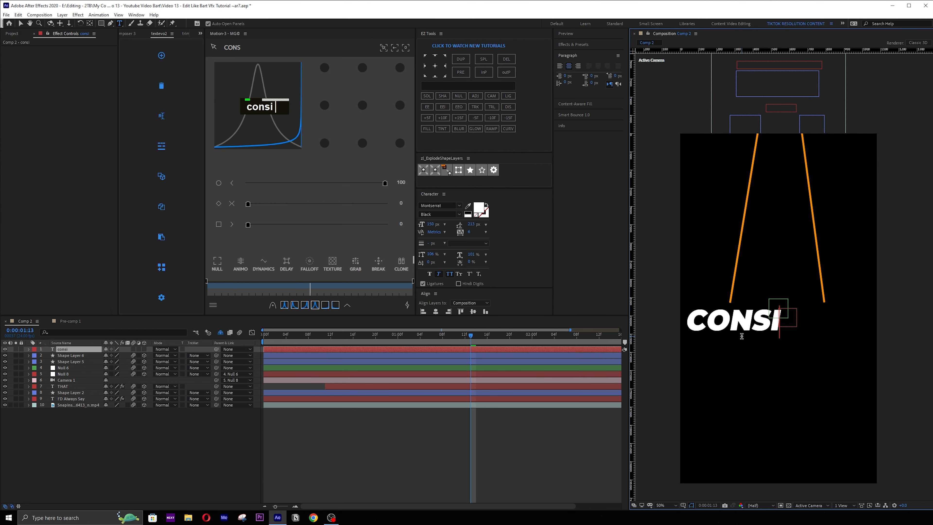
type("stency")
key("Return")
type("is")
key("ctrl+Return")
key("ctrl+alt+Home")
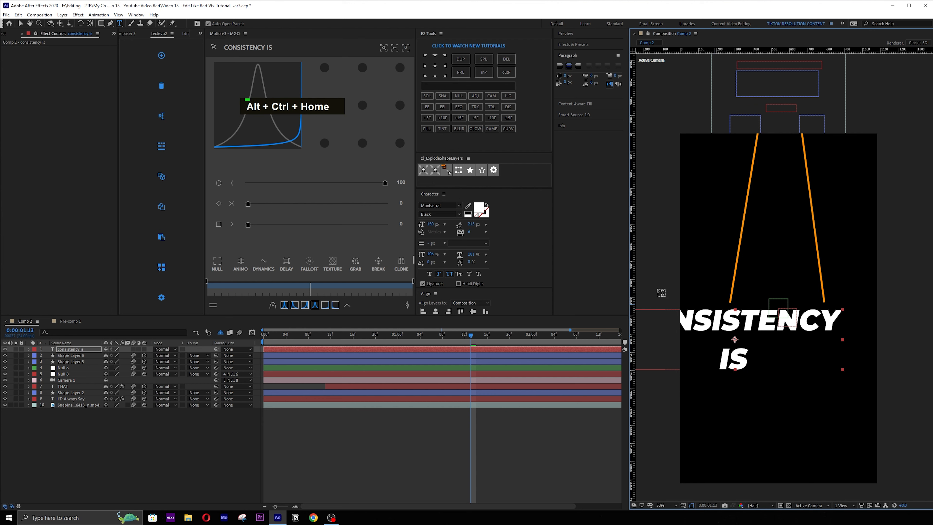
left_click_drag(477, 224, 457, 231)
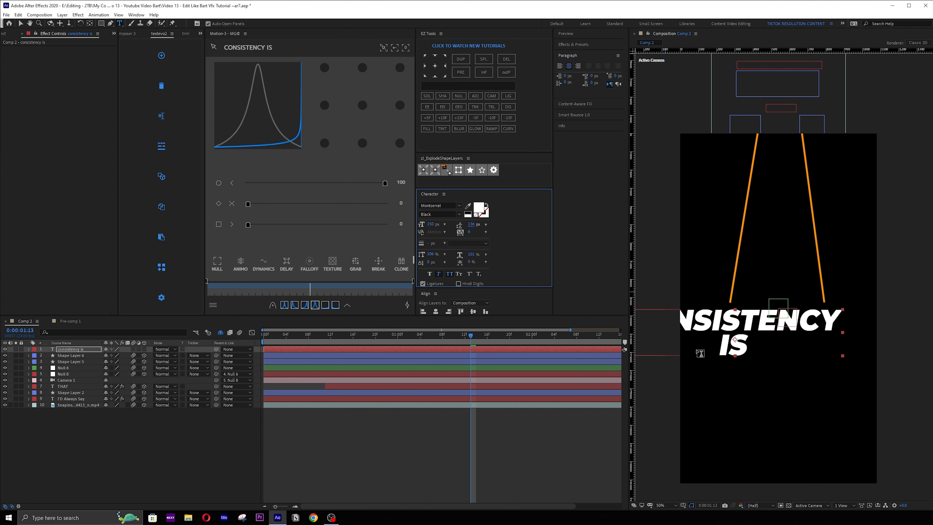
- At 1:19, make the "consistency is" text layer 3D, recentre its anchor point and centre the layer in the frame
left_click_drag(482, 342, 499, 338)
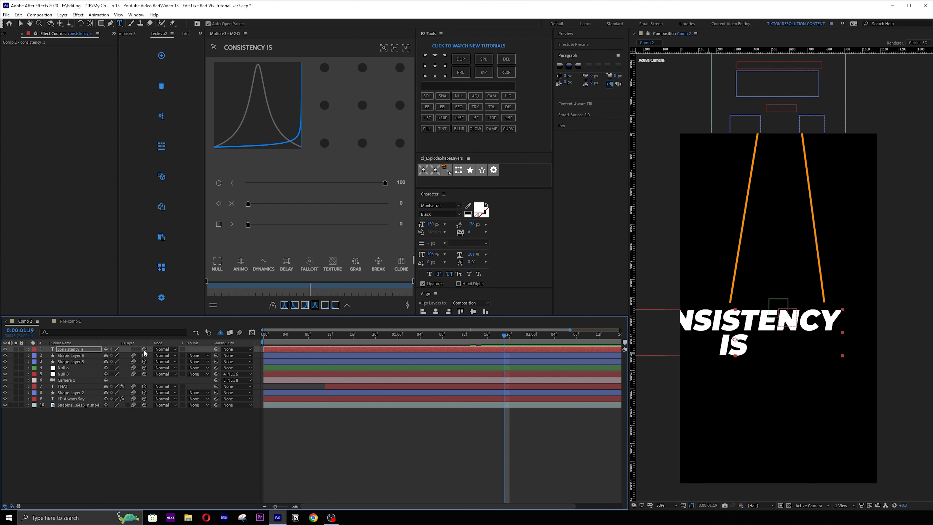
left_click(144, 349)
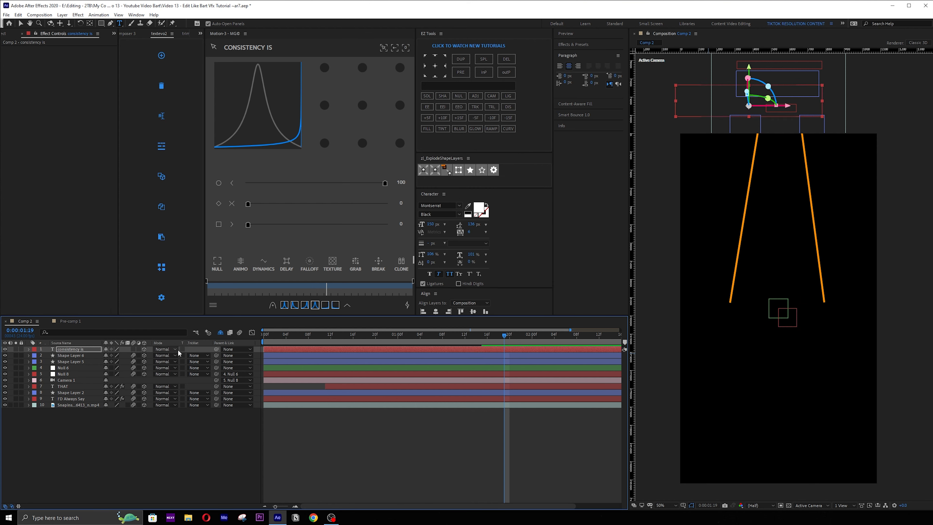
key("ctrl")
key("ctrl+alt+Home")
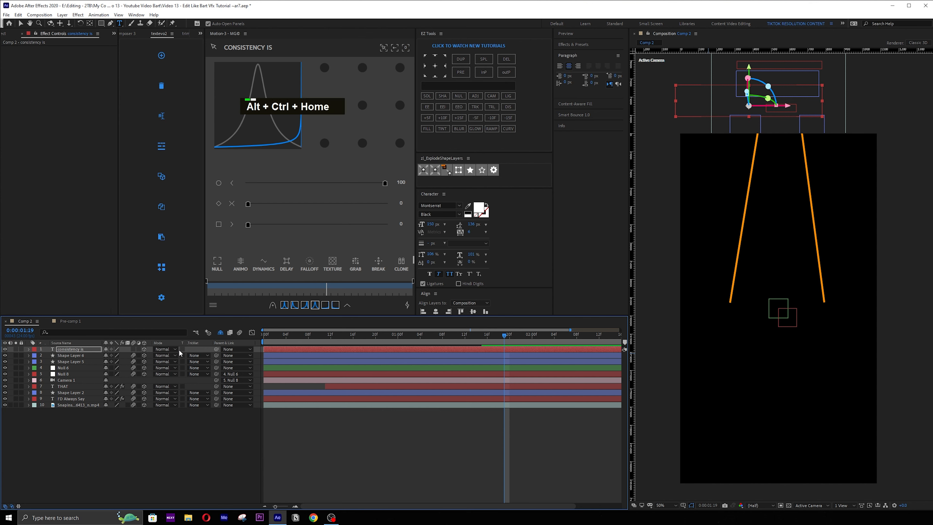
key("ctrl+Home")
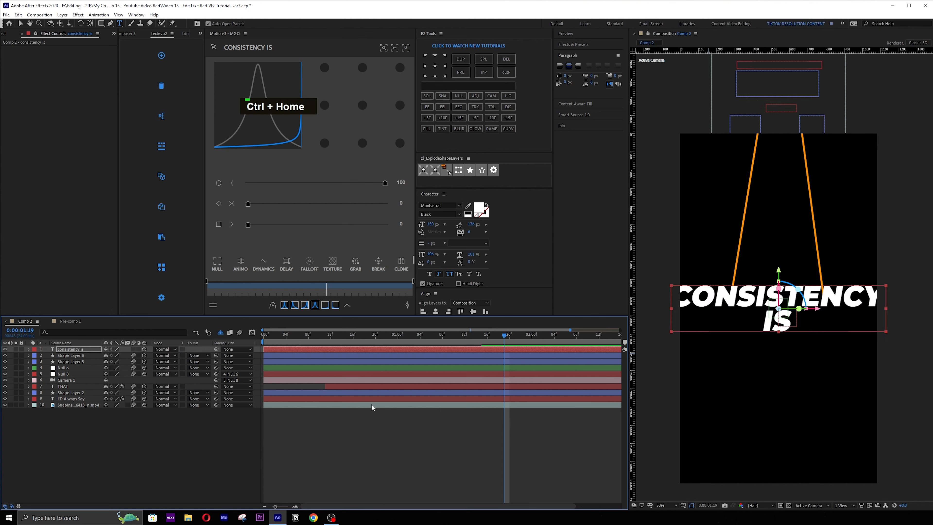
- Scale the "consistency is" text layer down uniformly to about 56% so it fits inside the frame beneath the orange lines
left_click(457, 348)
key("p")
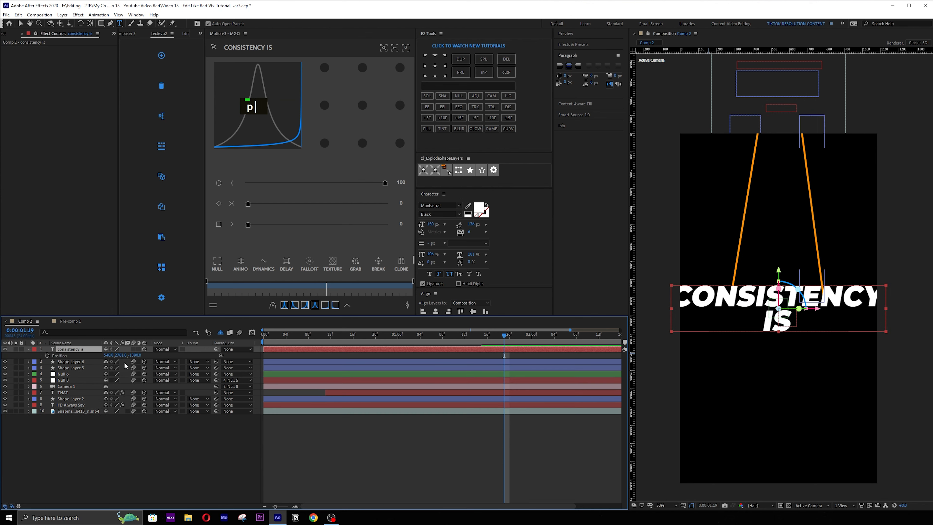
key("v")
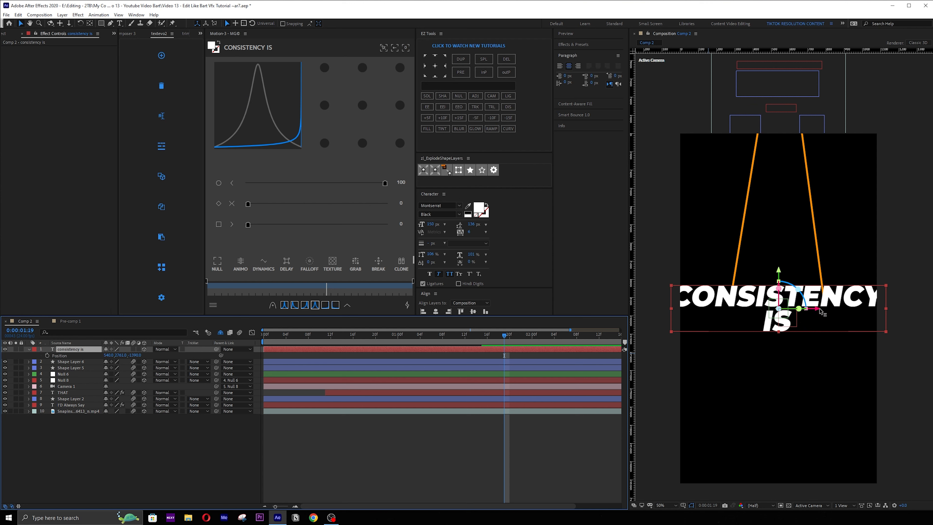
left_click(822, 234)
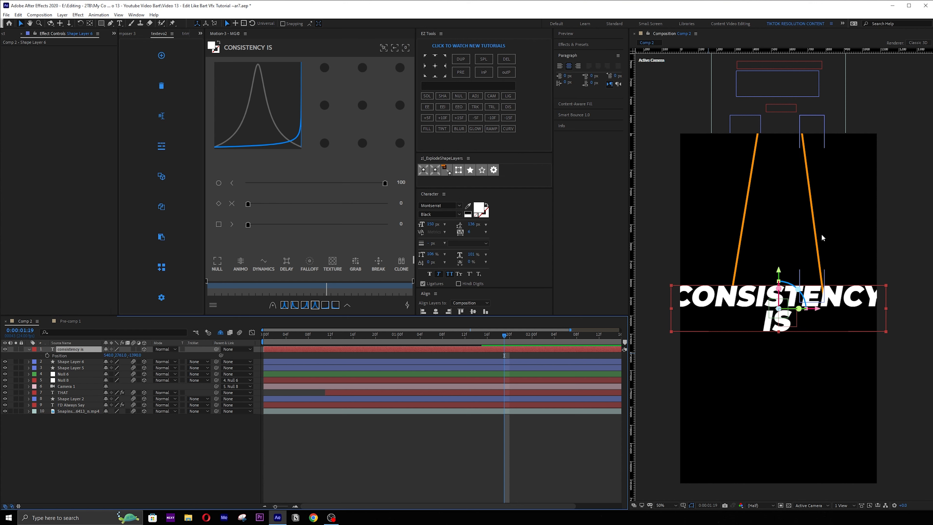
left_click(764, 301)
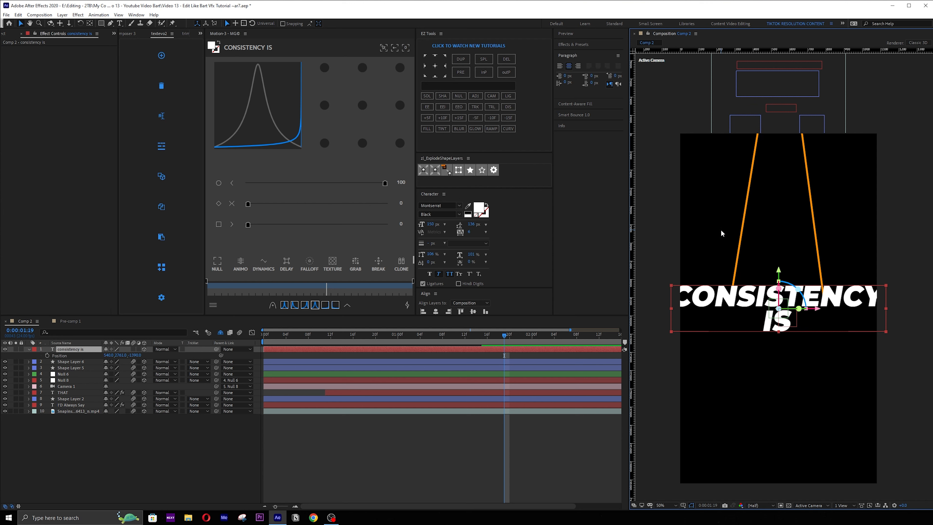
key("s")
left_click_drag(120, 355, 114, 356)
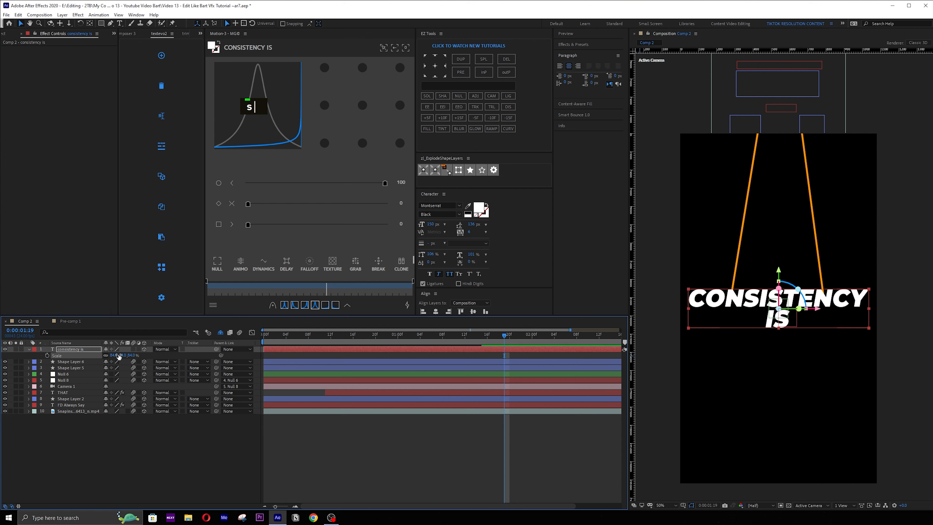
left_click(125, 358)
left_click_drag(121, 358, 121, 357)
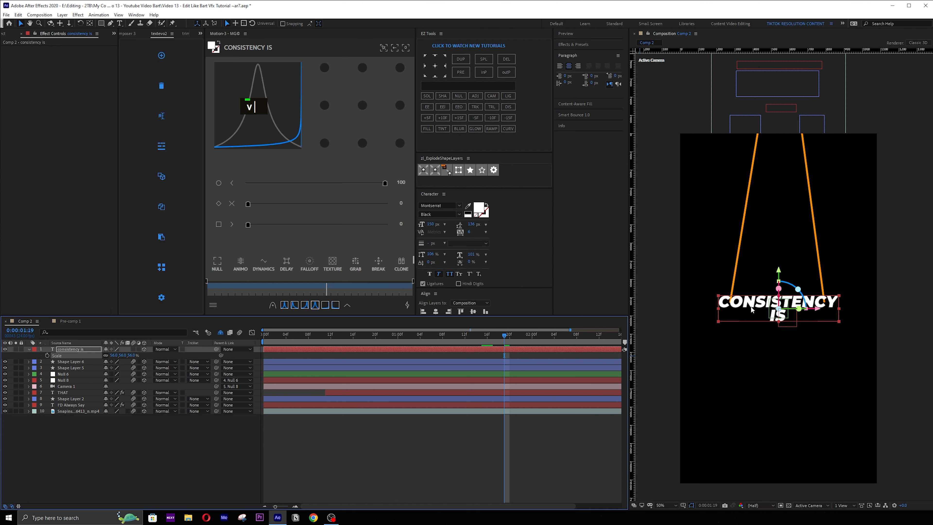
- Preview the animation from 0:18, and trim the start of the "consistency is" layer to 1:00
left_click_drag(513, 341, 365, 345)
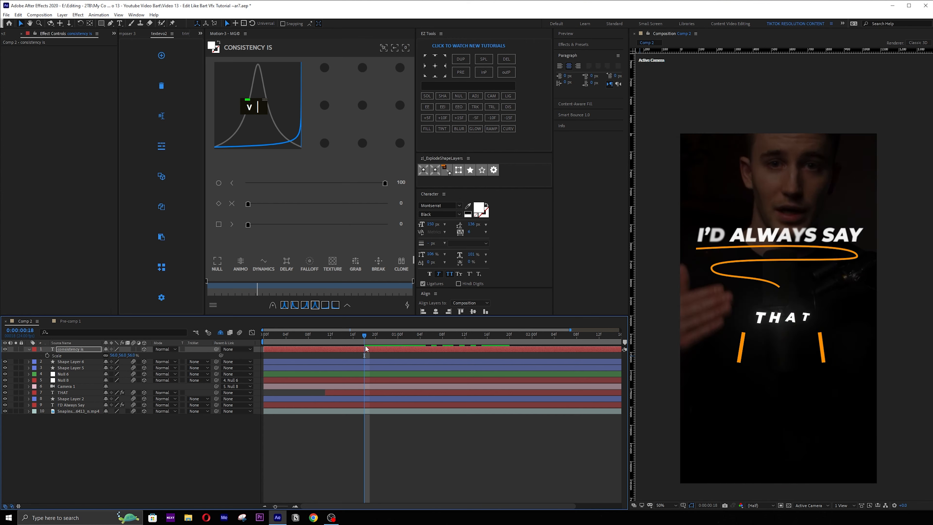
key("space")
key("space")
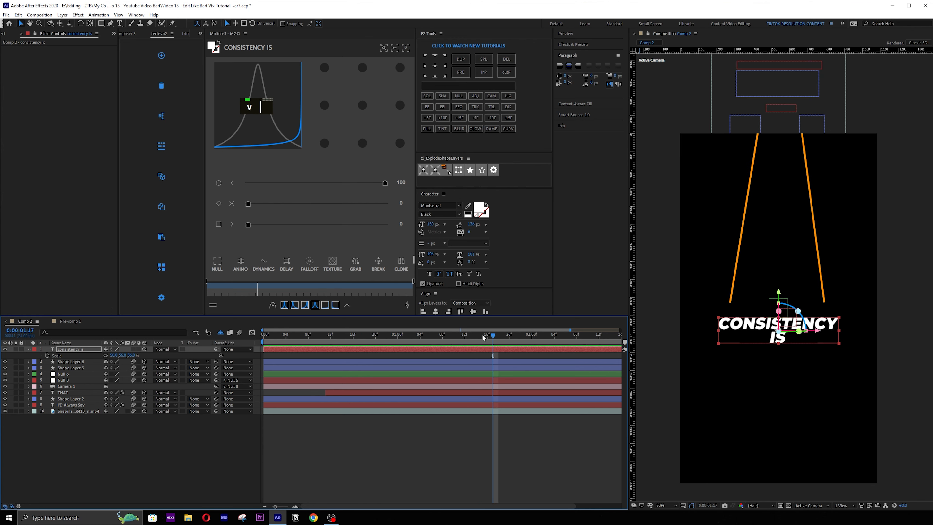
left_click_drag(481, 334, 397, 355)
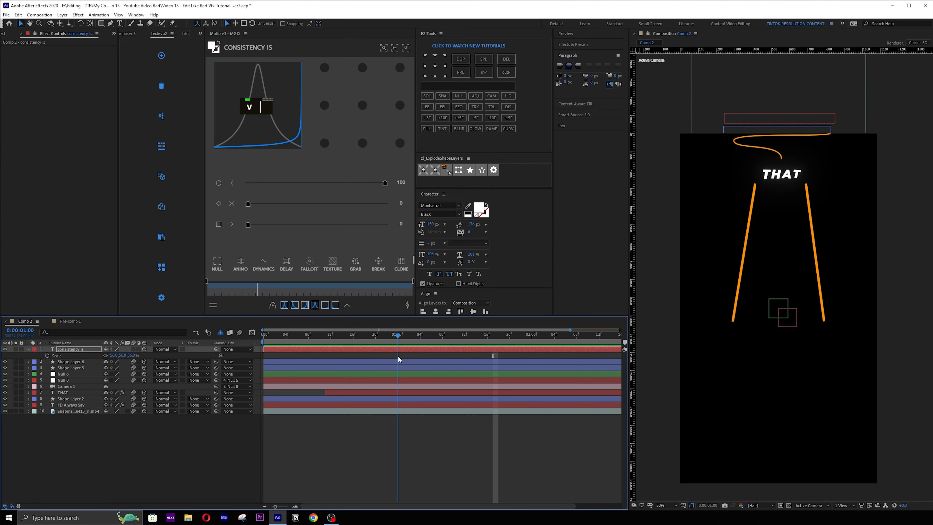
key("alt+bracketleft")
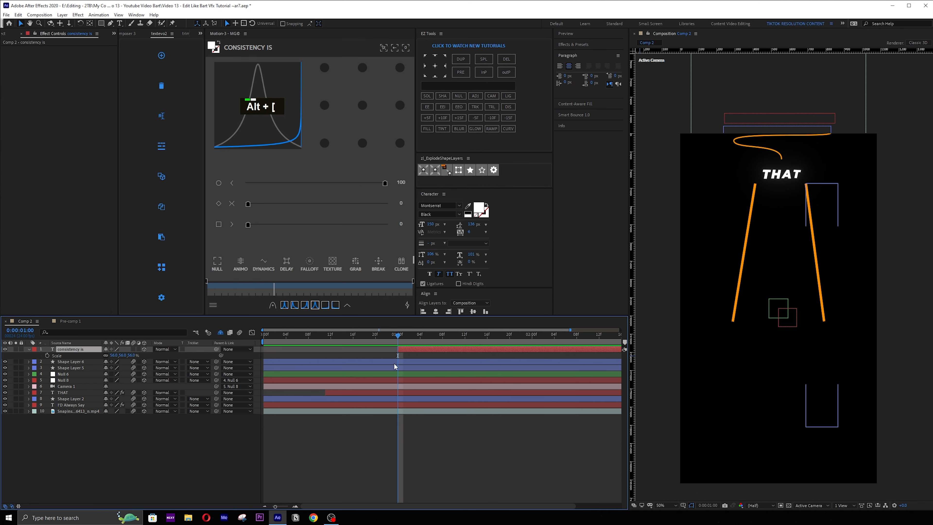
- At 1:09, add a TextEvo animation to the "consistency is" layer and set its Transform Position Y to 451
left_click_drag(398, 336, 448, 331)
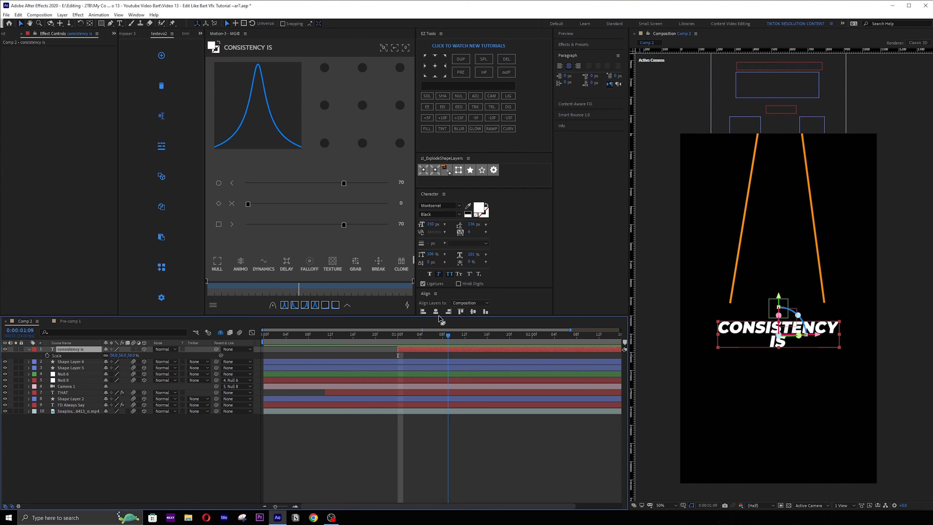
left_click(162, 56)
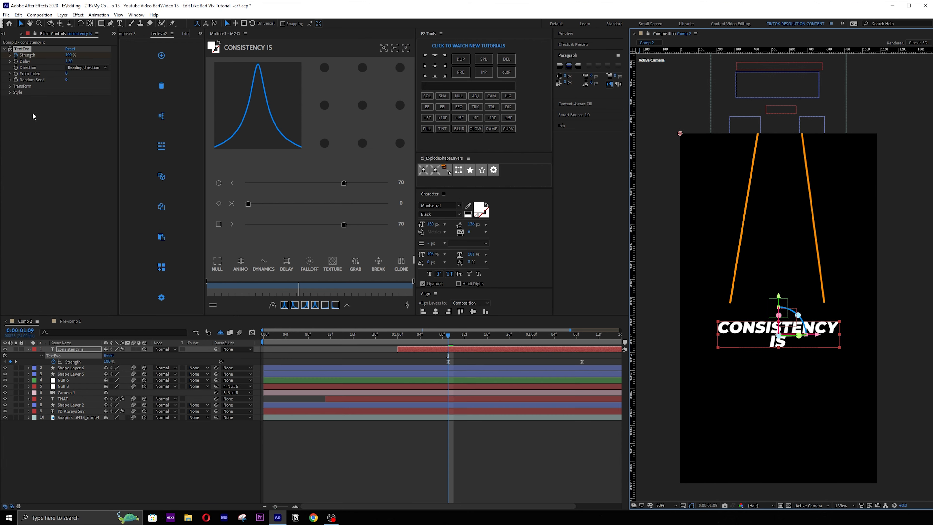
left_click(11, 86)
left_click(17, 99)
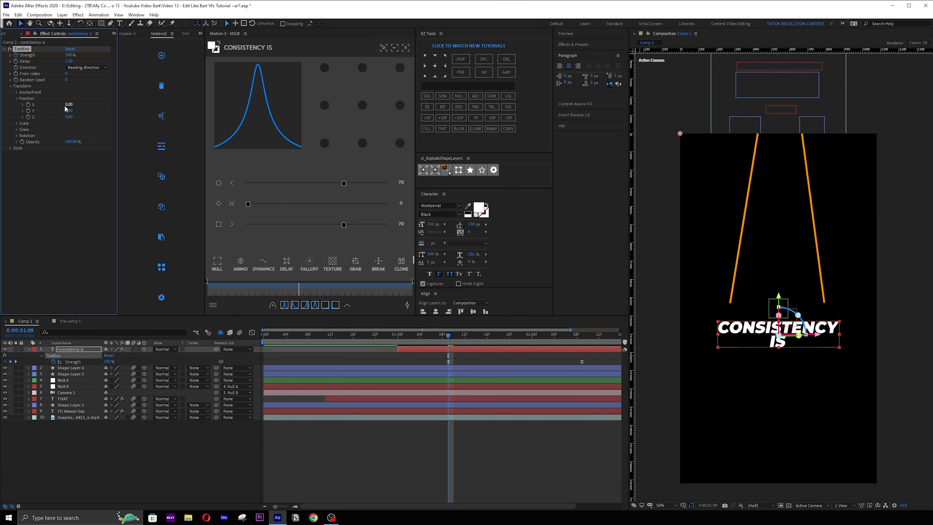
left_click_drag(92, 112, 230, 108)
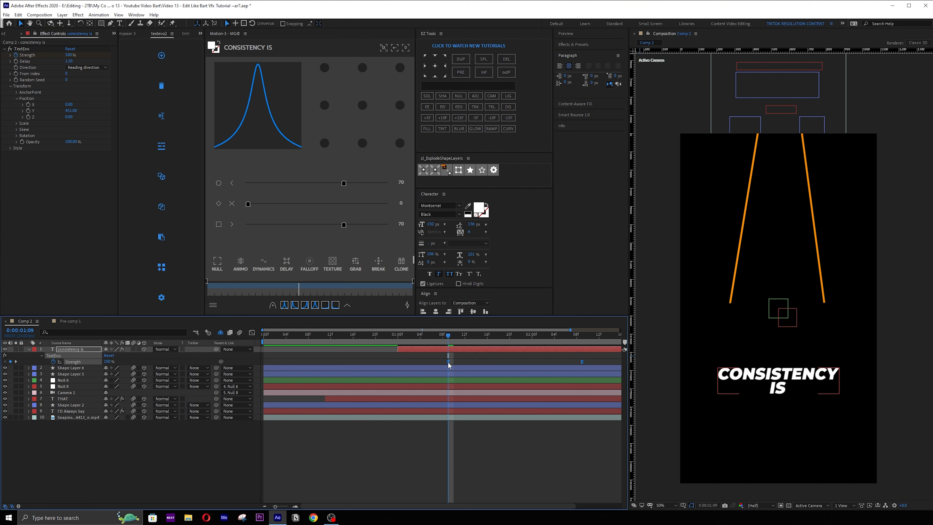
- Shift both TextEvo Strength keyframes earlier so the first sits at 1:00, and preview the text animation
left_click_drag(453, 362, 404, 362)
key("space")
key("space")
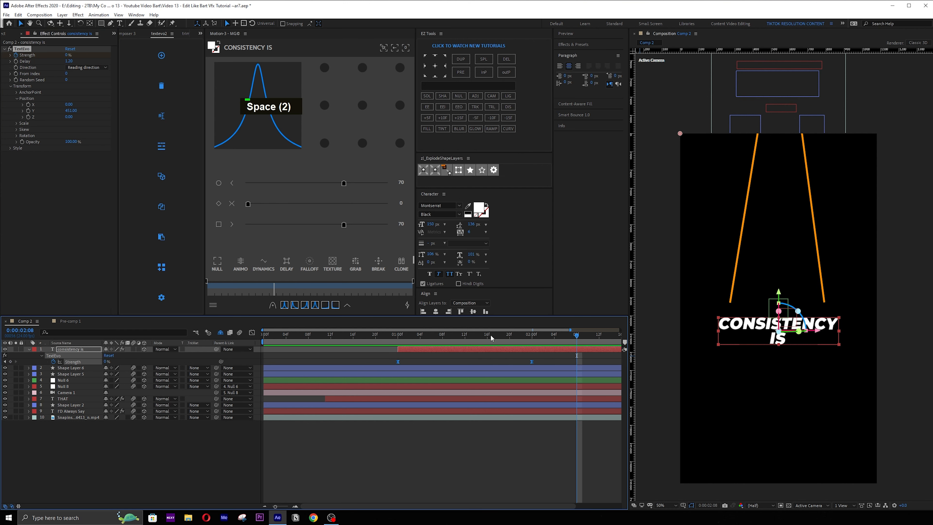
- Set the TextEvo Delay to 0.3, enable motion blur on the "consistency is" layer, and preview from the beginning
left_click(69, 61)
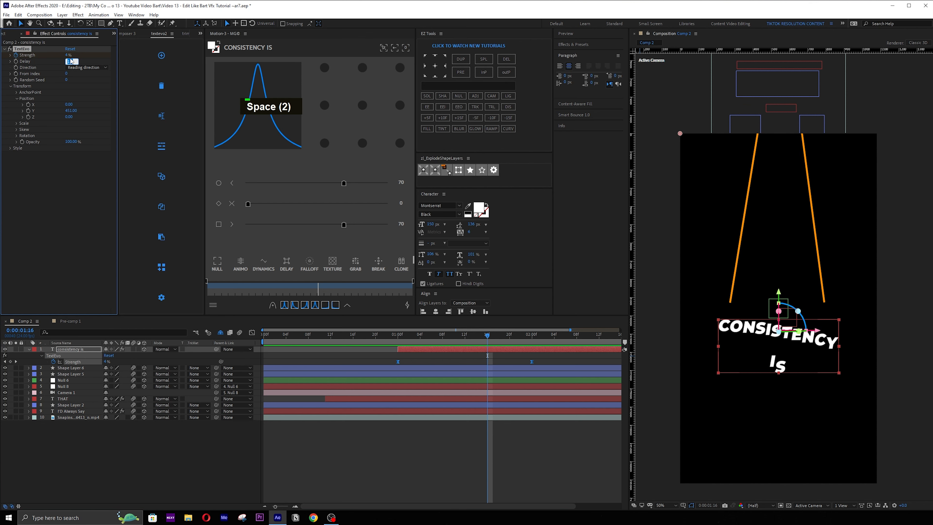
type("0.3")
key("Return")
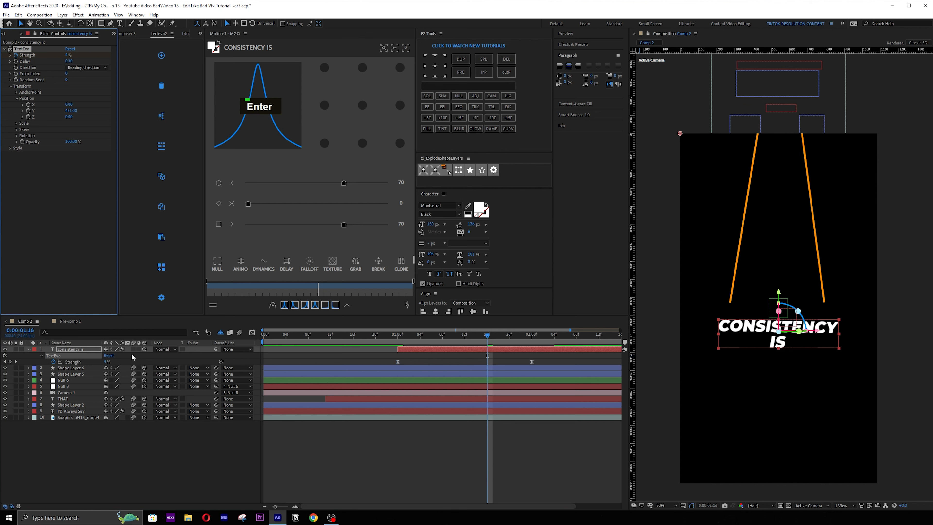
left_click(133, 349)
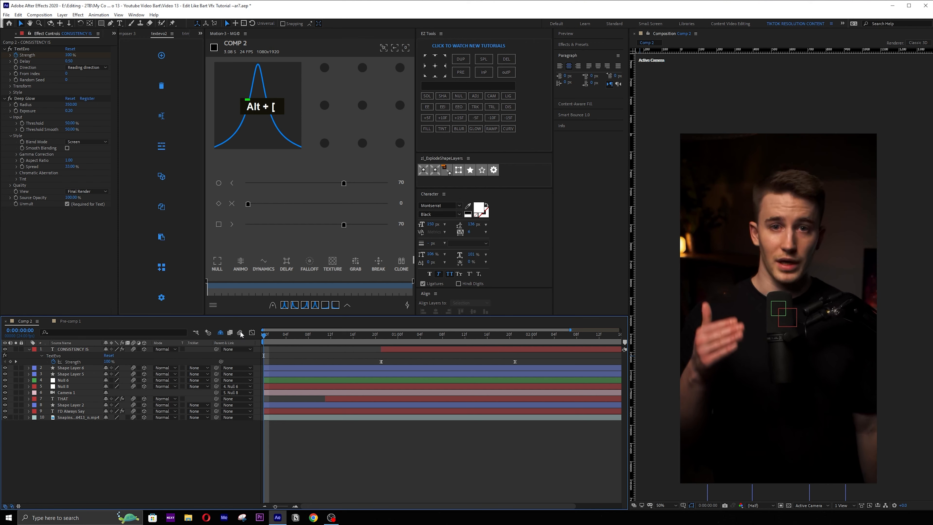
key("space")
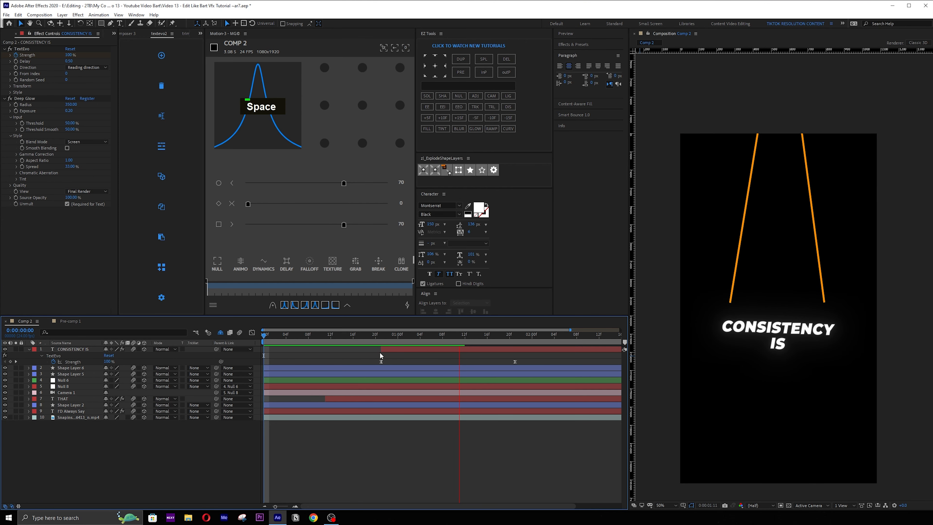
- At 1:15, remove Deep Glow from the CONSISTENCY IS layer and duplicate the layer without it
left_click_drag(385, 340, 482, 334)
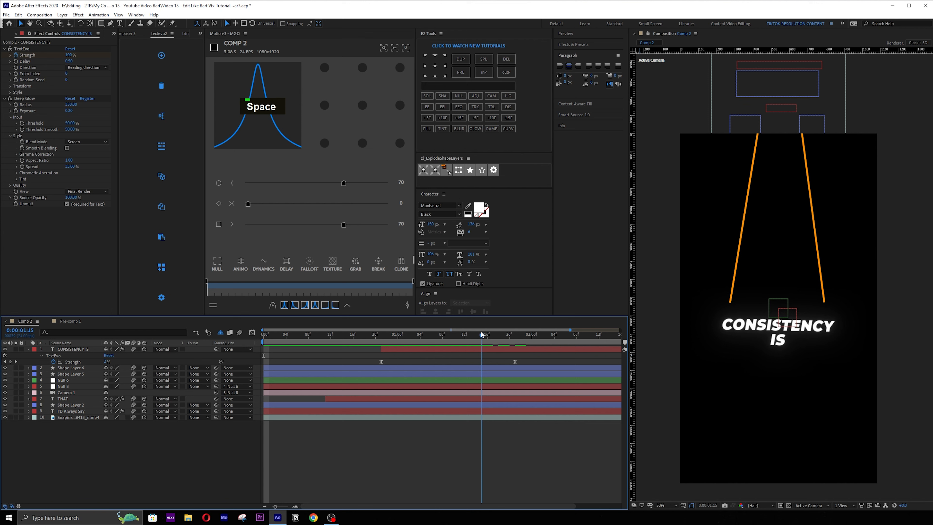
left_click(496, 347)
key("ctrl+d")
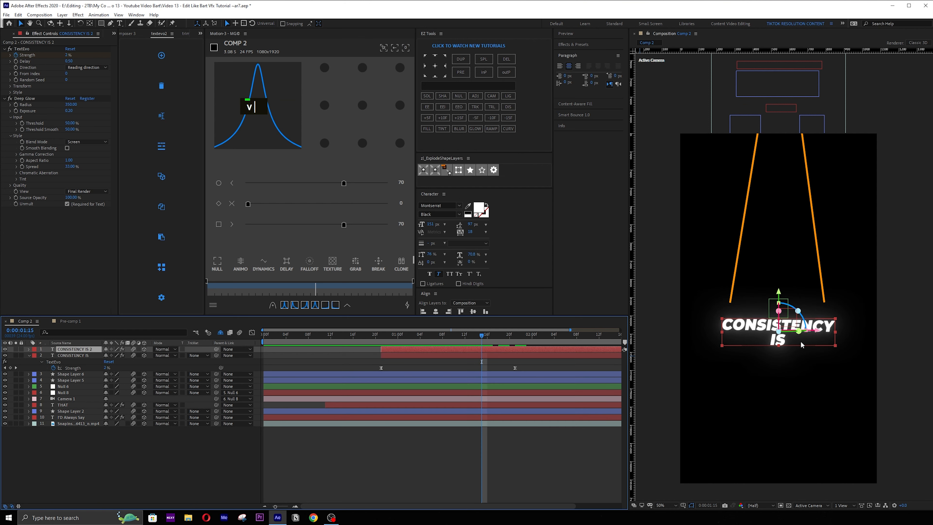
left_click(29, 99)
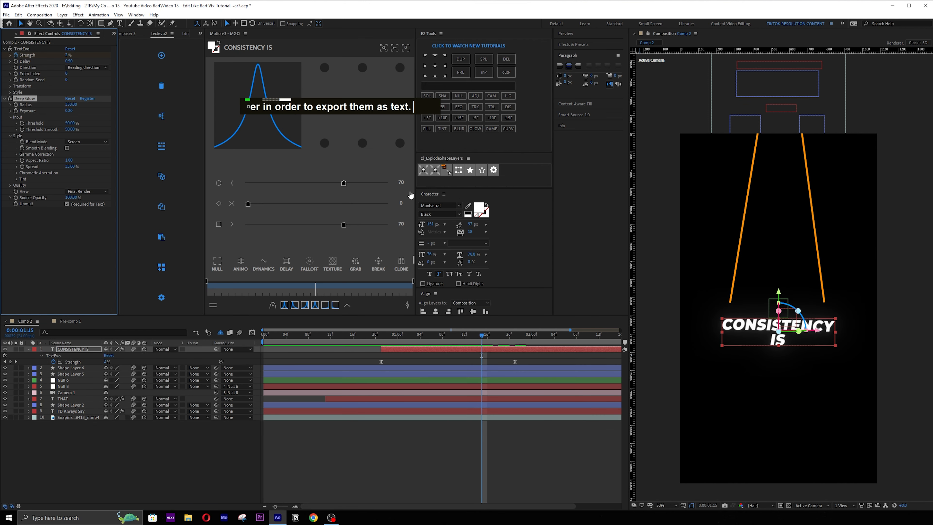
key("Delete")
key("ctrl+d")
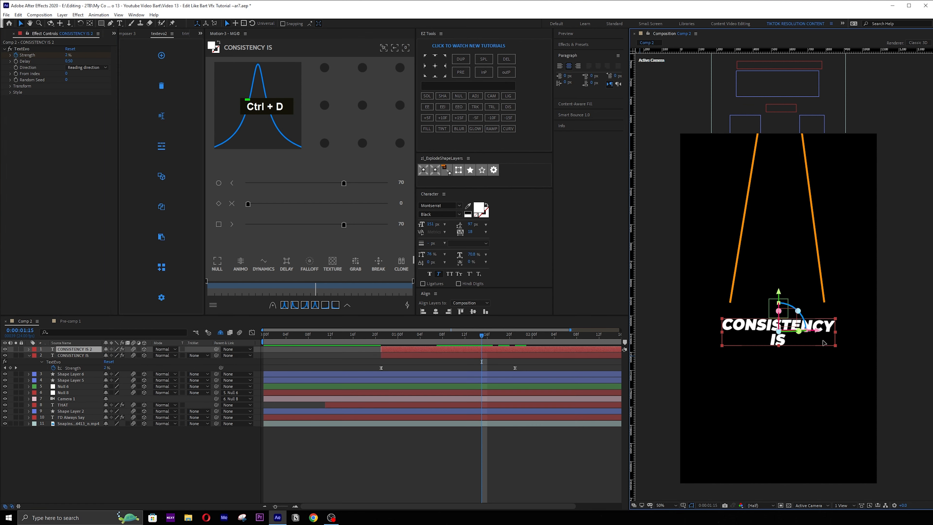
- Move the duplicated text layer just below CONSISTENCY IS and replace its text with "KING"
left_click_drag(758, 337, 758, 373)
double_click(754, 369)
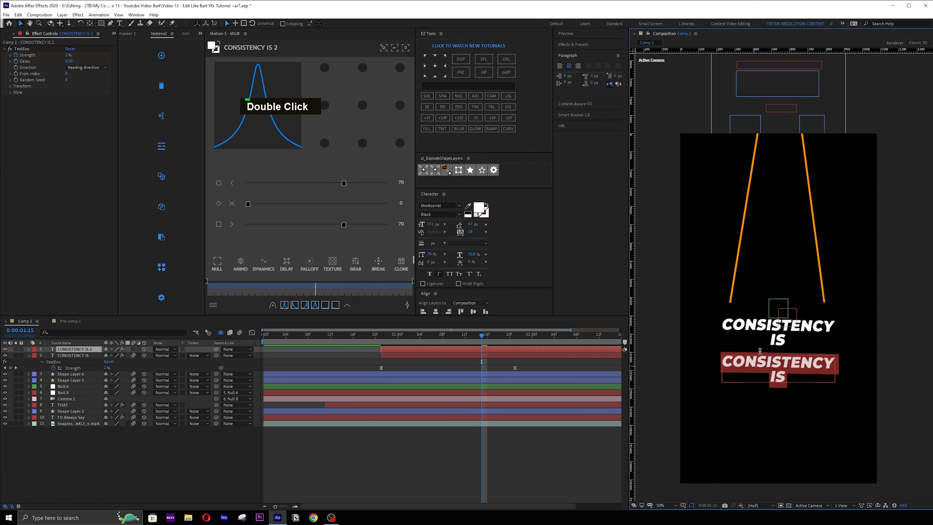
type("KING")
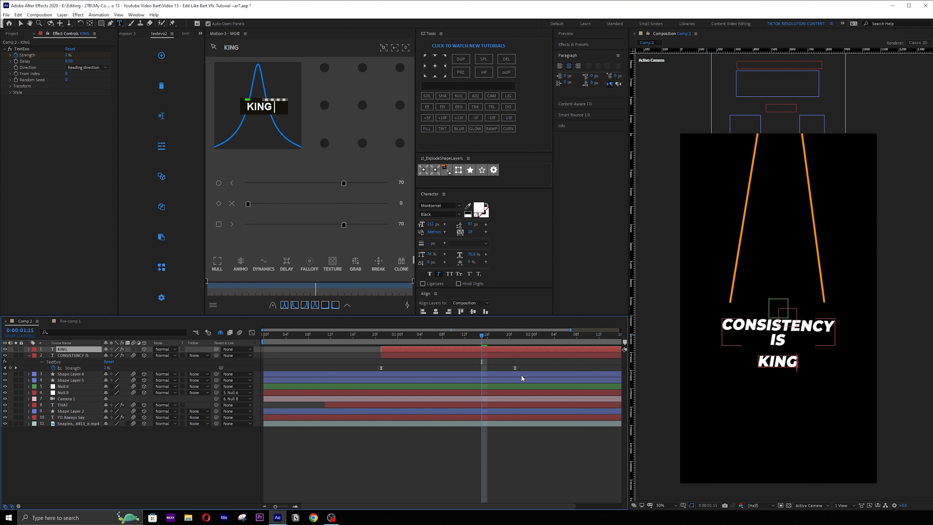
left_click(486, 342)
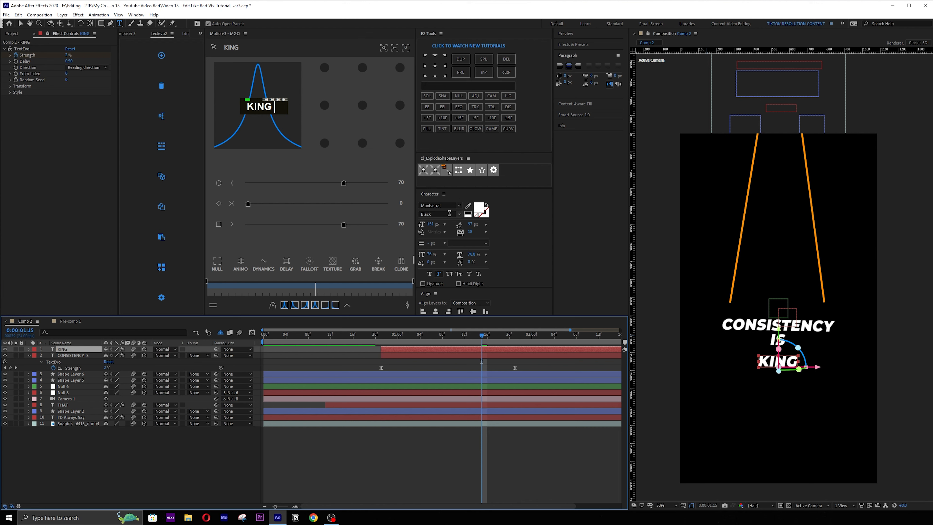
- Scale the KING text layer up uniformly to about 154% and set its Montserrat font style to Thin
key("s")
left_click_drag(133, 357, 162, 356)
left_click_drag(162, 356, 164, 356)
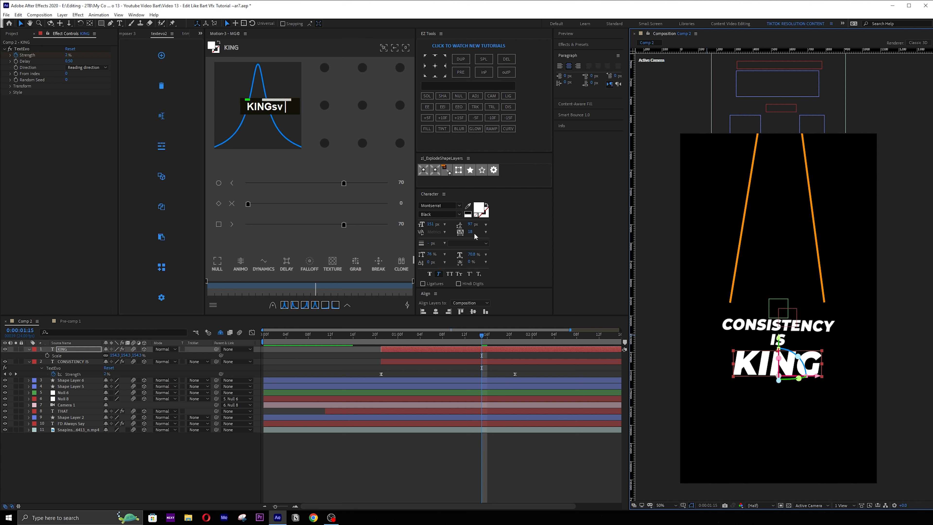
left_click(459, 215)
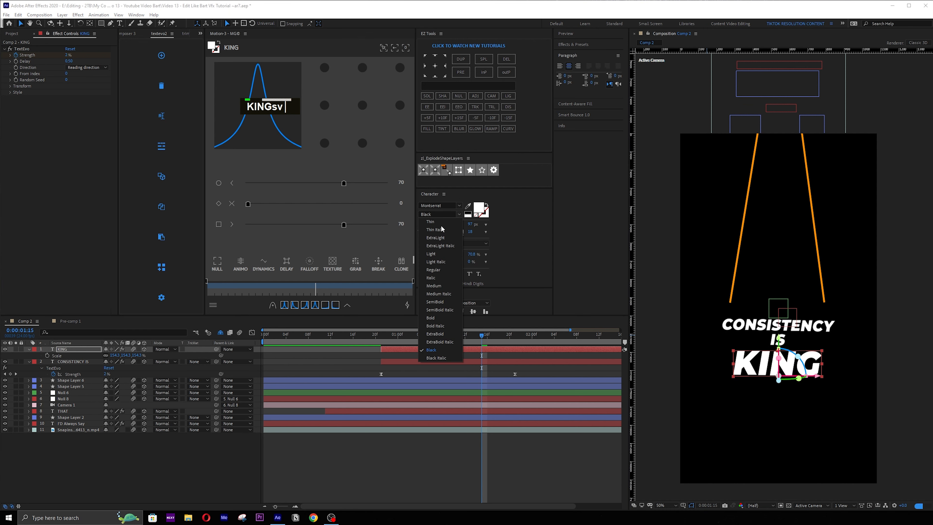
left_click(437, 222)
- Copy the stroke colour of Shape Layer 6 and apply it, FF9000, as the fill colour of the KING text
left_click(510, 335)
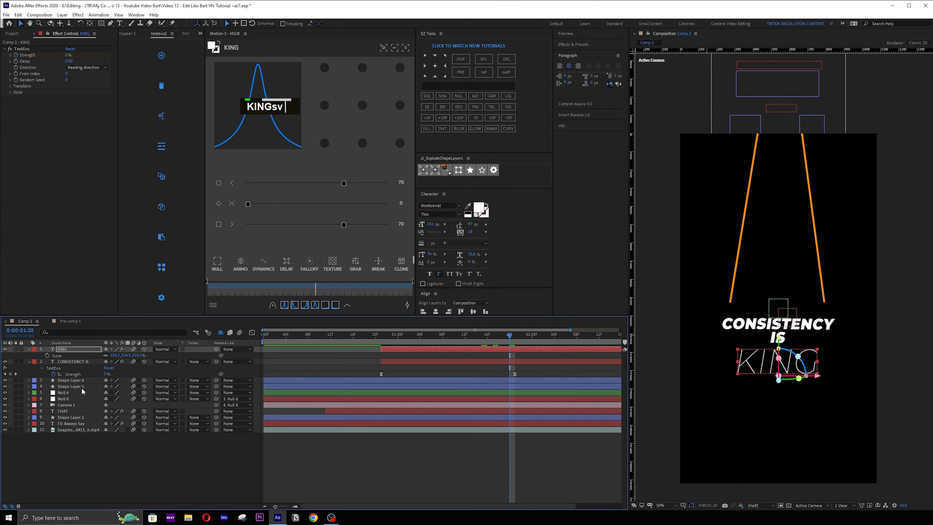
left_click(70, 380)
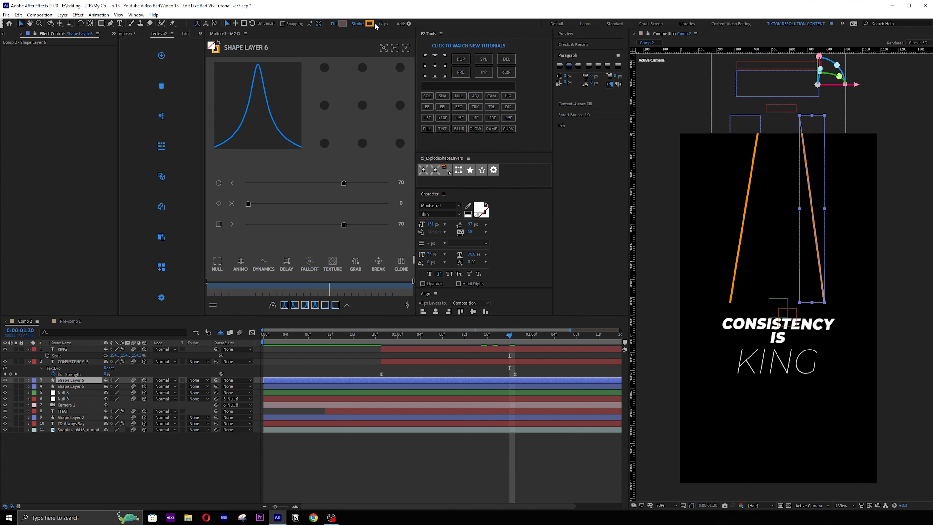
double_click(369, 23)
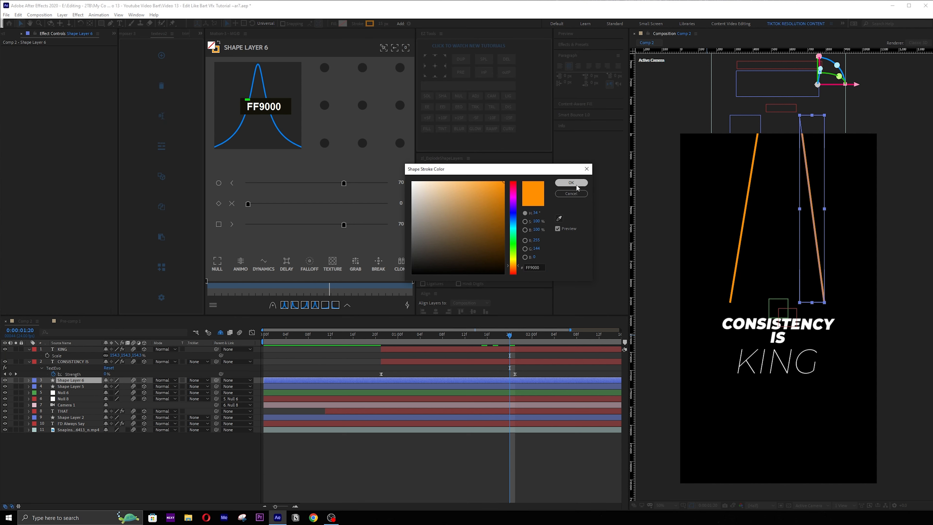
left_click(571, 183)
left_click(82, 348)
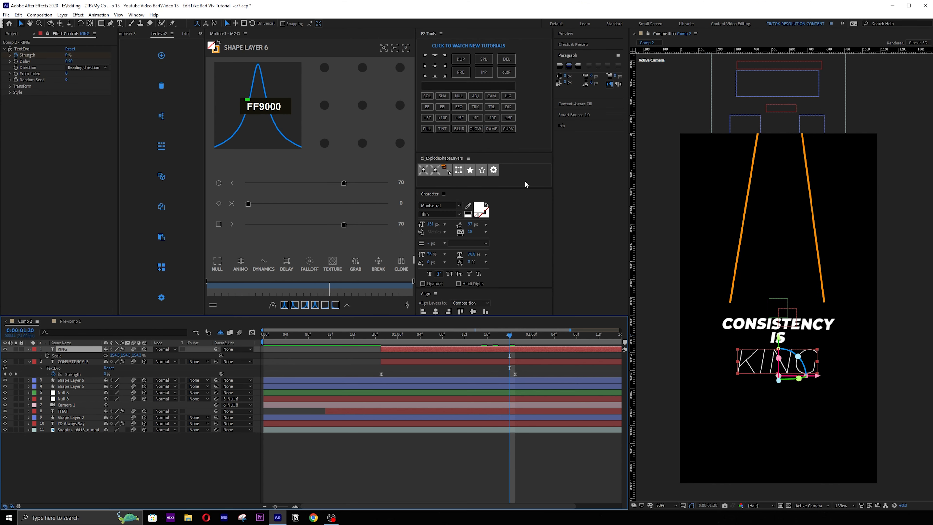
left_click(480, 209)
type("FF9000")
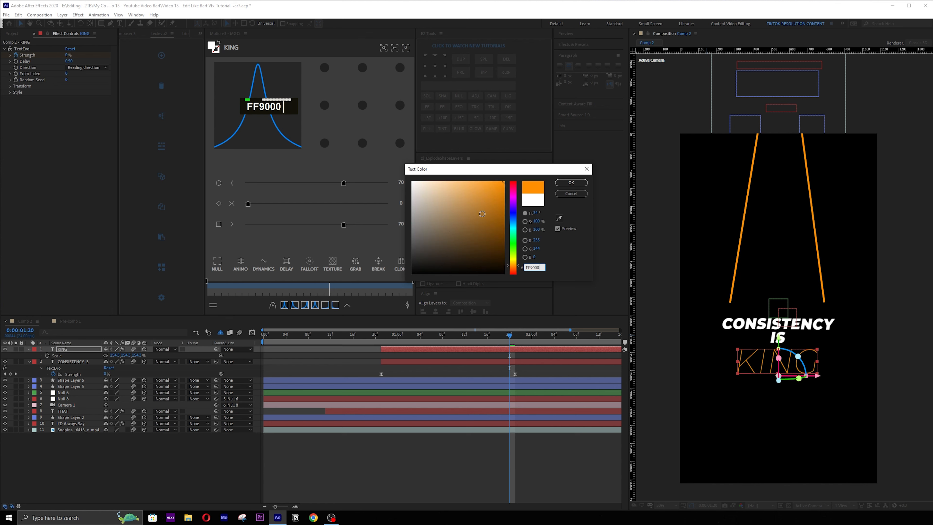
left_click(571, 182)
- Change the KING text's Montserrat font style to Light and deselect the layer
left_click(457, 215)
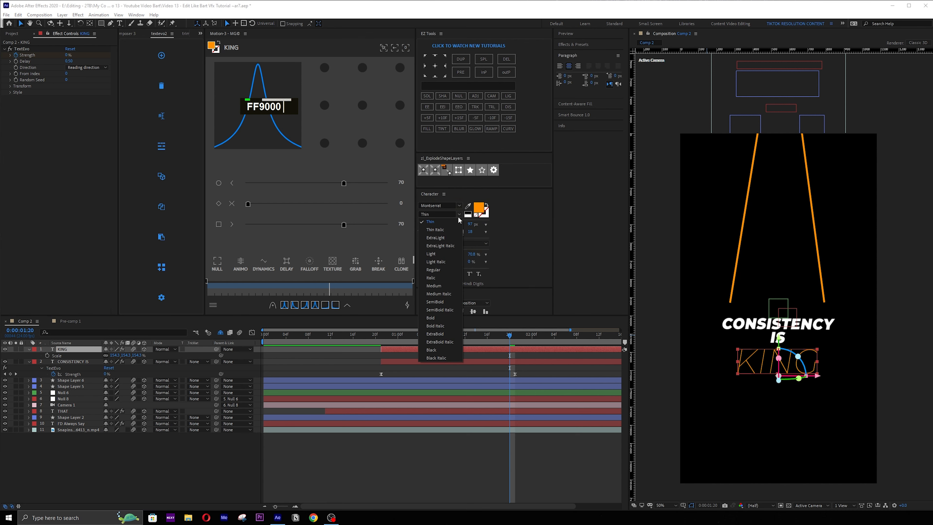
left_click(439, 253)
left_click(531, 441)
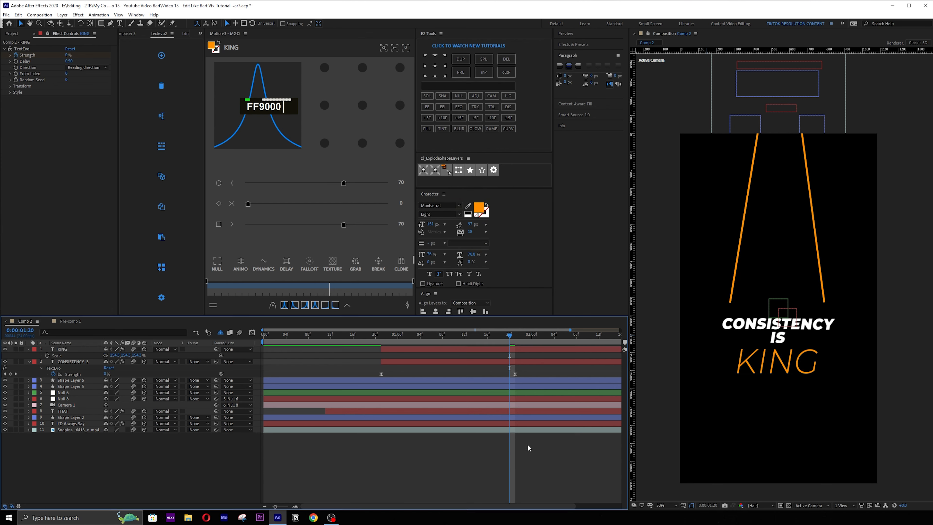
- Replace the KING layer's copied text animation with a fresh TextEvo effect at 0:00:01:09 and start the layer there
key("ctrl+s")
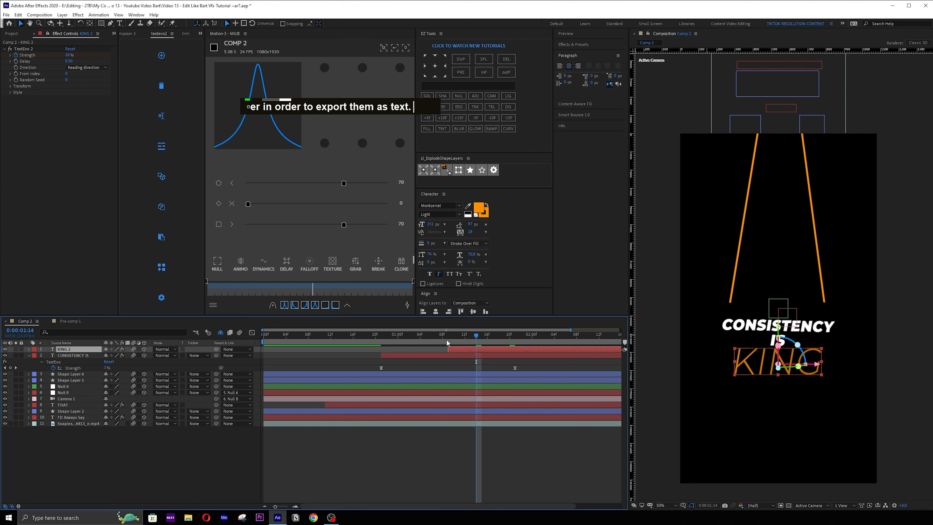
left_click(446, 340)
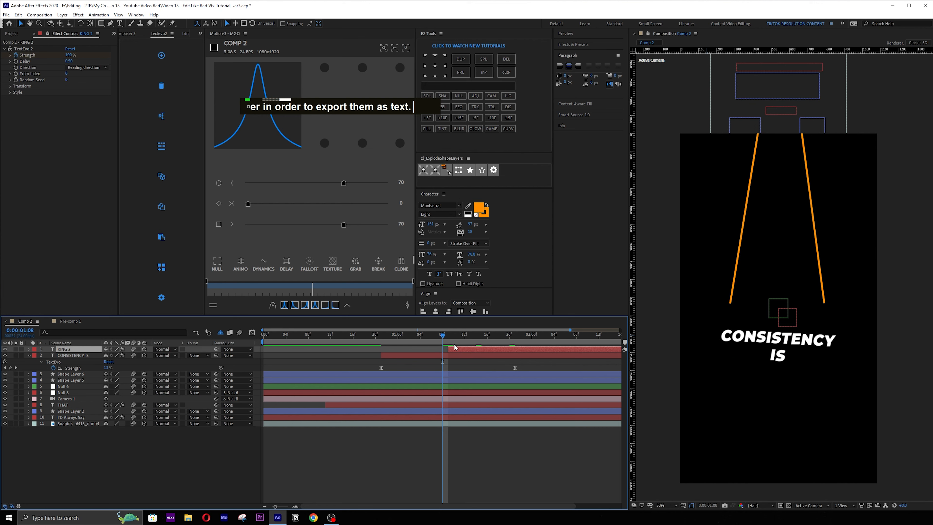
left_click_drag(453, 343, 463, 325)
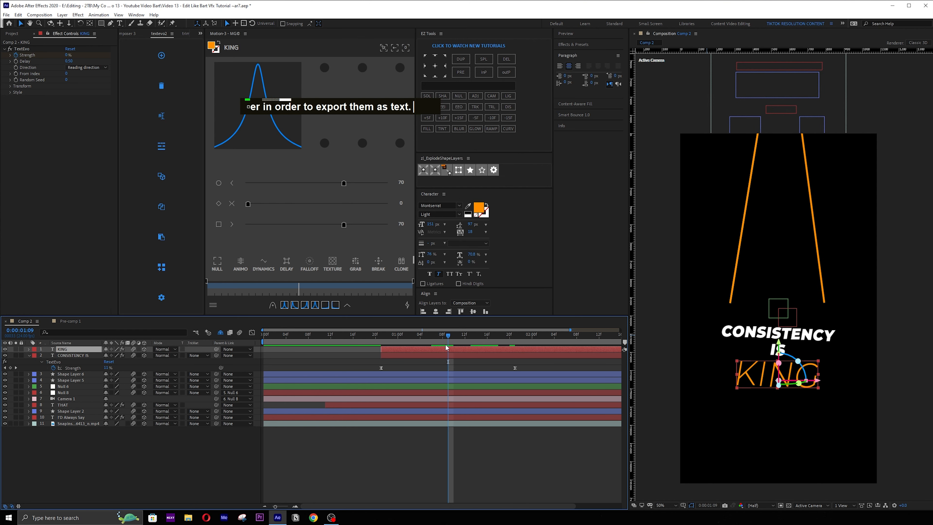
left_click_drag(473, 346, 521, 339)
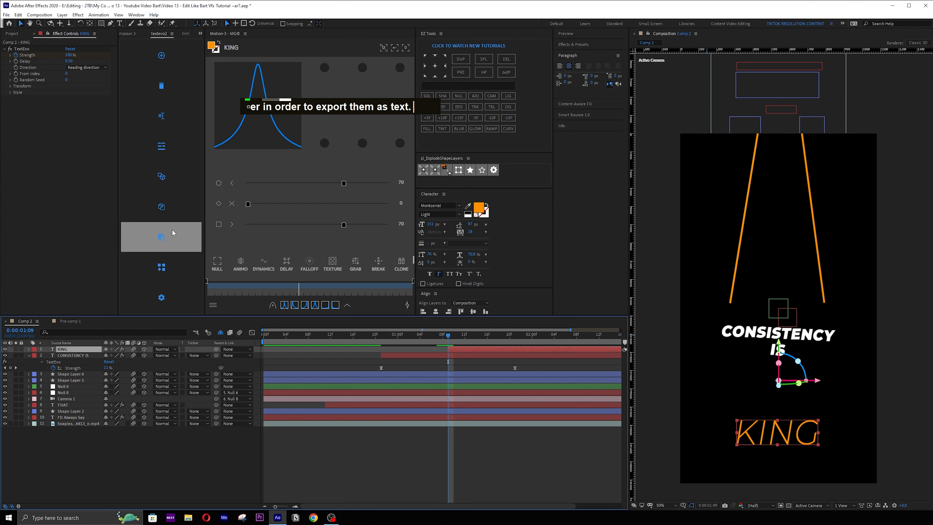
left_click(164, 158)
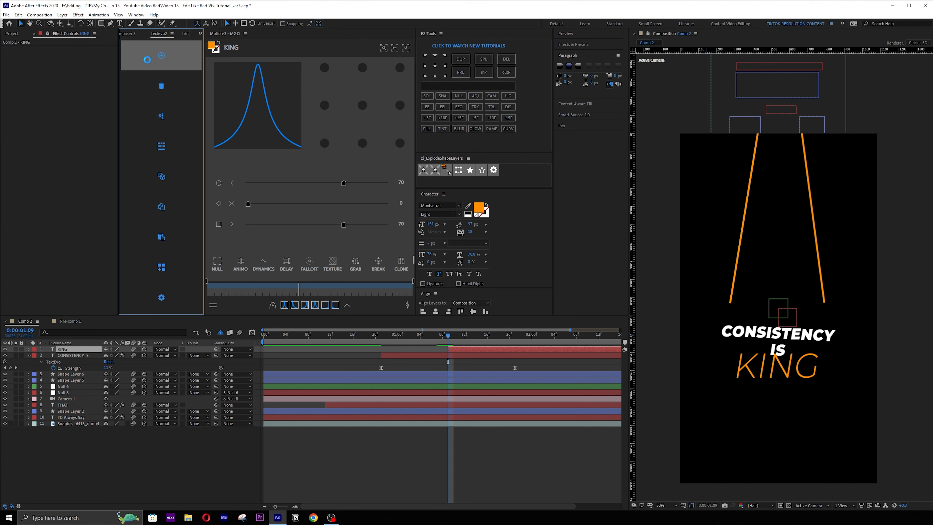
key("ctrl+z")
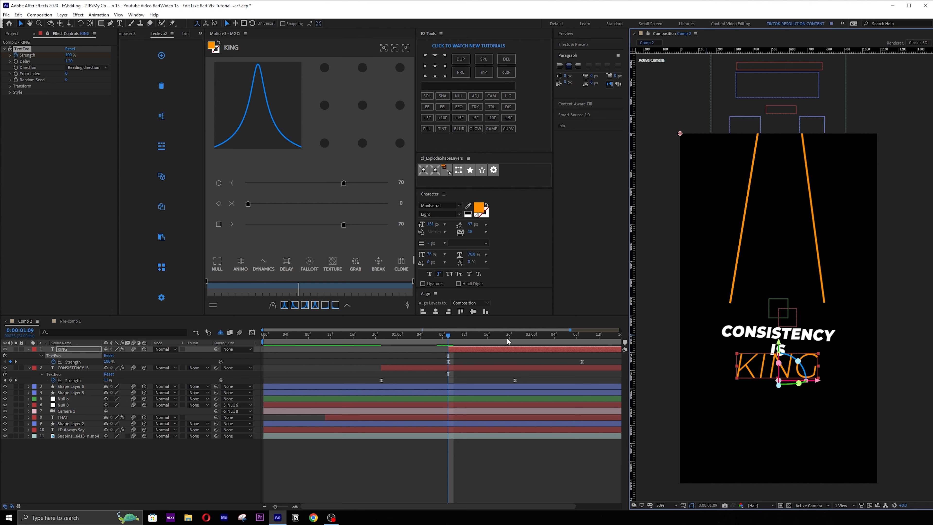
- Set the Transform Opacity of the KING layer's TextEvo effect to 0%
left_click_drag(509, 335, 460, 335)
left_click(449, 341)
left_click(461, 349)
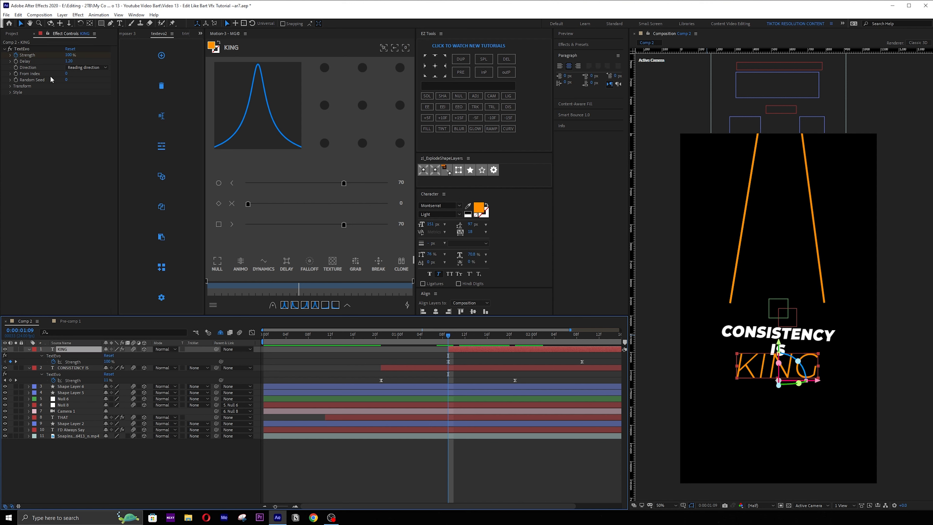
left_click(12, 87)
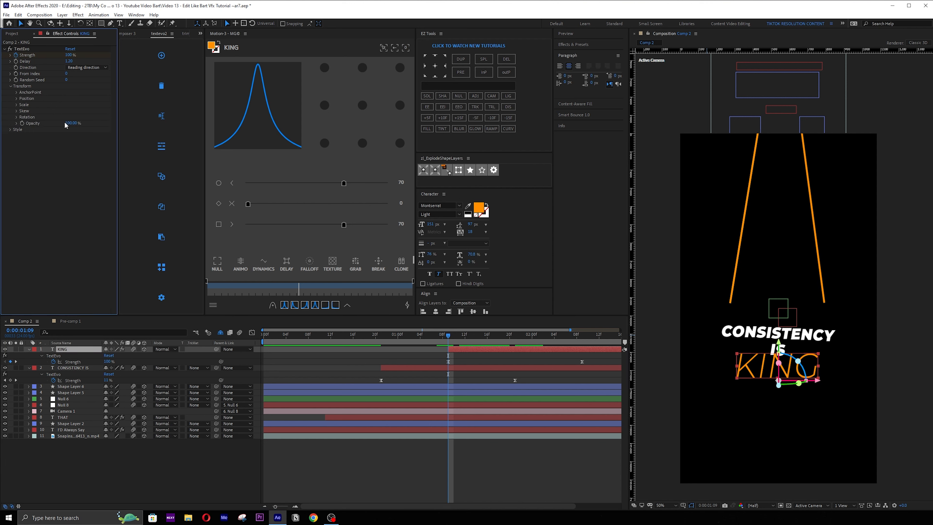
left_click(72, 123)
type("0")
key("Return")
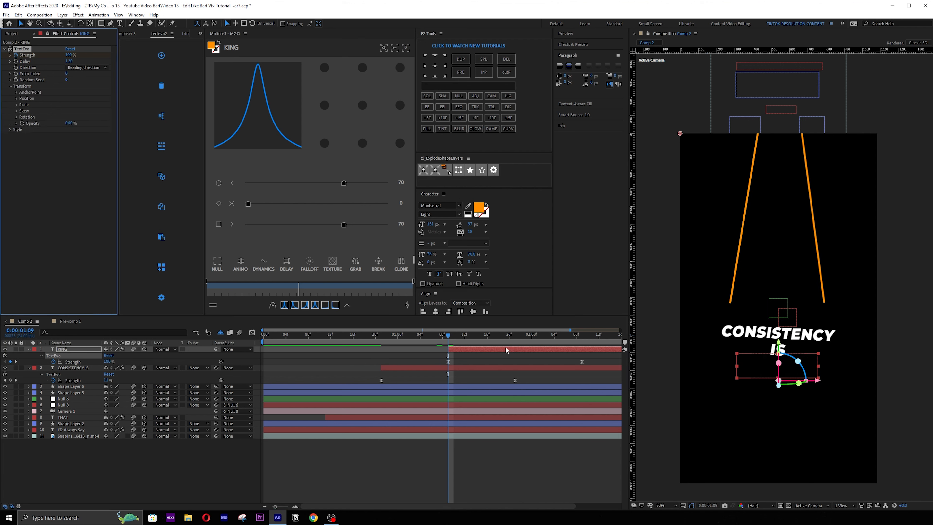
- Play back the composition from the start to check the KING text animation
left_click(472, 352)
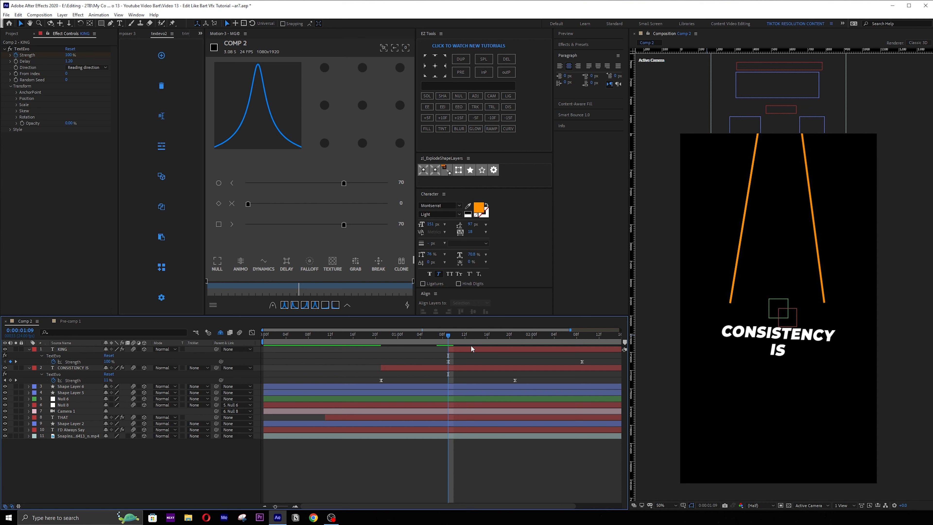
key("space")
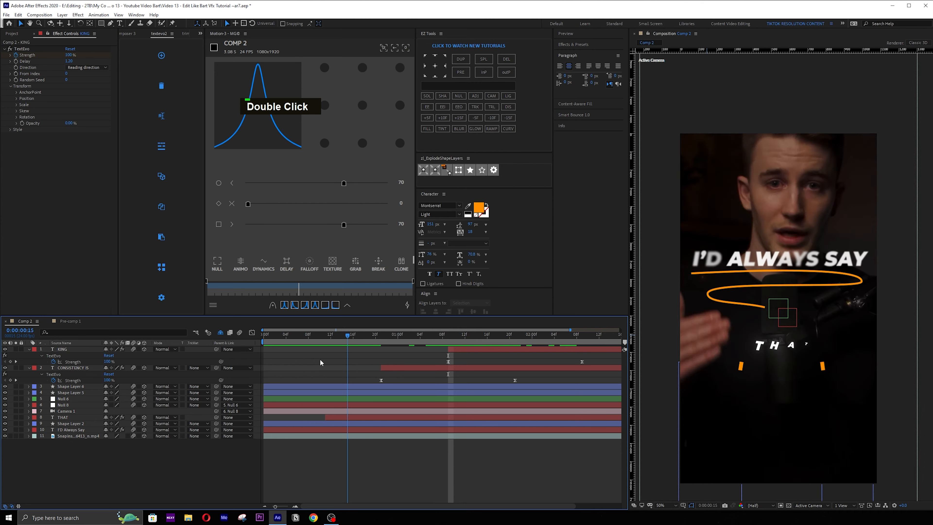
key("space")
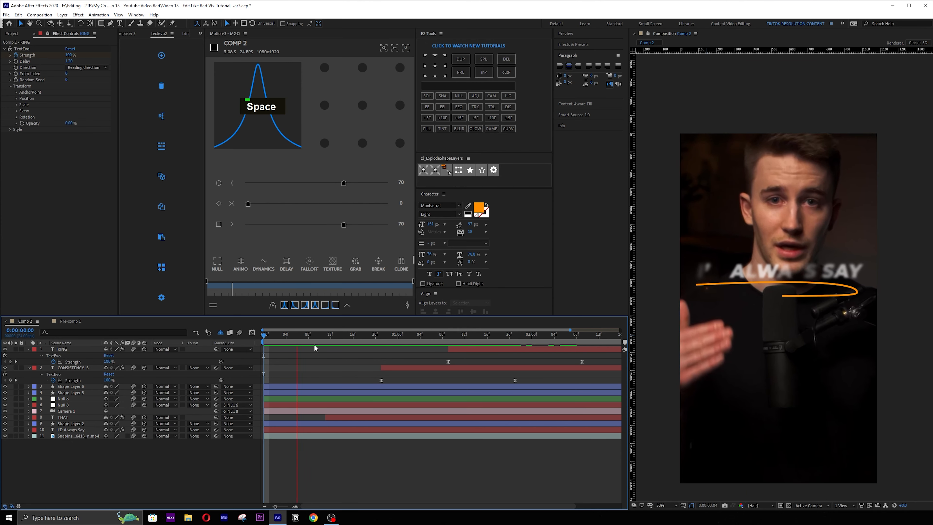
key("space")
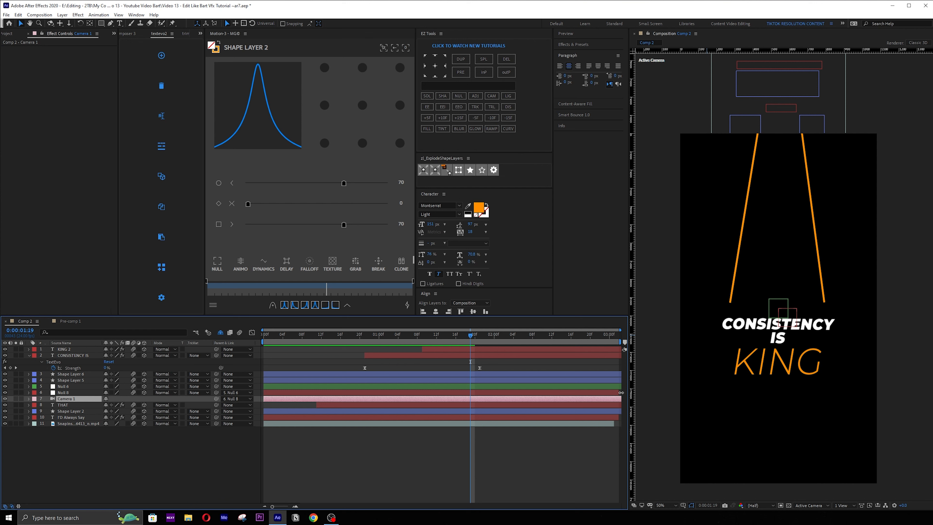
- Extend the out point of the video footage layer to the end of the composition
left_click(579, 392)
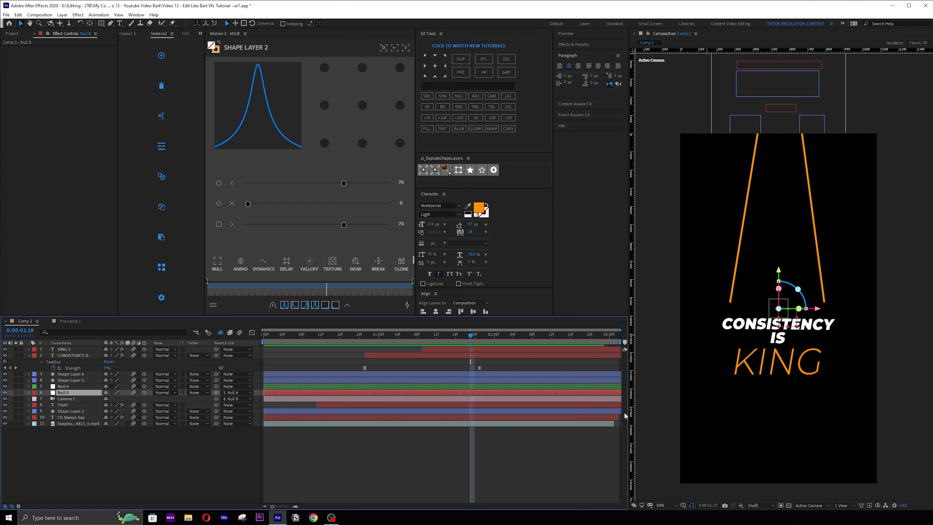
left_click_drag(614, 423, 647, 420)
left_click(567, 447)
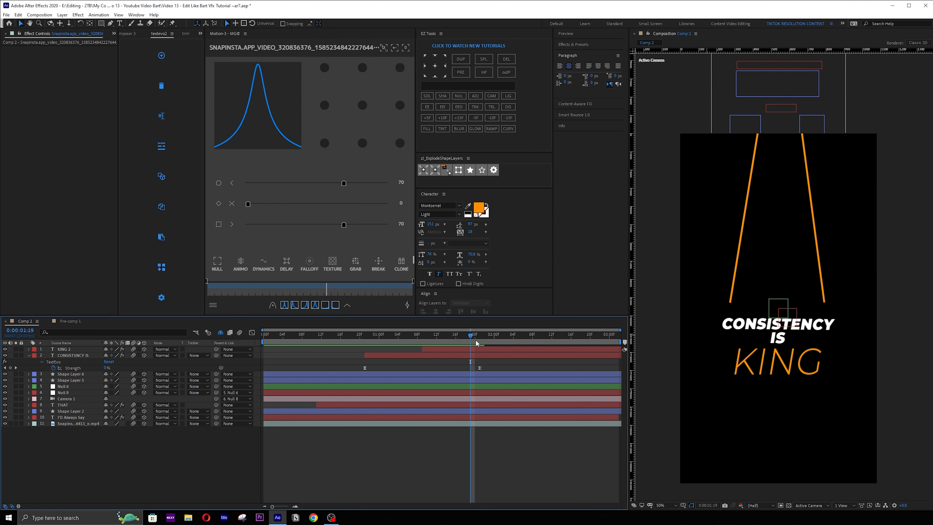
- Reveal the keyframes of Null 6 and Null 8, and add a new null control as the parent of Null 6
left_click(68, 387)
key("u")
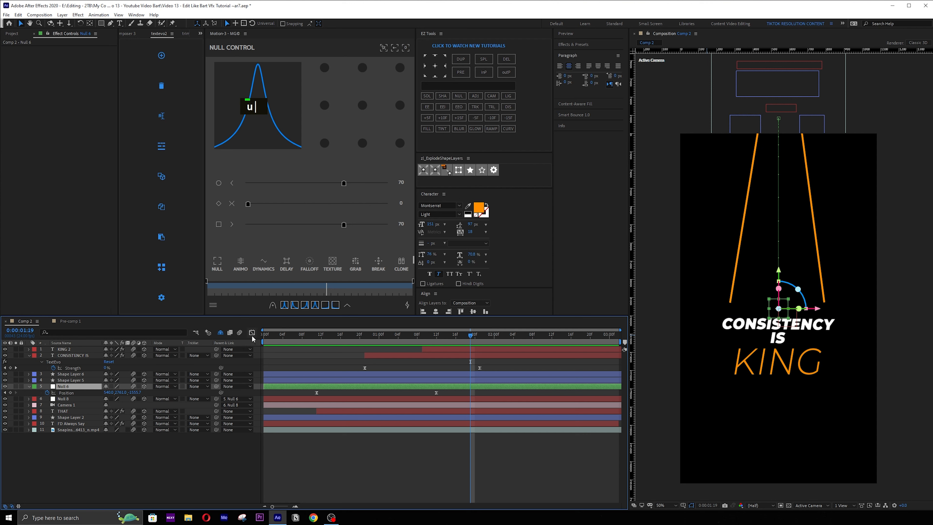
left_click(64, 399)
key("u")
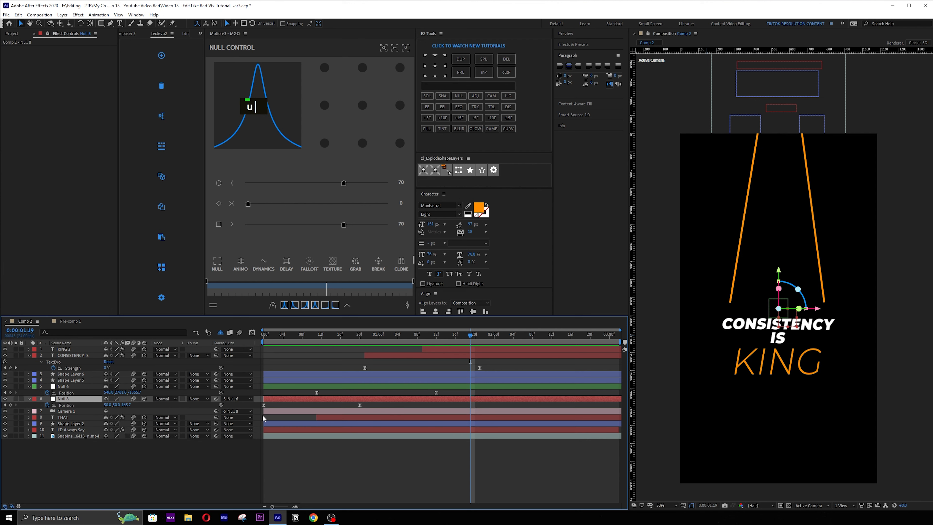
left_click(69, 410)
left_click(68, 387)
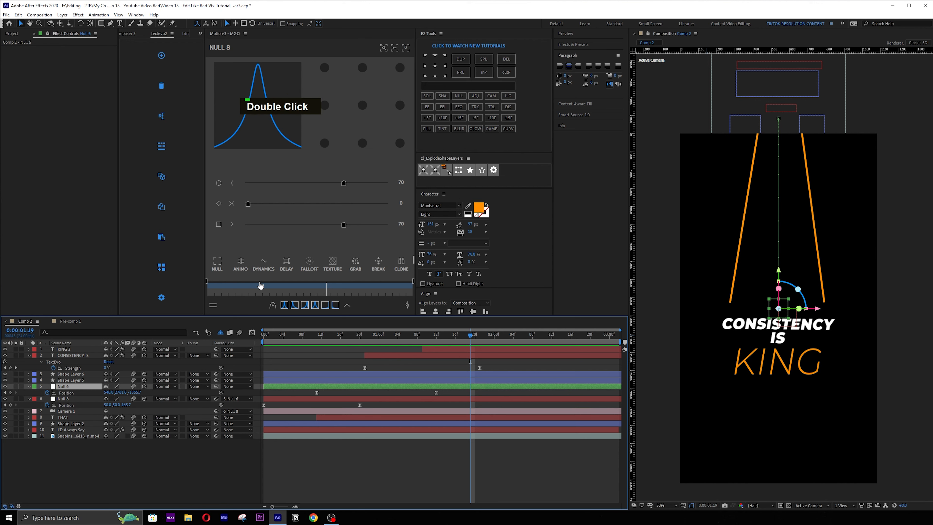
double_click(217, 269)
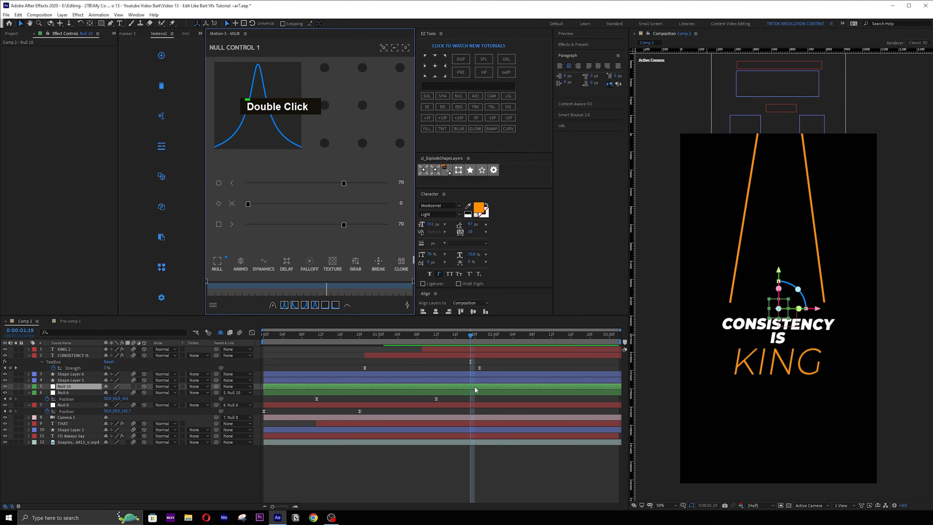
key("u")
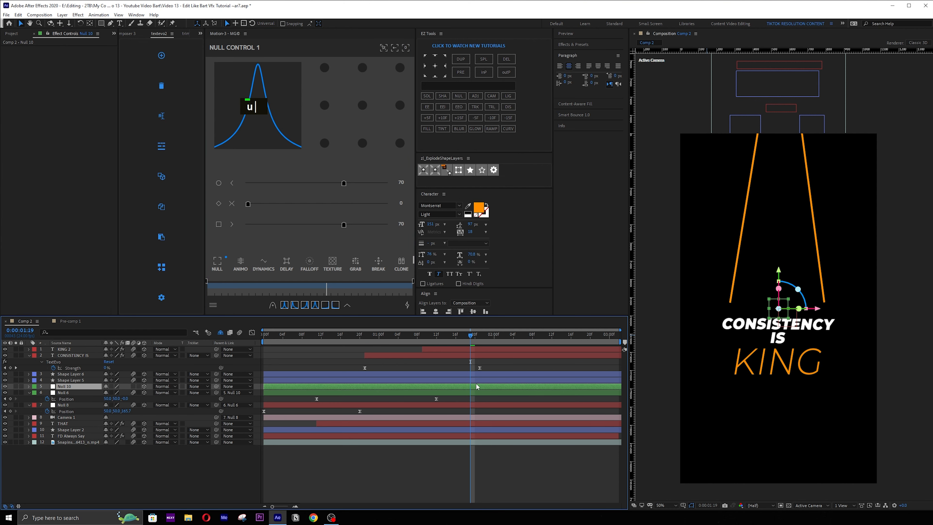
- Keyframe the new null's position at 0:00:01:02 and pull its Z position back to about -5645 at 0:00:02:16
left_click_drag(364, 338, 389, 338)
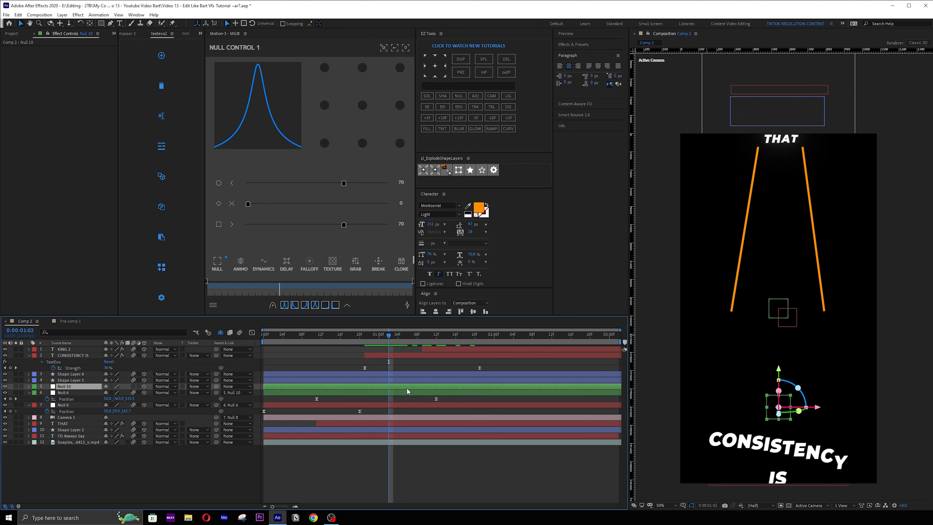
key("p")
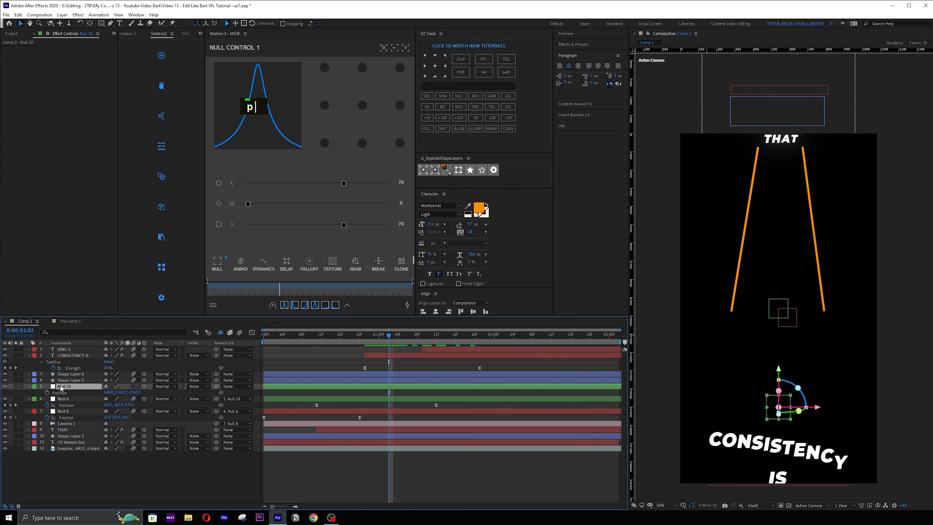
left_click(48, 392)
left_click(570, 334)
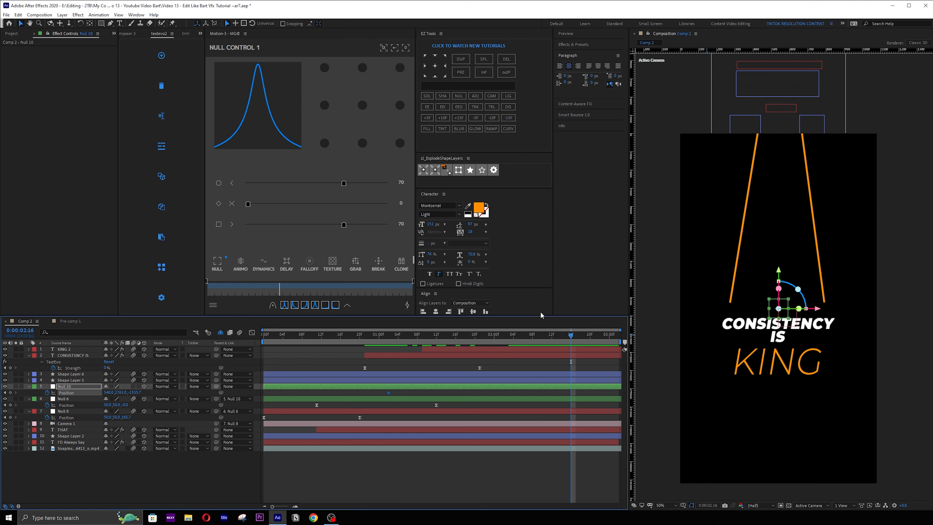
left_click_drag(140, 392, 69, 390)
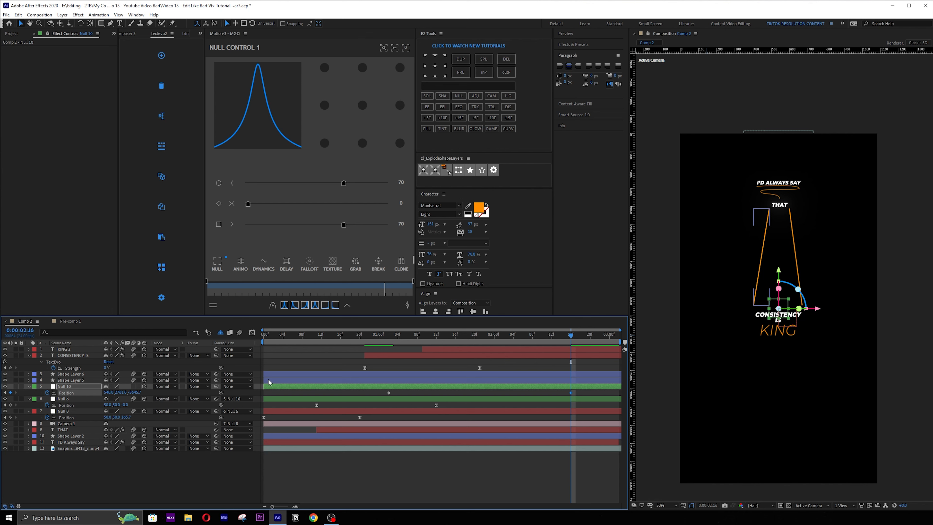
- Apply Easy Ease to both position keyframes of the new null and sharpen their speed curve with 80% easing
left_click_drag(580, 391, 384, 397)
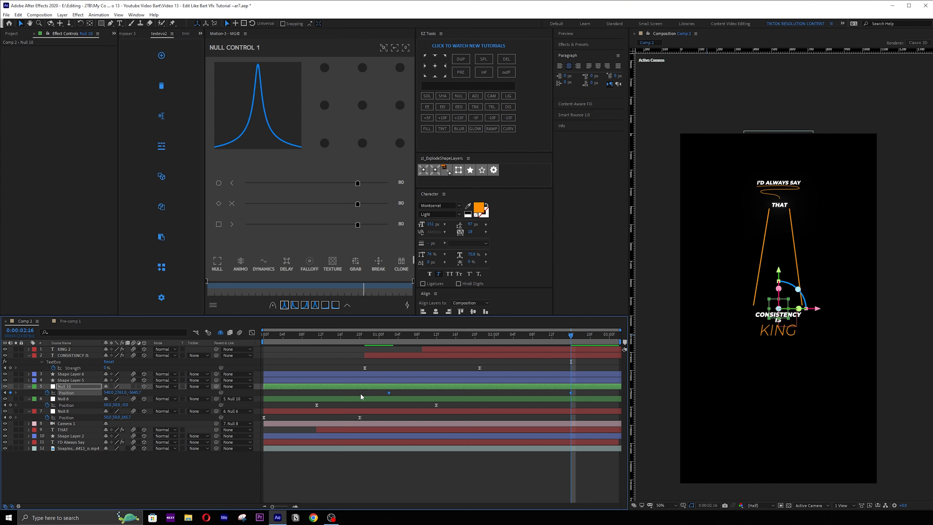
key("F9")
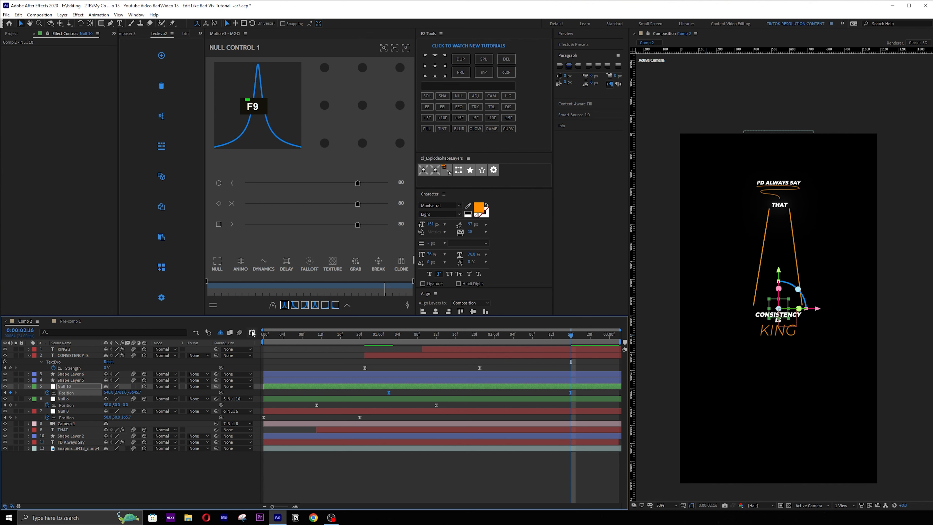
left_click(252, 332)
left_click_drag(605, 485, 322, 345)
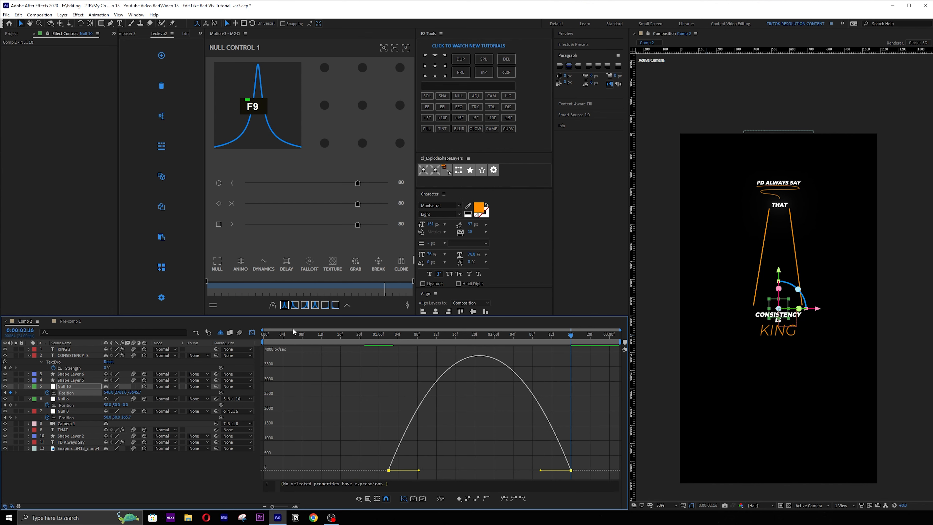
double_click(284, 305)
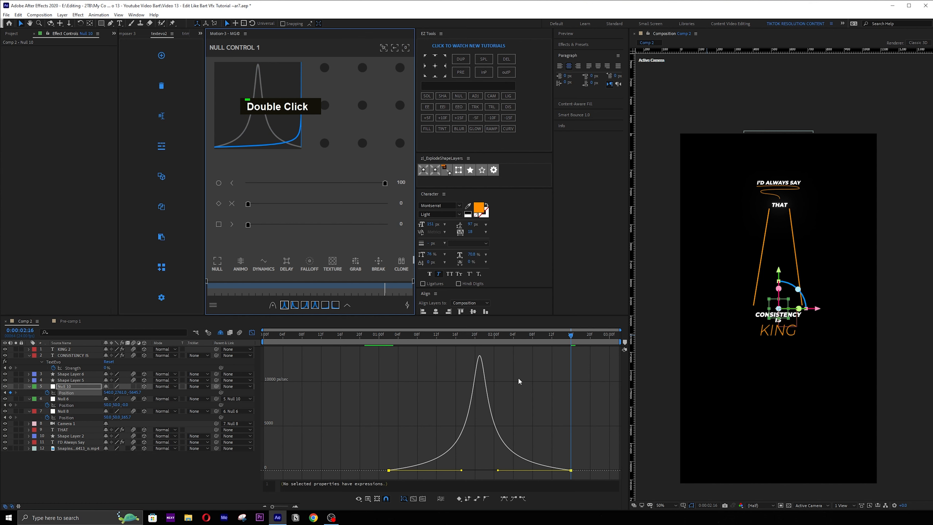
- Play back the composition from the start and again from about 0:00:00:20 to check the camera pull-back
left_click_drag(556, 336, 210, 366)
key("space")
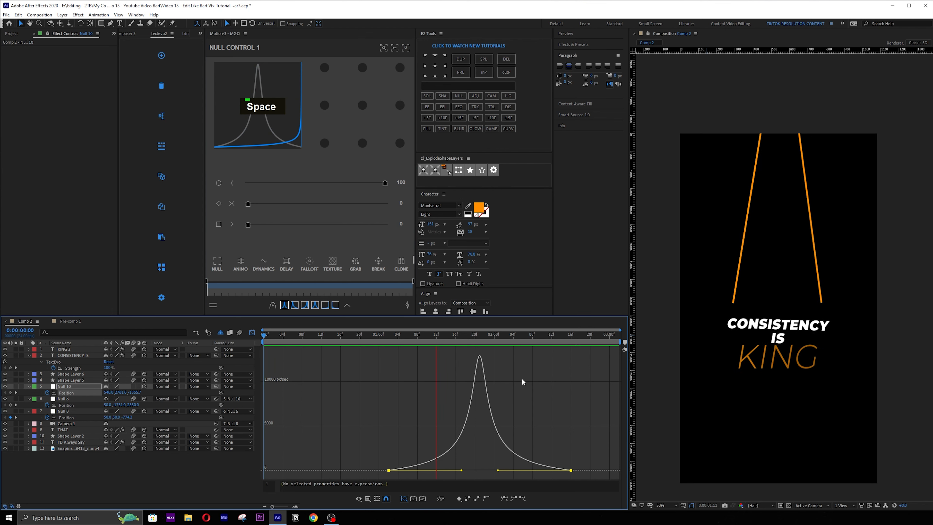
key("space")
left_click(373, 337)
key("space")
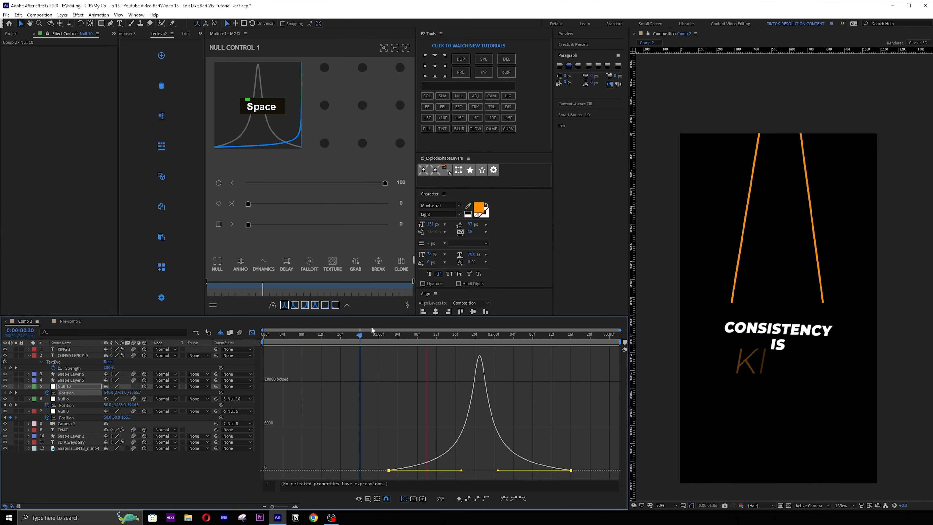
left_click_drag(392, 337, 533, 355)
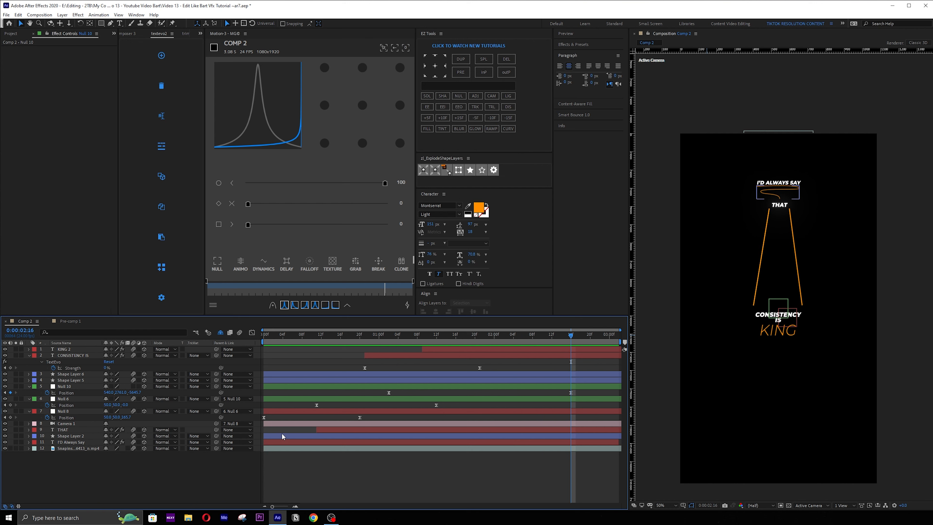
- Create a black 1080 x 1920 px solid named "king element"
right_click(369, 395)
mouse_move(401, 404)
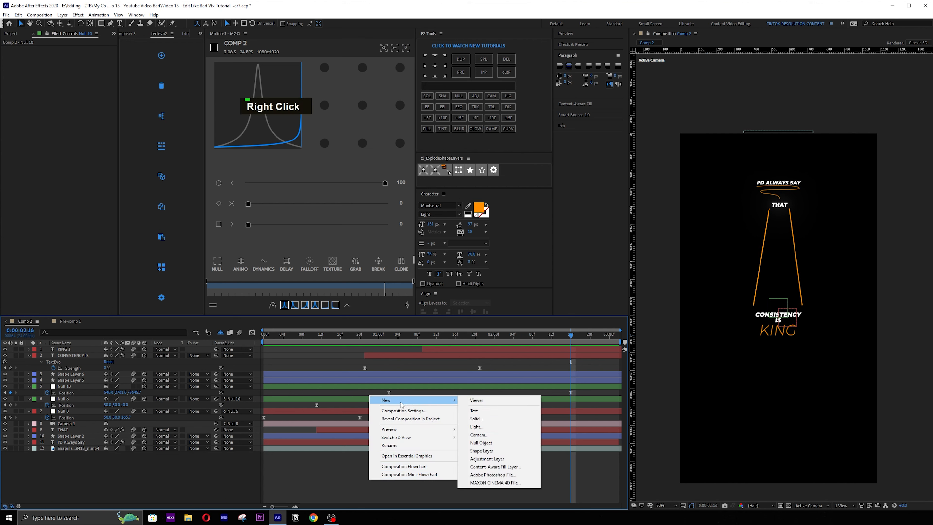
left_click(488, 418)
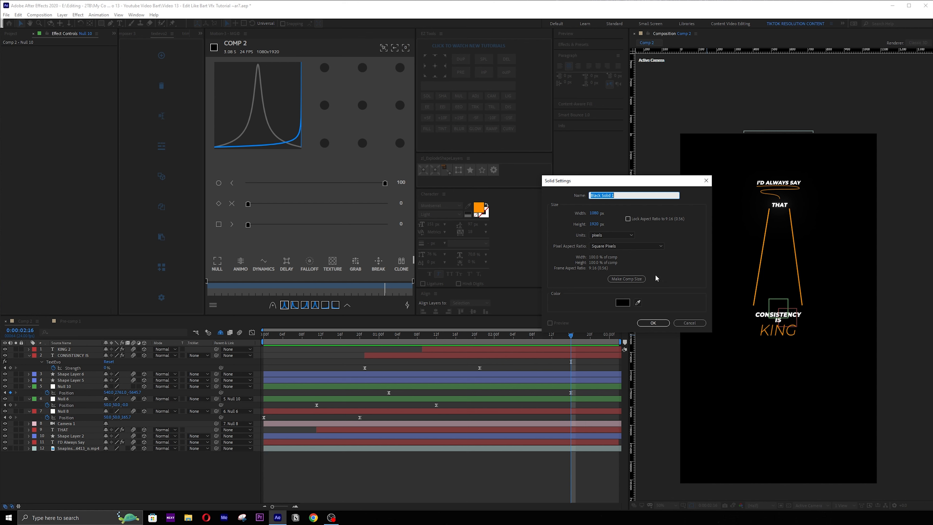
type("king element")
key("Return")
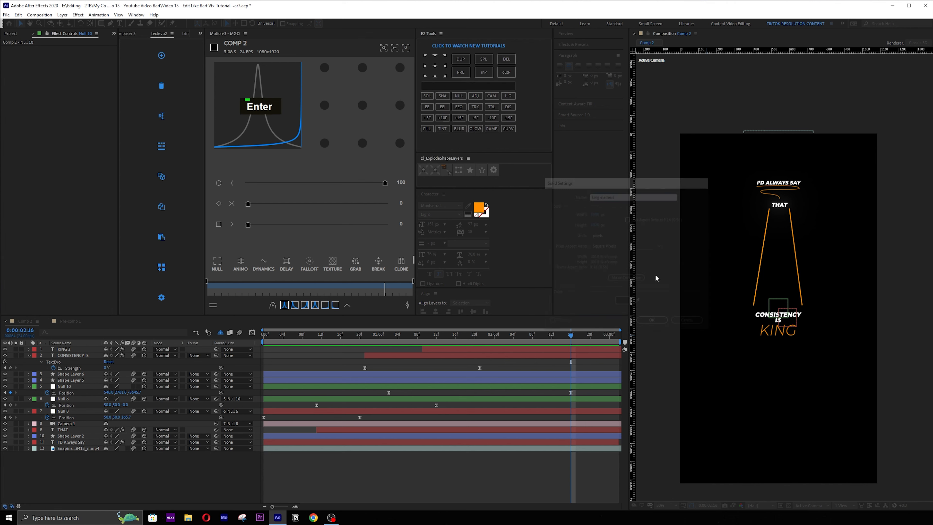
- Create a new black 1080 x 1920 px solid named "instagram element"
right_click(408, 390)
mouse_move(435, 393)
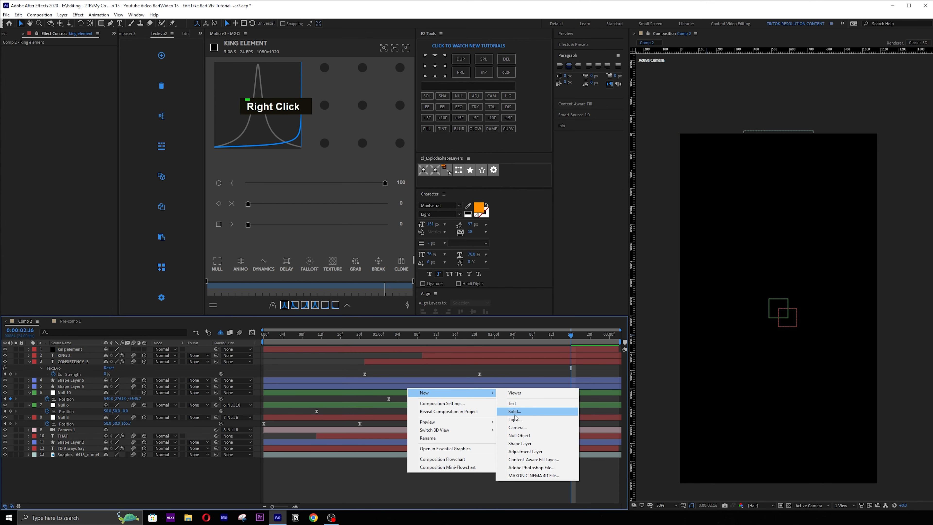
left_click(528, 414)
type("insta")
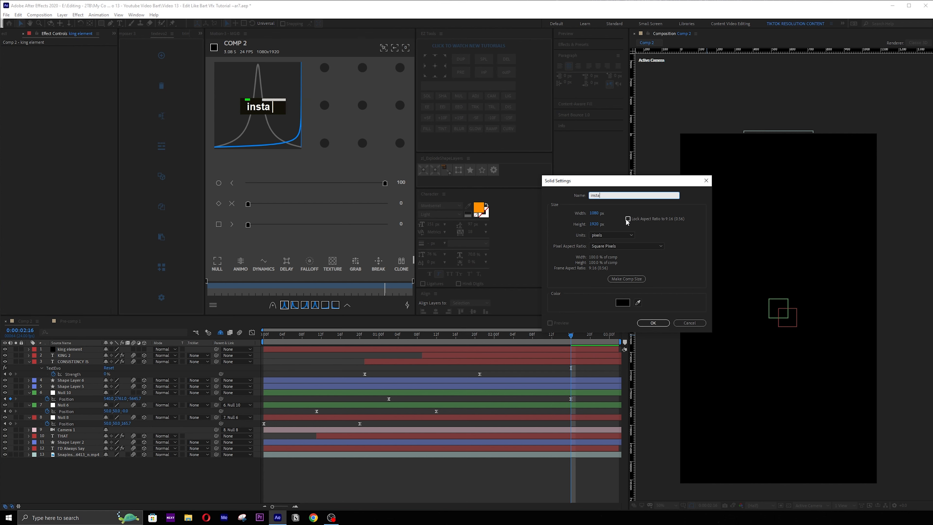
type("gram element")
key("Return")
- Apply the Element effect to the instagram element solid and open its Scene Setup
key("ctrl+space")
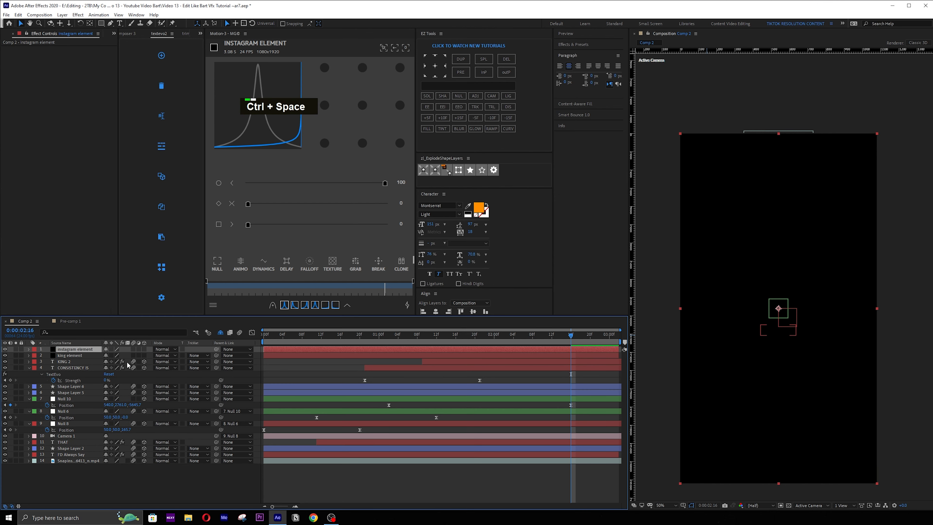
type("element")
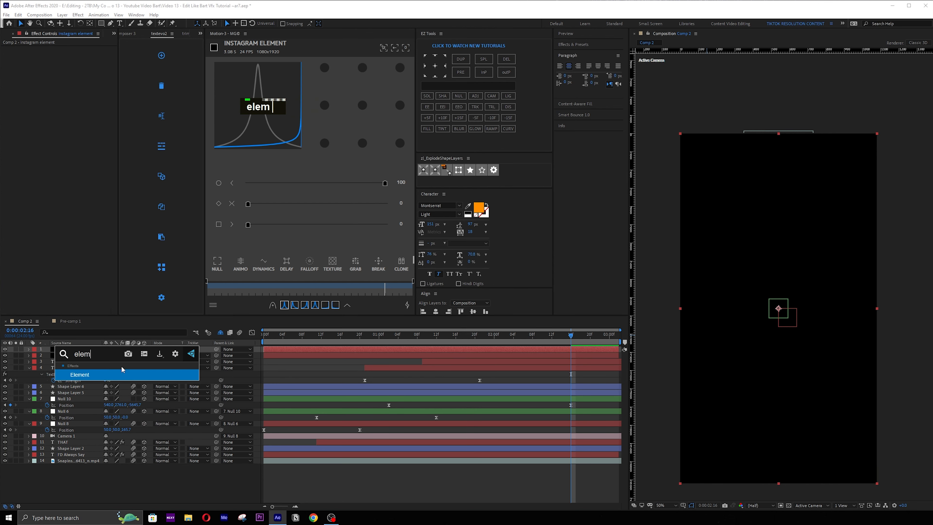
key("Return")
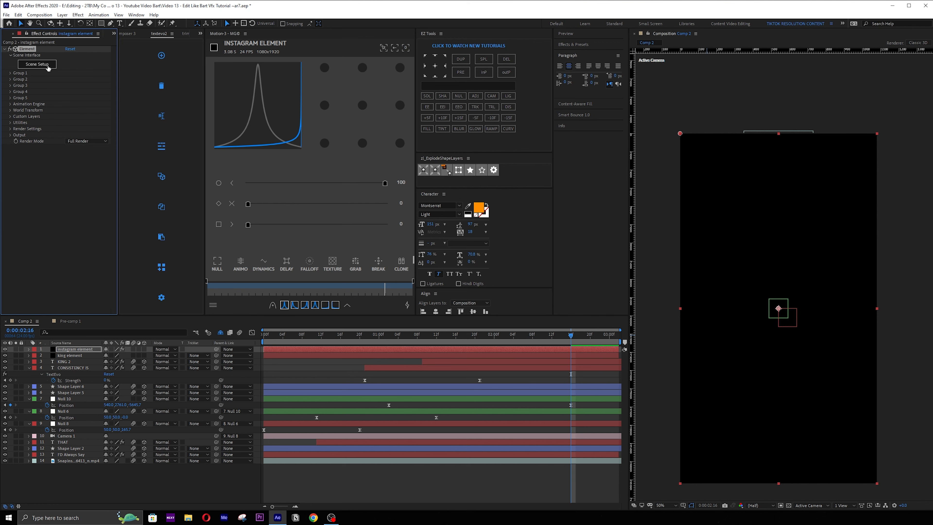
left_click(47, 68)
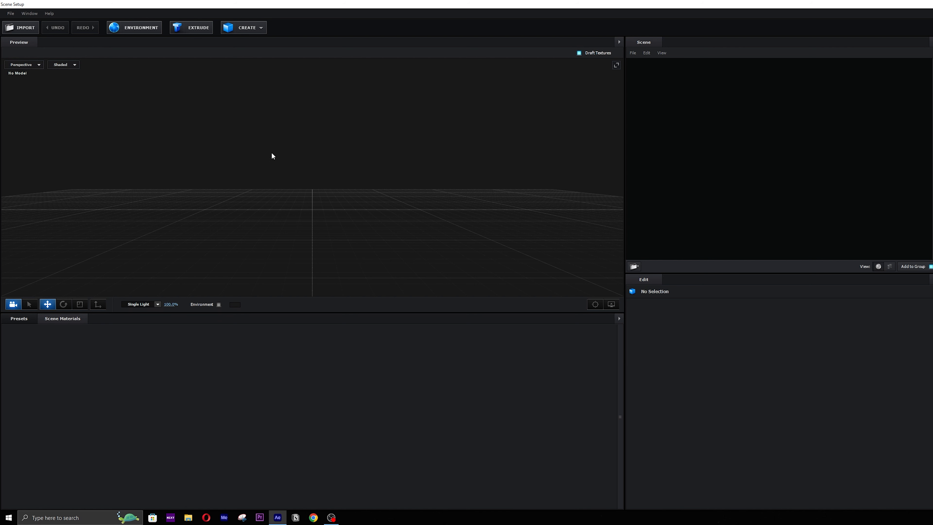
- Import the 3D object instagram from the source folder inside instagram-logo-3d-colored
key("Escape")
left_click(13, 27)
key("ctrl+v")
key("Return")
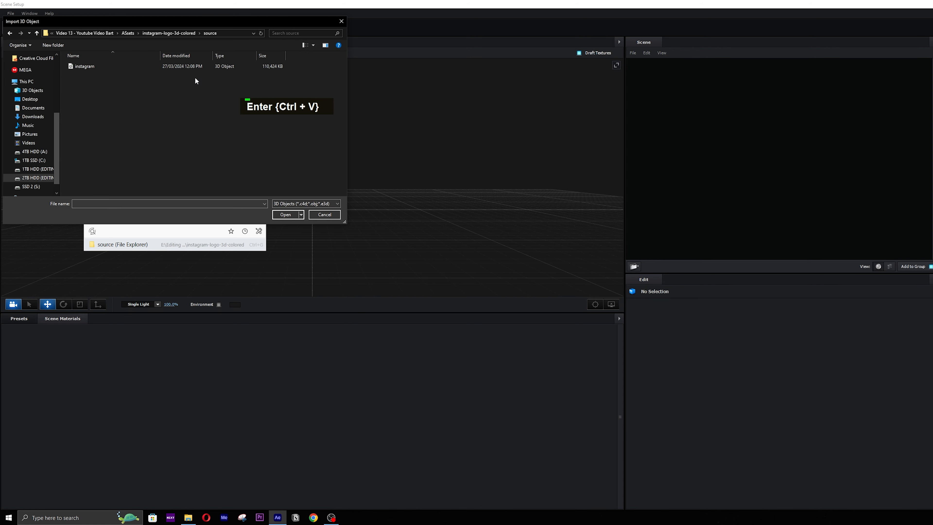
left_click(117, 67)
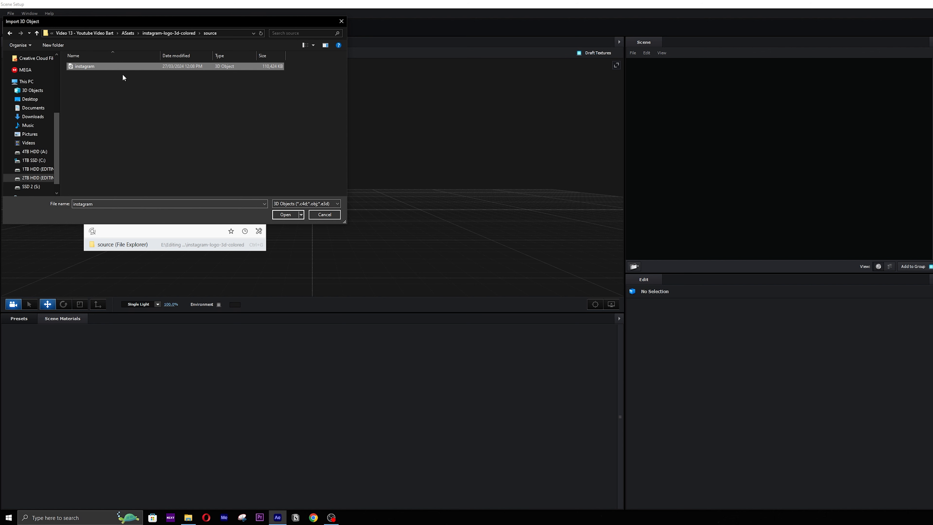
double_click(114, 68)
left_click(285, 214)
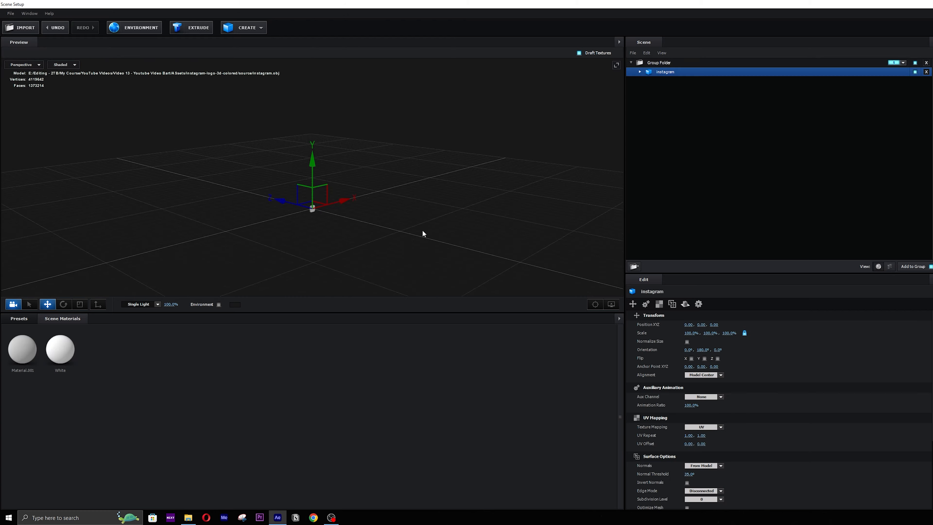
- Enable Normalize Size for the Instagram model and orbit the preview to view it from the front
left_click(687, 341)
left_click_drag(520, 258, 541, 174)
scroll(541, 175, "down", 1)
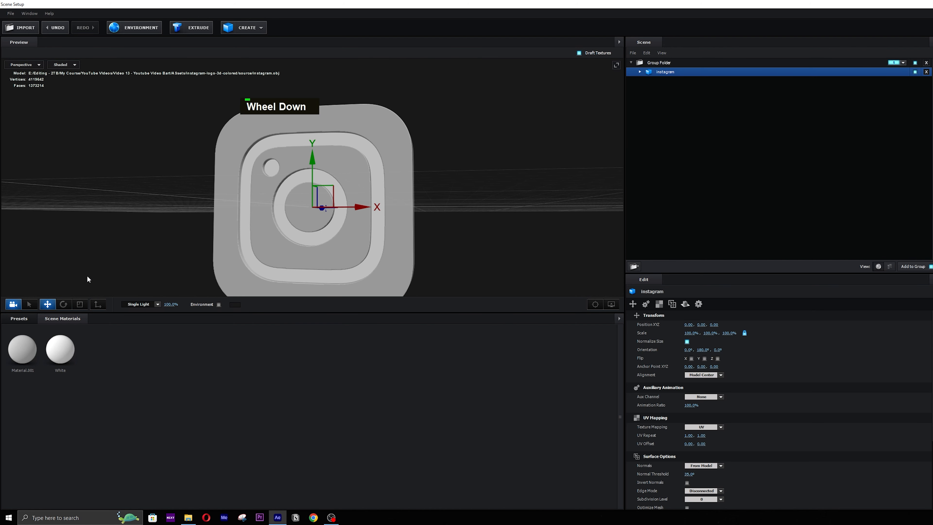
- Assign the pink dust rose material from the Elite Shaders presets to the Instagram model and return to the composition
left_click(18, 318)
left_click(35, 353)
left_click(46, 360)
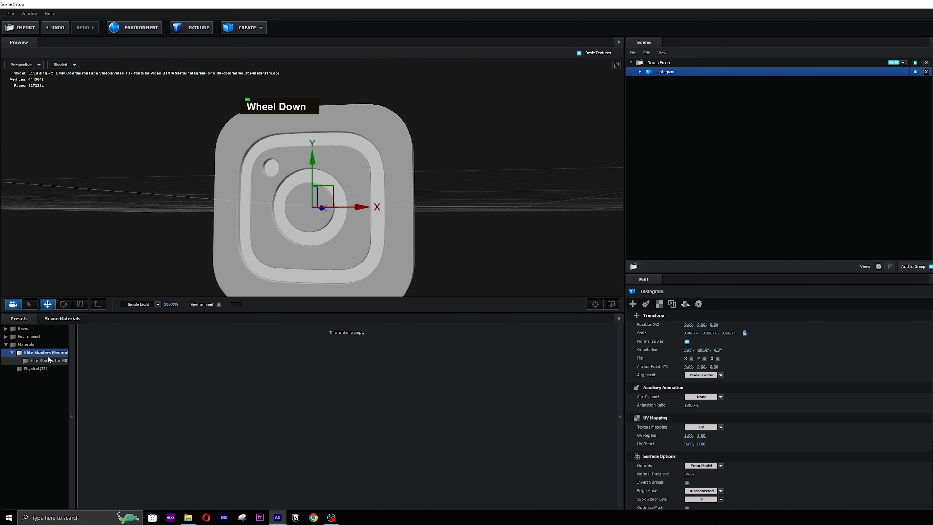
scroll(528, 398, "down", 3)
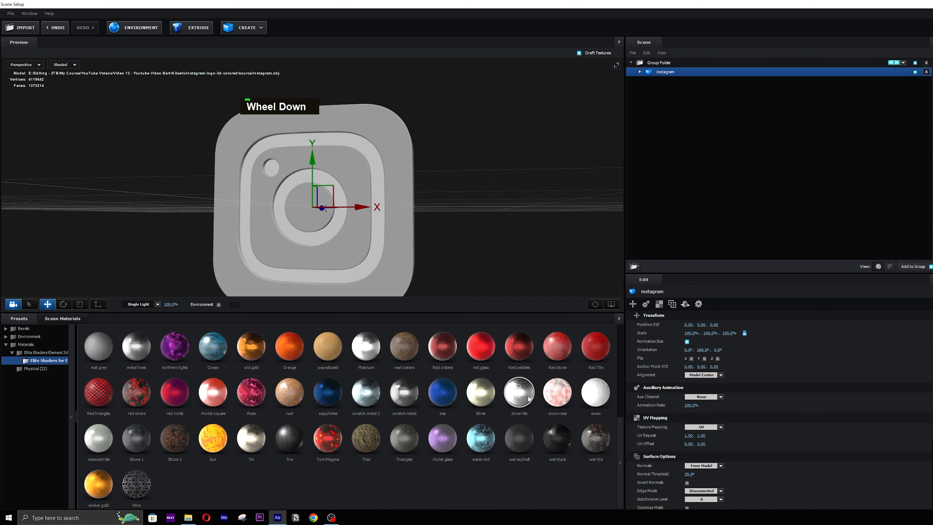
scroll(444, 391, "up", 5)
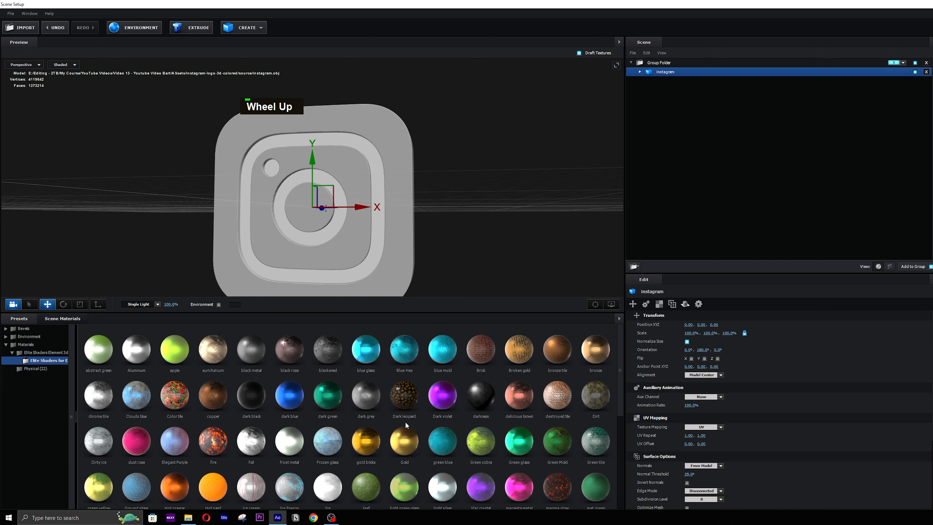
left_click_drag(137, 440, 652, 202)
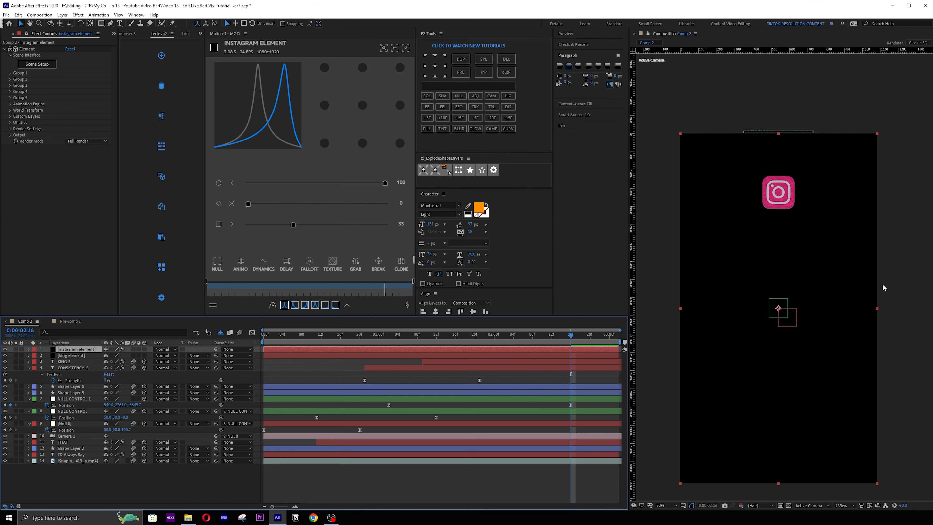
- Apply the Element effect to the king element solid and open its Scene Setup
left_click(77, 356)
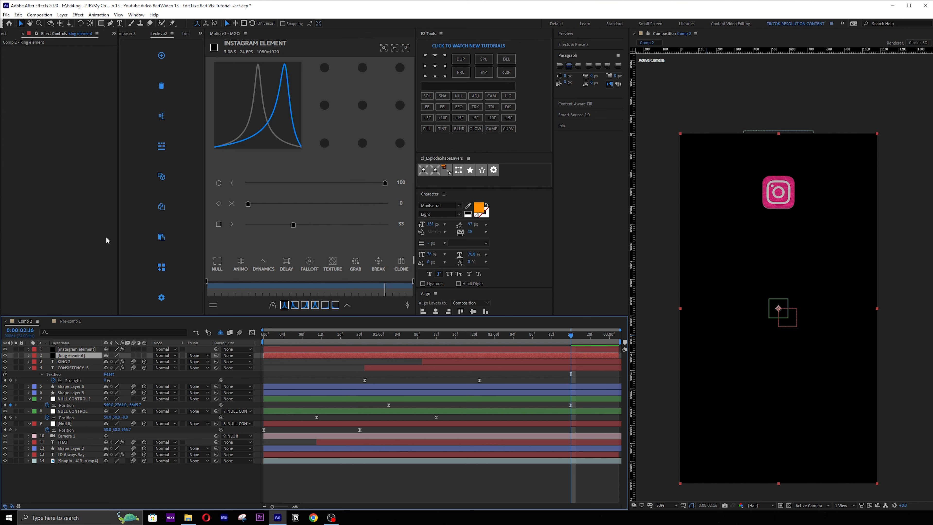
key("ctrl+space")
type("element")
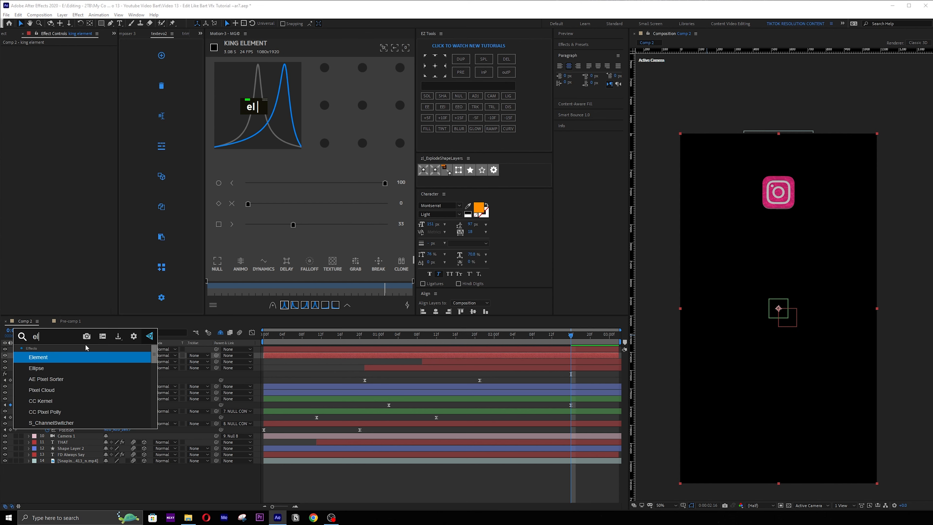
key("Return")
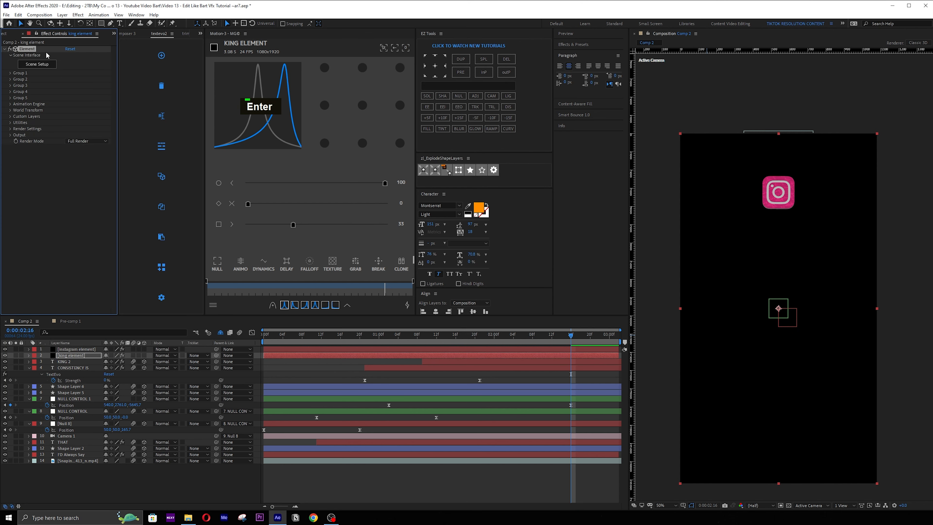
left_click(37, 64)
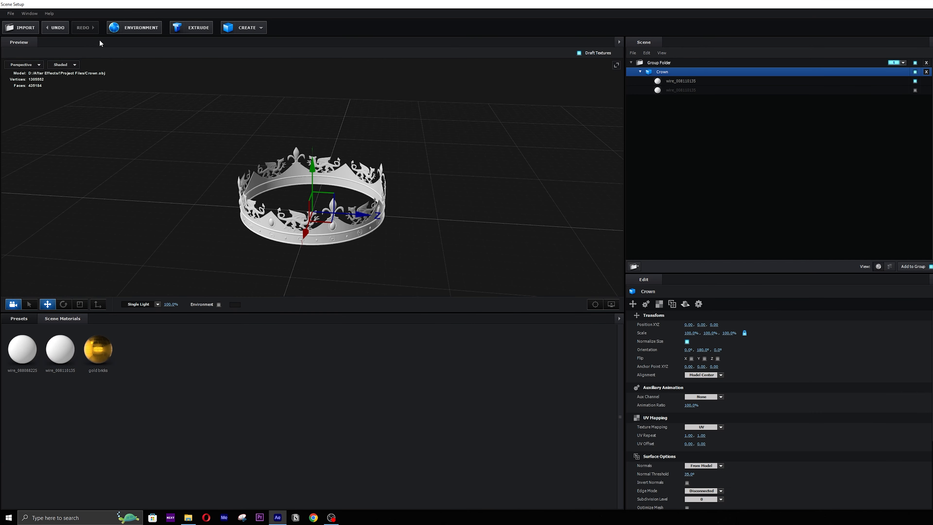
- Assign the gold bricks material from the Elite Shaders presets to the Crown model and return to the composition
left_click_drag(479, 165, 574, 122)
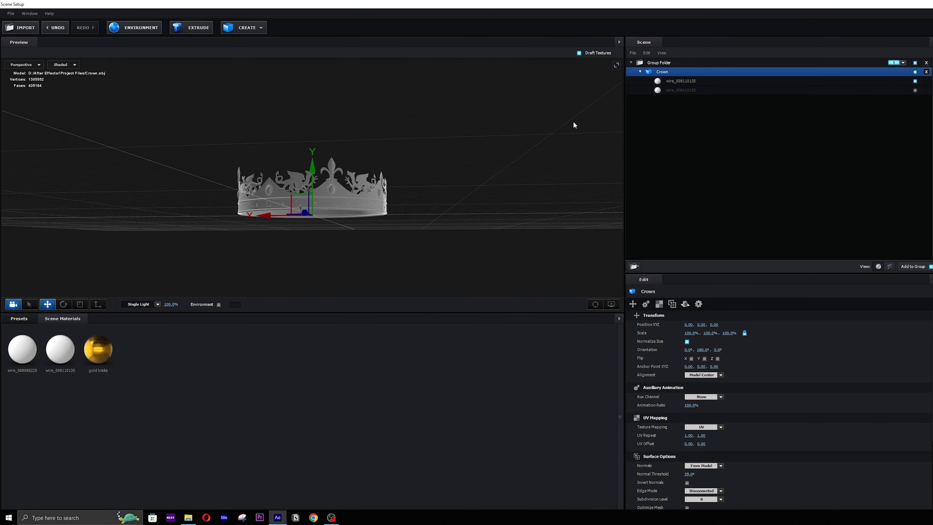
left_click(23, 321)
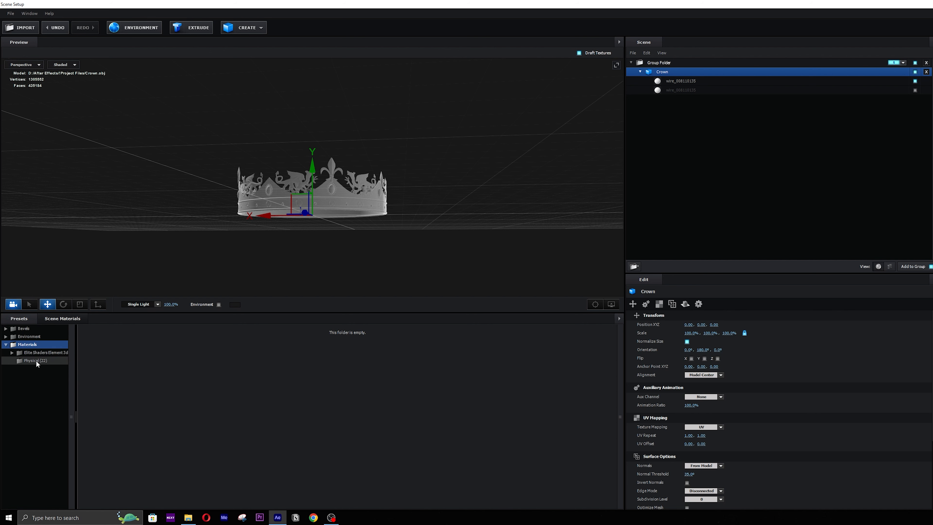
left_click(47, 354)
left_click(46, 361)
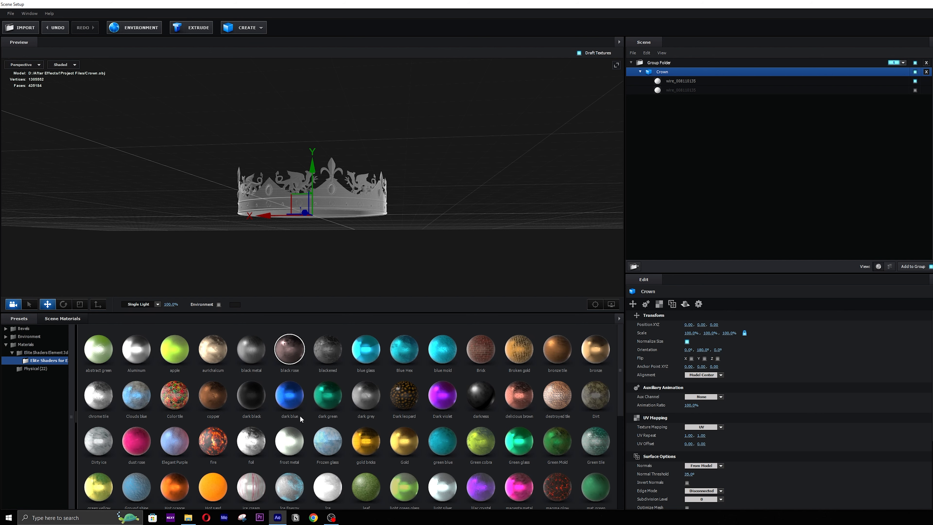
scroll(290, 441, "up", 1)
scroll(359, 438, "down", 4)
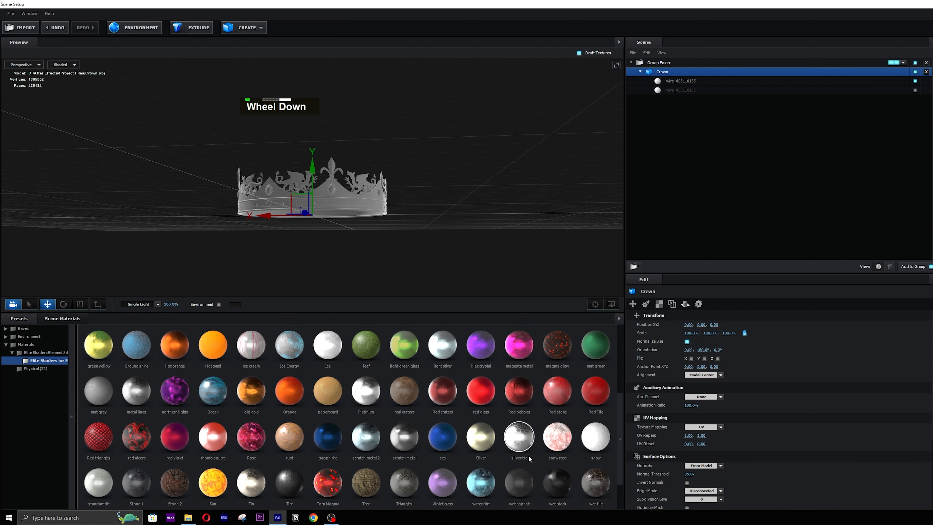
scroll(349, 404, "up", 2)
scroll(352, 408, "up", 1)
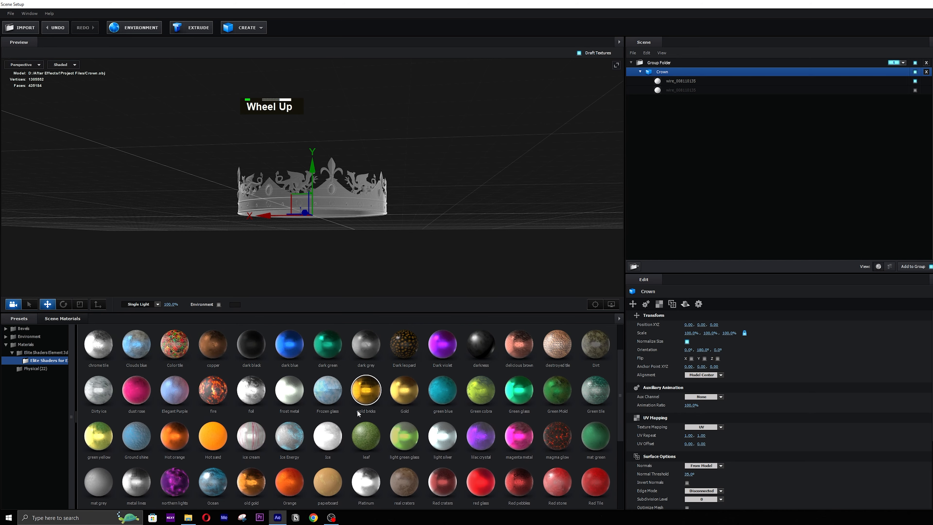
double_click(374, 399)
left_click_drag(374, 399, 931, 228)
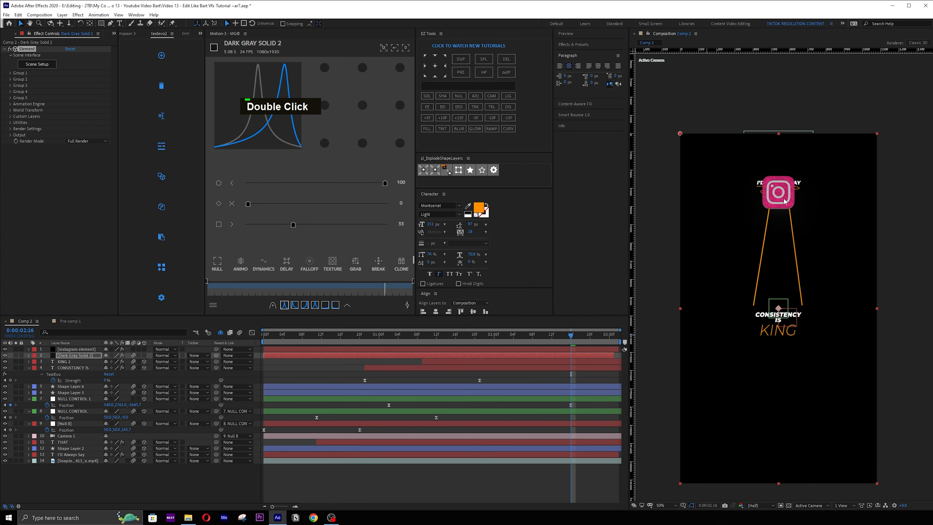
- Try placing the crown's layer above the instagram element layer, undo the reorder, and recentre the composition view
scroll(784, 201, "up", 5)
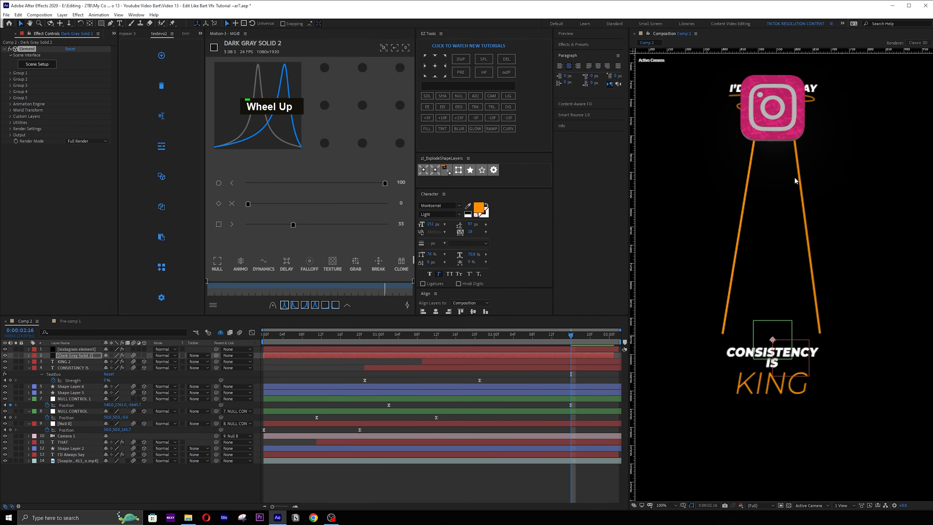
key("space")
left_click_drag(800, 165, 779, 388)
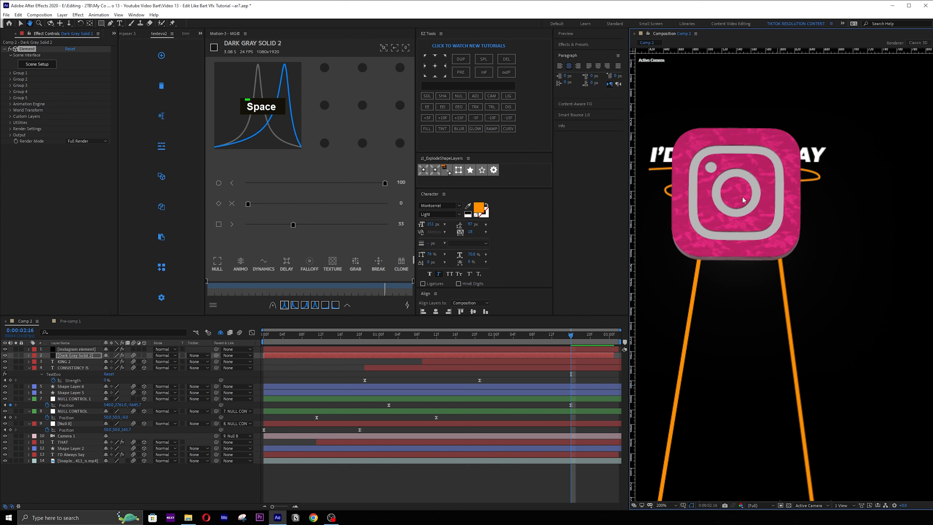
key("ctrl+z")
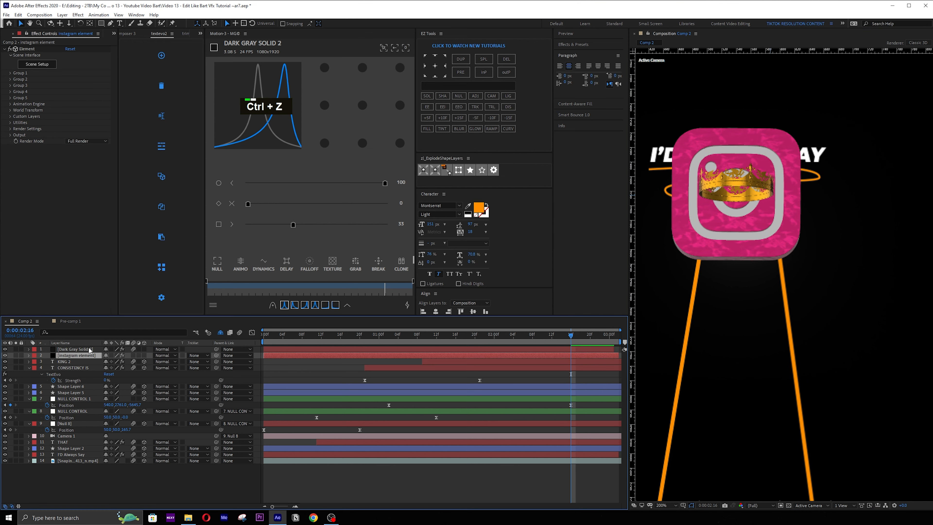
scroll(714, 237, "down", 2)
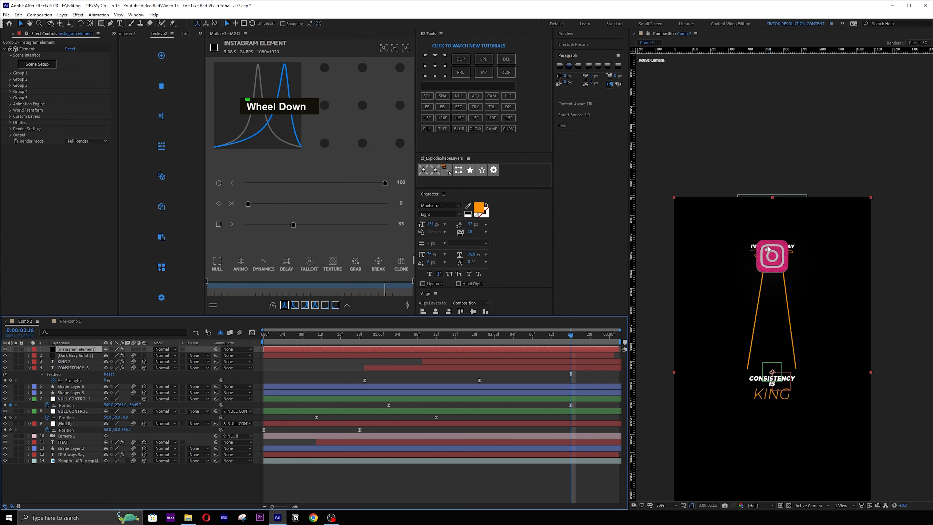
key("space")
left_click_drag(828, 276, 833, 206)
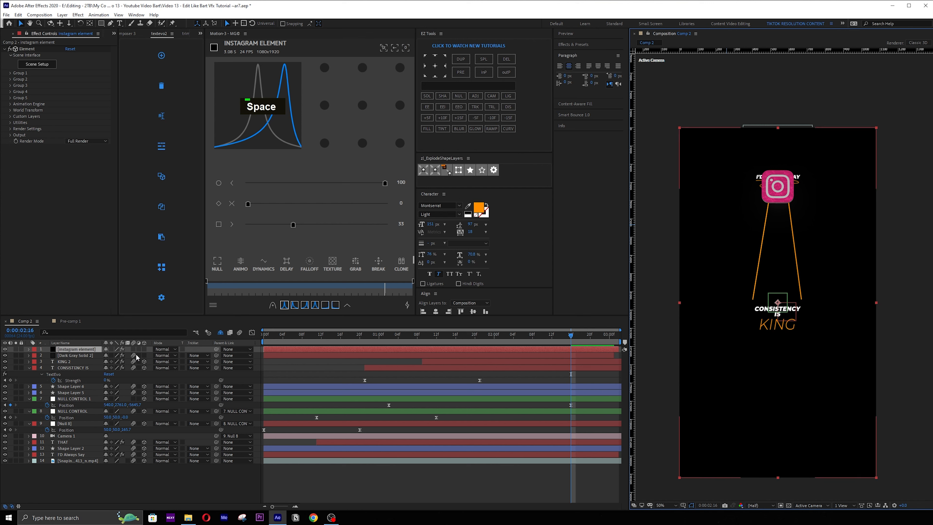
- Create a group null for Group 1 of the instagram element's Element effect
left_click(61, 342)
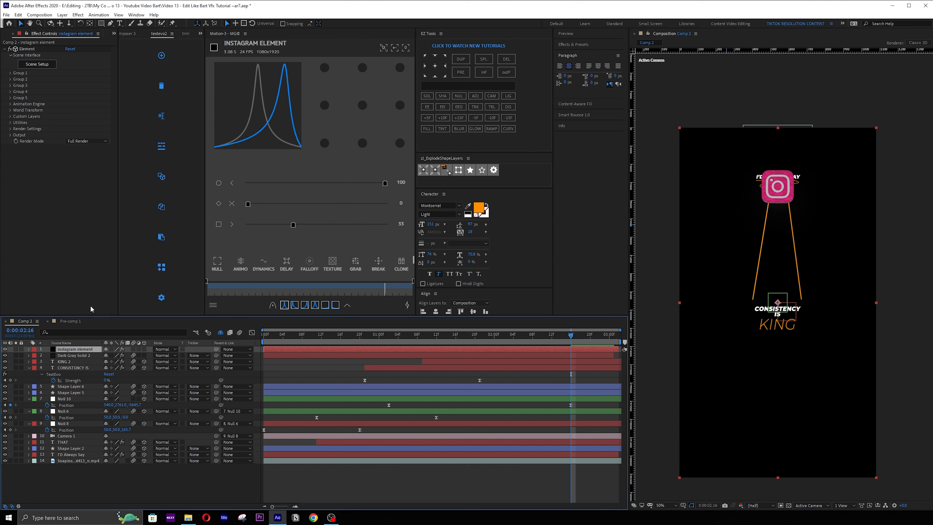
left_click(11, 73)
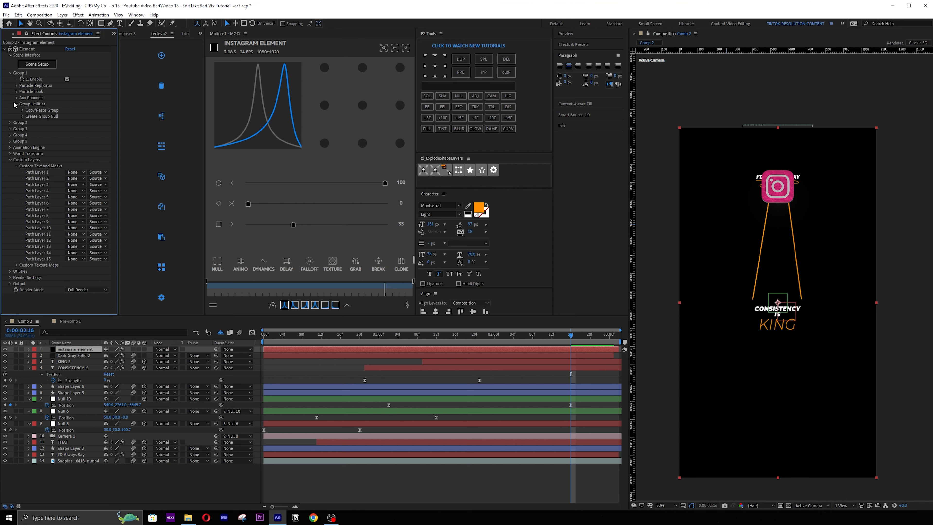
left_click(23, 116)
left_click(38, 125)
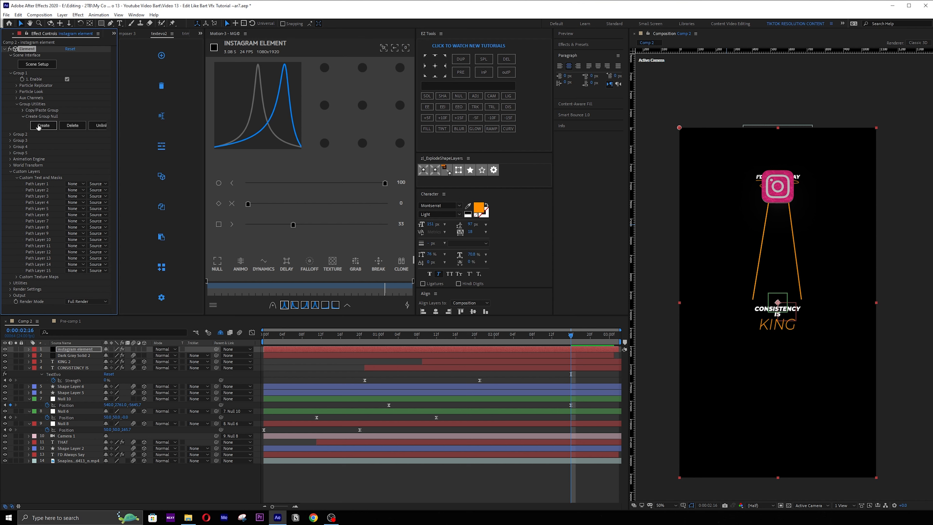
- Try shifting the Instagram logo through the Group 1 Null's position, and undo the change
left_click(88, 349)
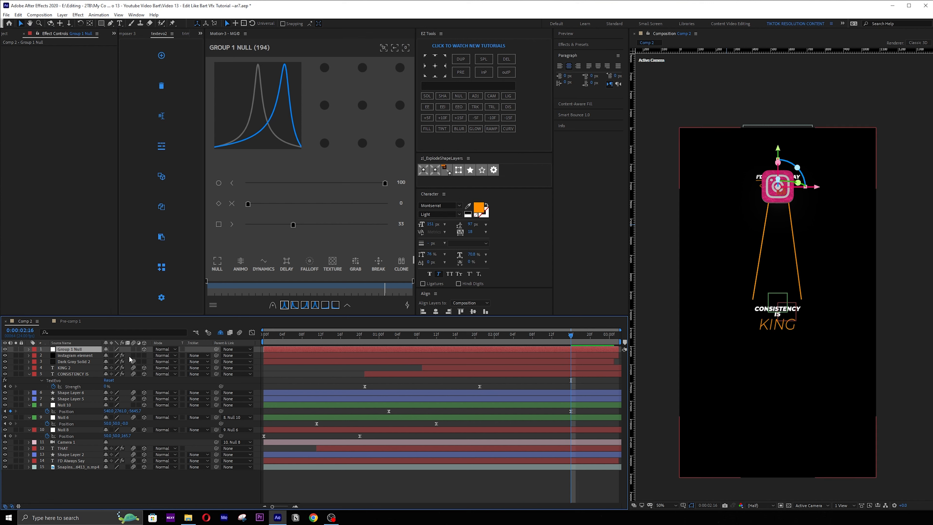
key("p")
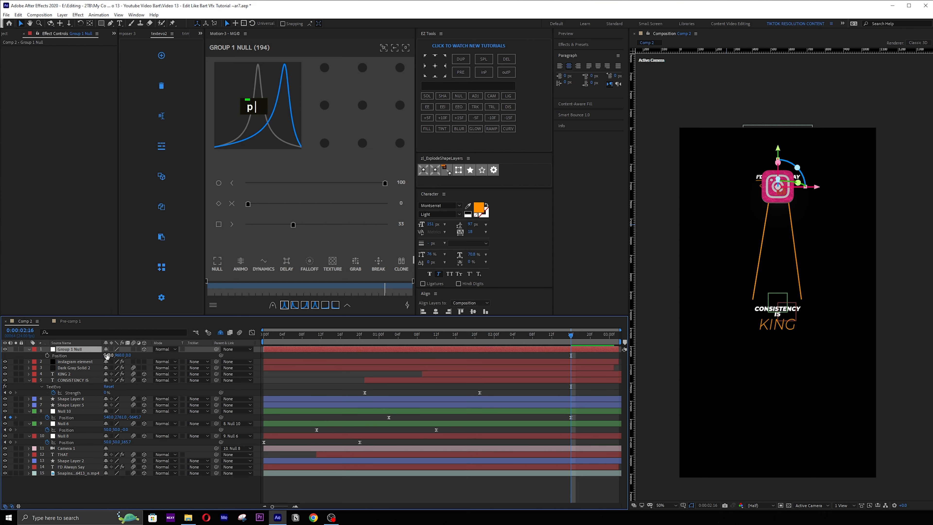
left_click_drag(236, 352, 96, 354)
key("ctrl+z")
- Create a group null for Group 1 of the Element effect on the crown's Dark Gray Solid 2 layer
left_click(78, 368)
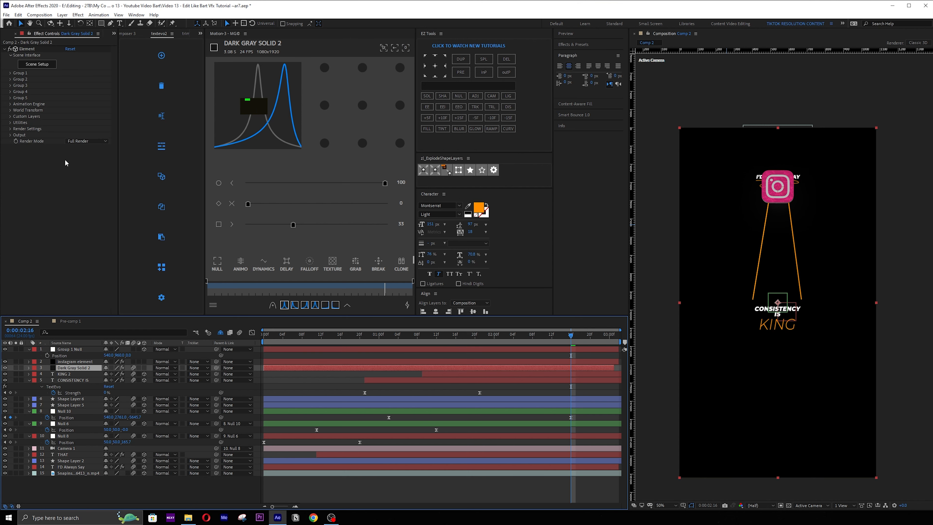
left_click(10, 73)
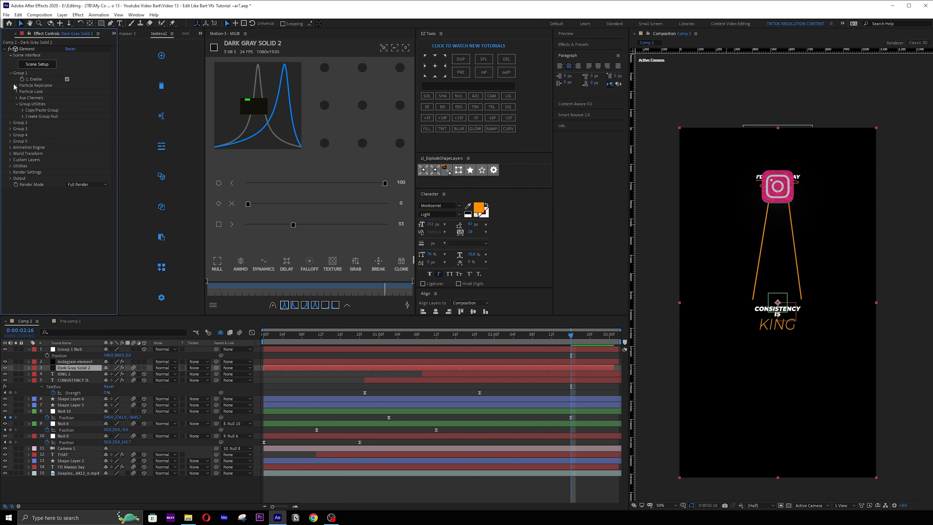
left_click(22, 110)
left_click(23, 127)
left_click(43, 138)
left_click(65, 358)
key("p")
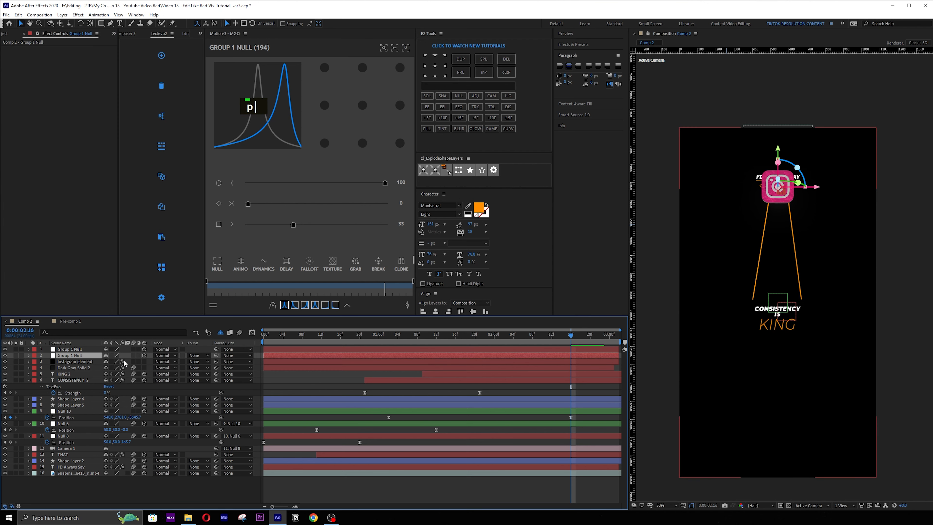
- Rename the second Group 1 Null layer as "crown null"
right_click(63, 355)
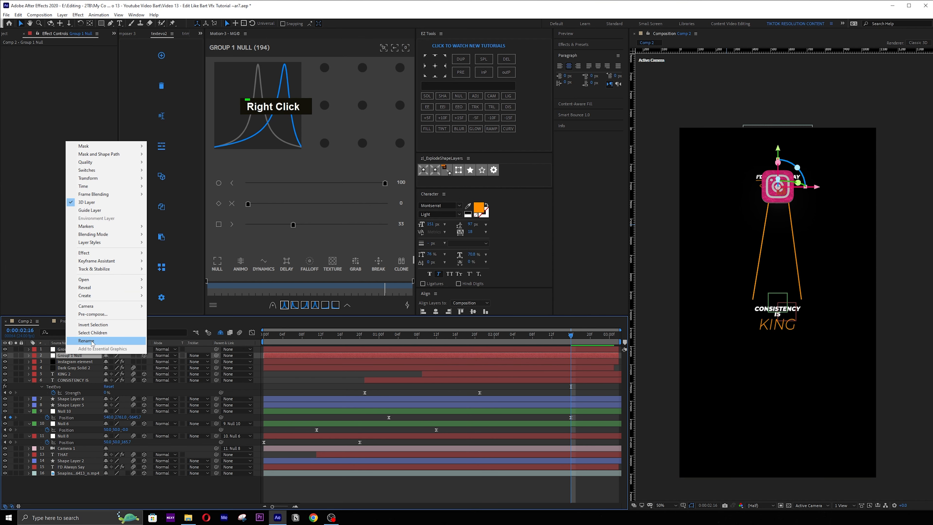
left_click(91, 338)
type("crown")
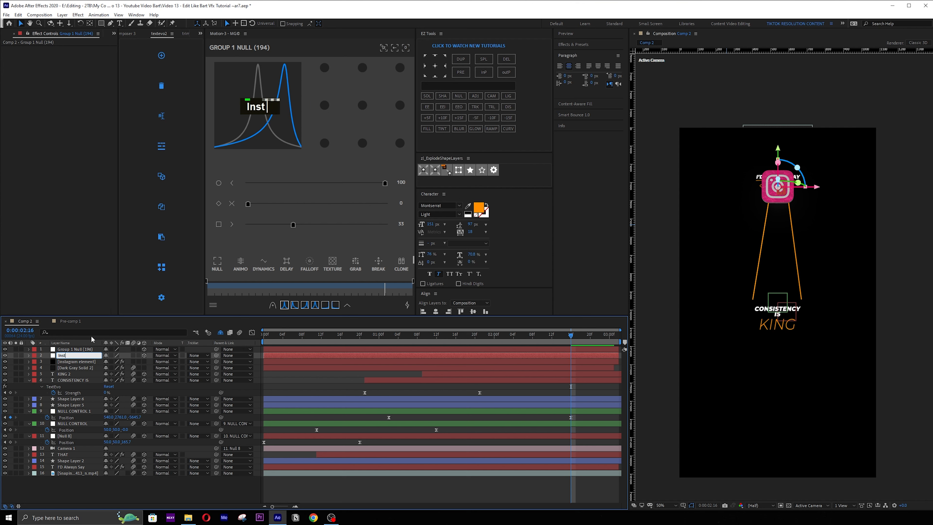
type(" null")
key("Return")
- Rename the topmost Group 1 Null layer as "Insta null"
right_click(81, 349)
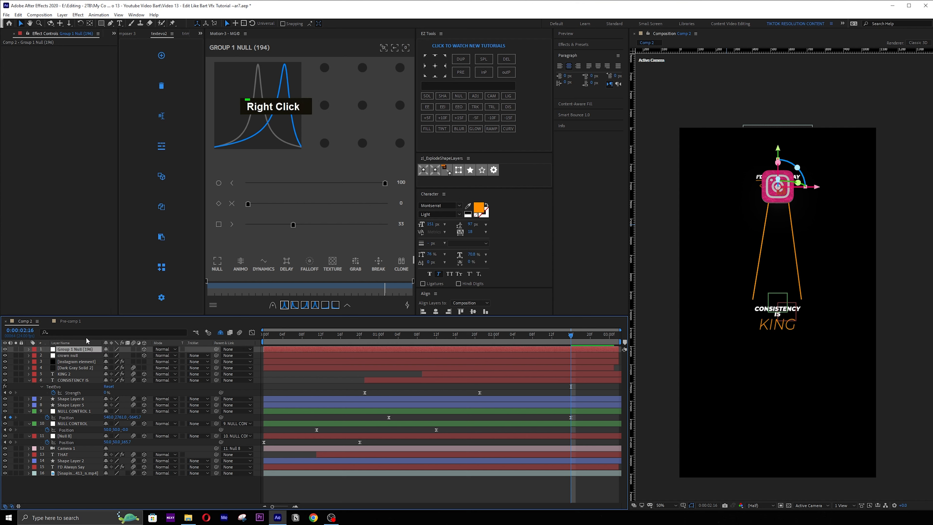
left_click(103, 332)
type("Insta null")
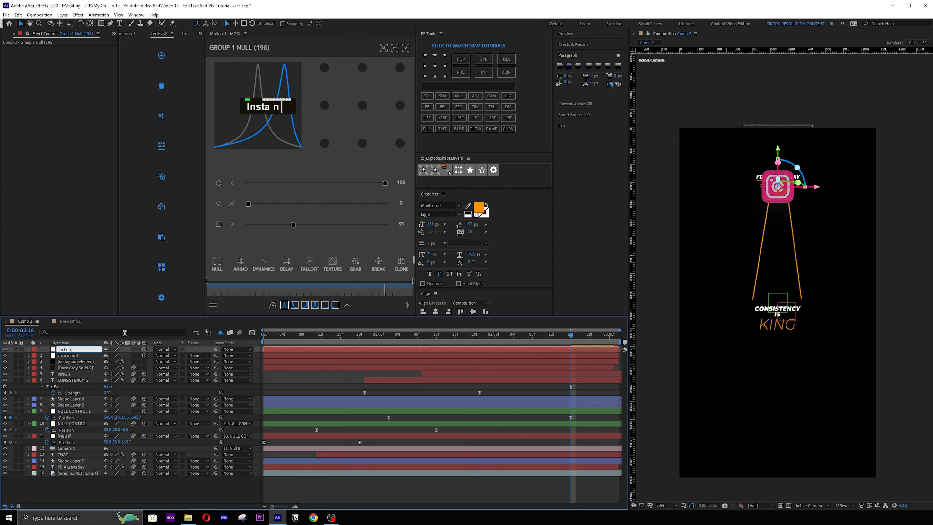
key("Return")
- Centre both the Insta null and the crown null in the composition view
left_click(87, 355, "ctrl")
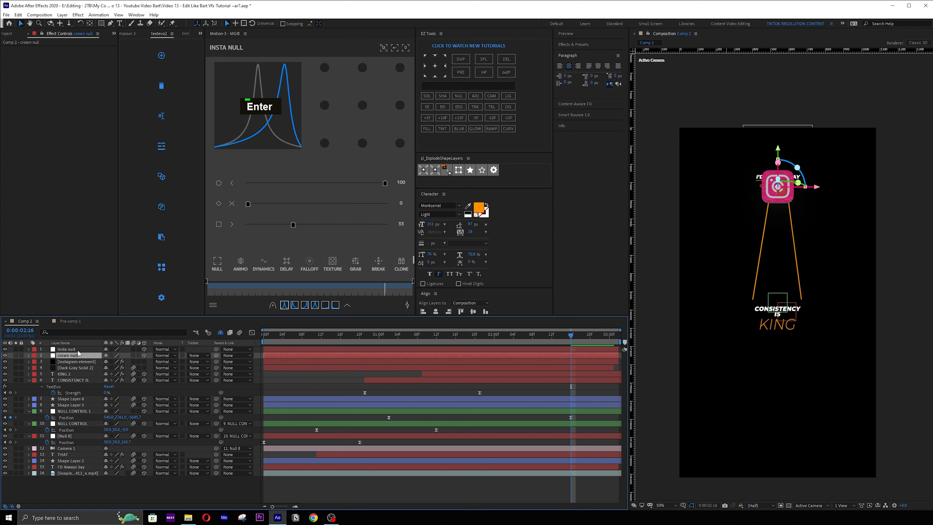
key("ctrl")
key("ctrl")
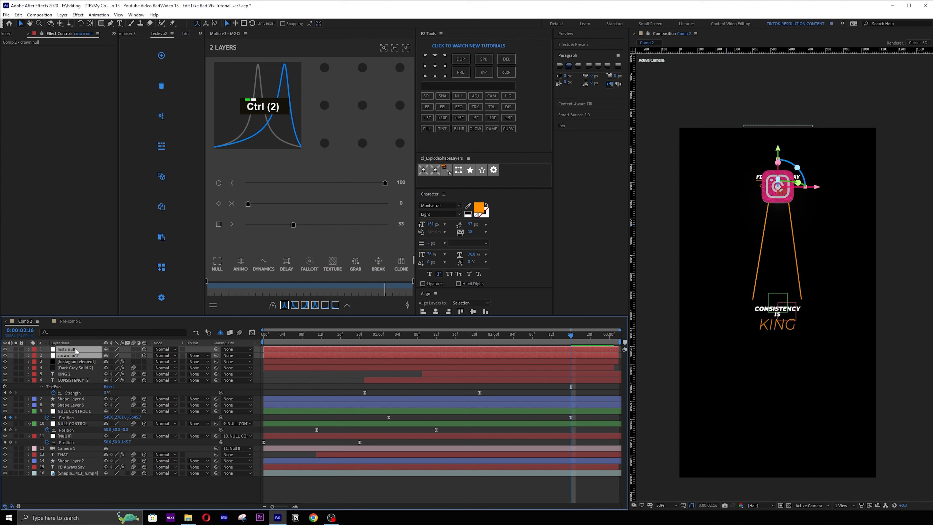
key("ctrl+alt+Home")
key("ctrl+Home")
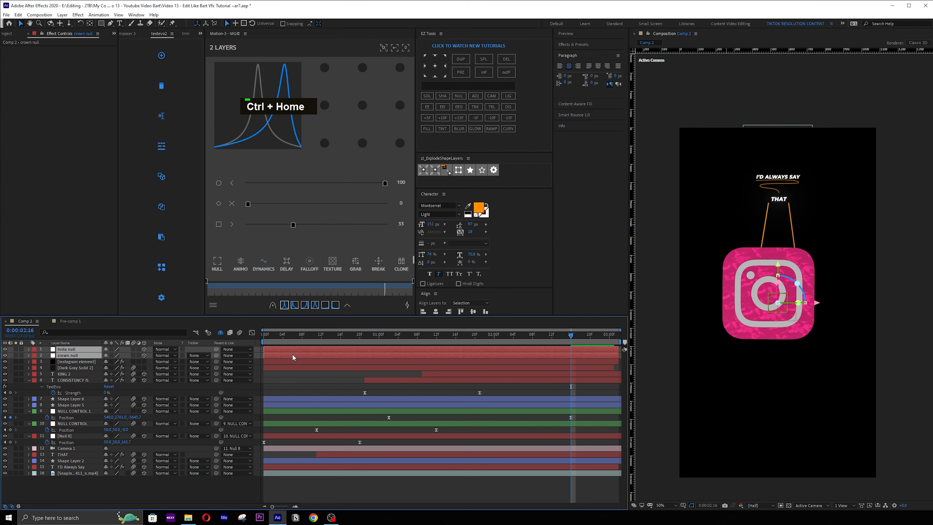
left_click(310, 381)
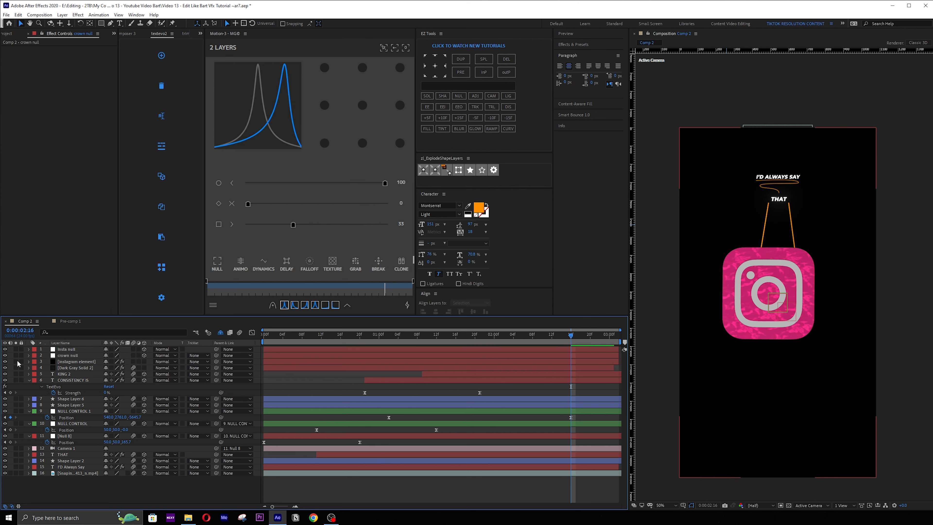
- Hide and reshow the instagram element layer to inspect what lies behind the logo
left_click(5, 361)
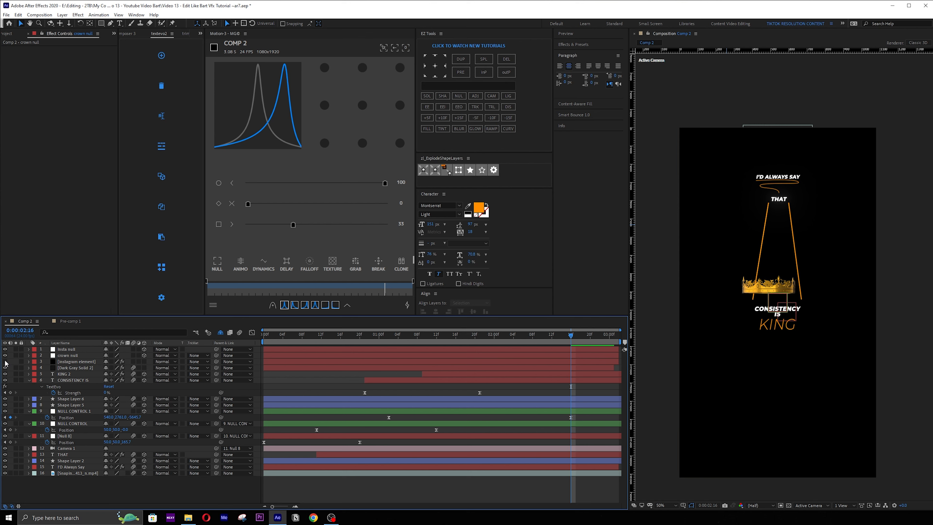
double_click(5, 362)
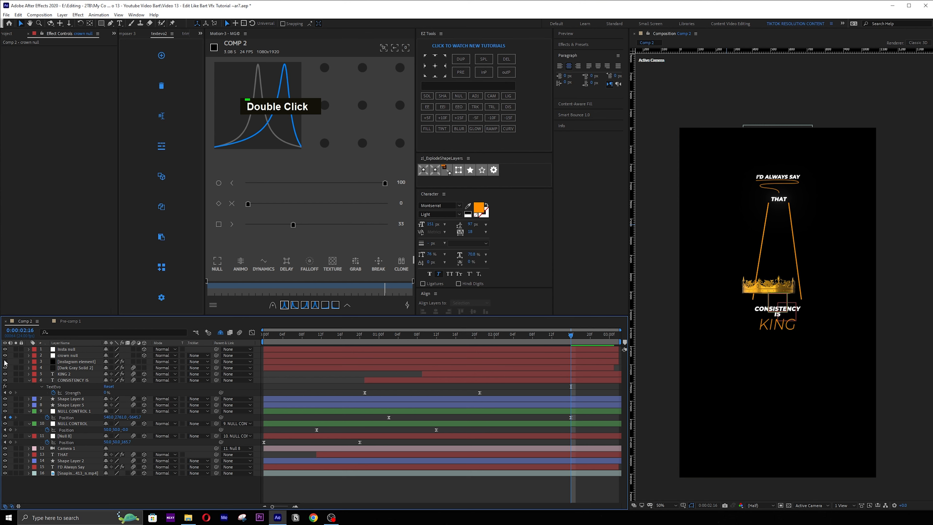
left_click(5, 362)
left_click(78, 362)
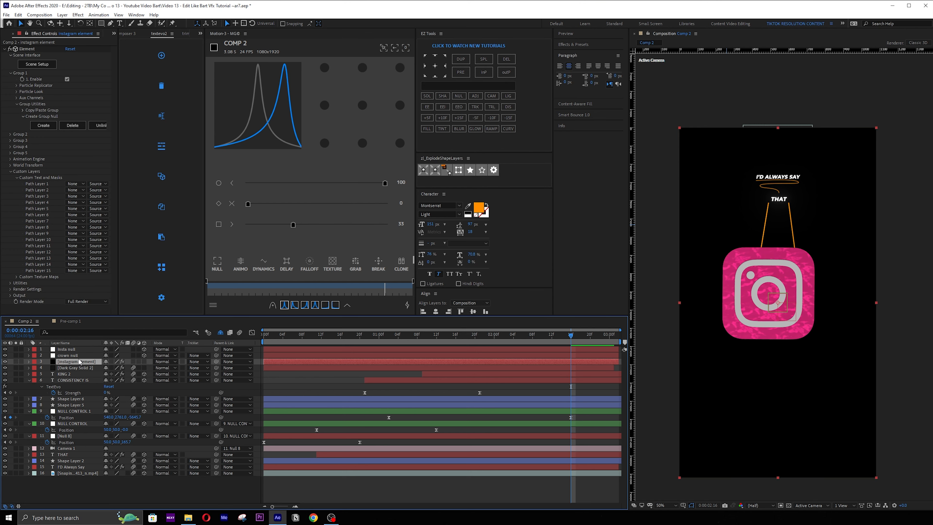
- Swap the names of the two nulls to match their objects, and move the crown above the logo with X about 591
left_click(82, 355)
key("p")
left_click(80, 349)
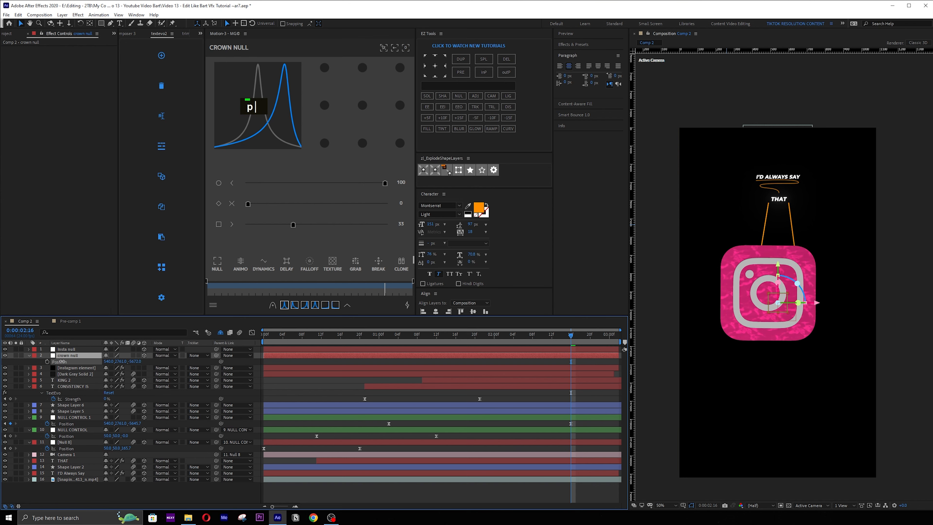
key("p")
left_click_drag(87, 355, 33, 356)
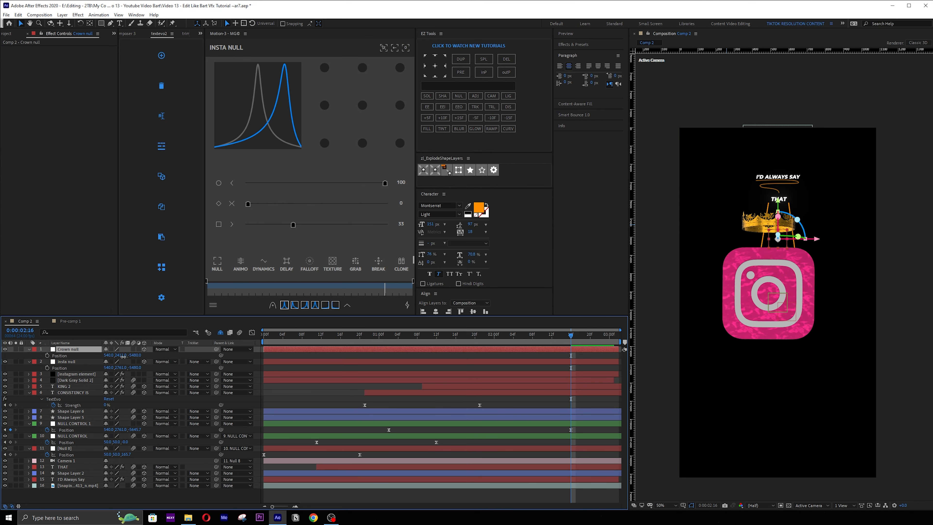
mouse_move(122, 356)
left_mouse_down()
mouse_move(131, 355)
mouse_move(114, 356)
mouse_move(134, 360)
left_mouse_up()
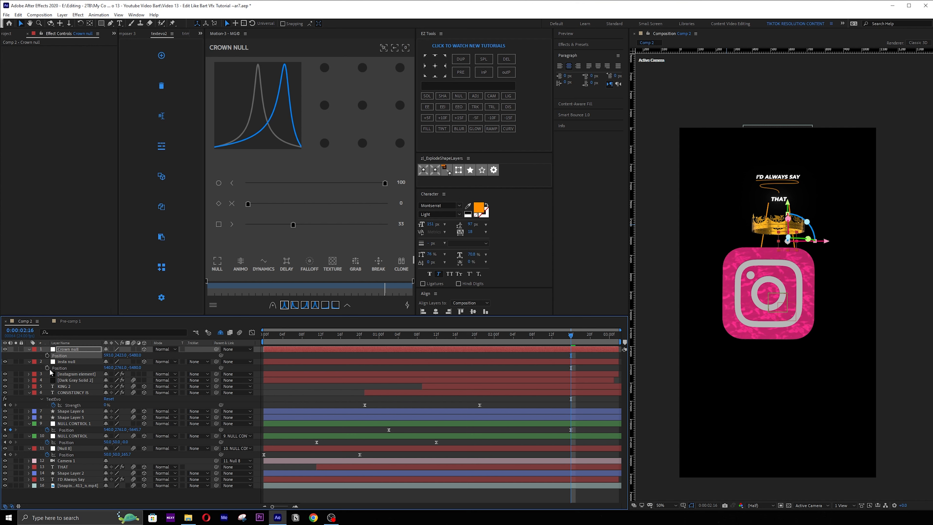
- Scale the Instagram logo down slightly and place the Insta null at about 591, 2844, -5480, beneath the crown
double_click(79, 364)
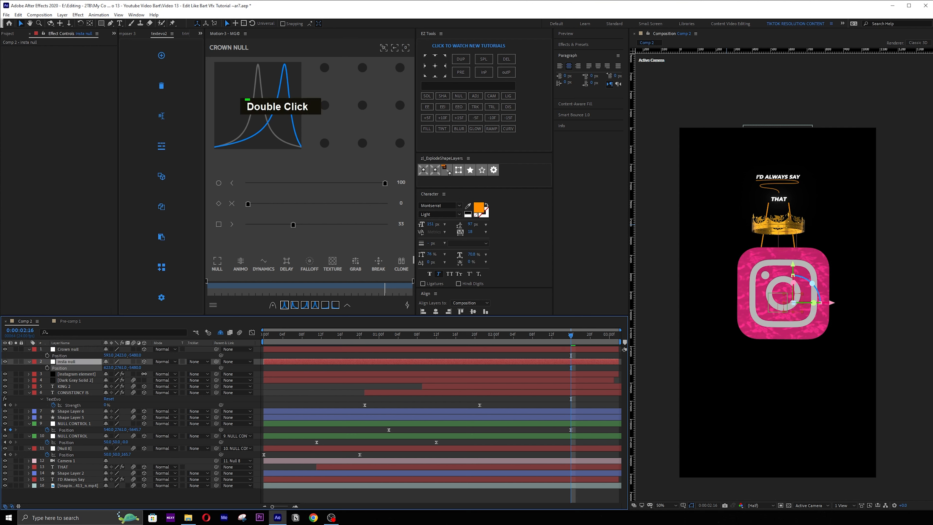
key("s")
left_click_drag(135, 369, 97, 363)
key("p")
- Animate the Crown null's X Rotation with eased keyframes starting at -115° at 0:00:01:16
key("r")
key("ctrl+z")
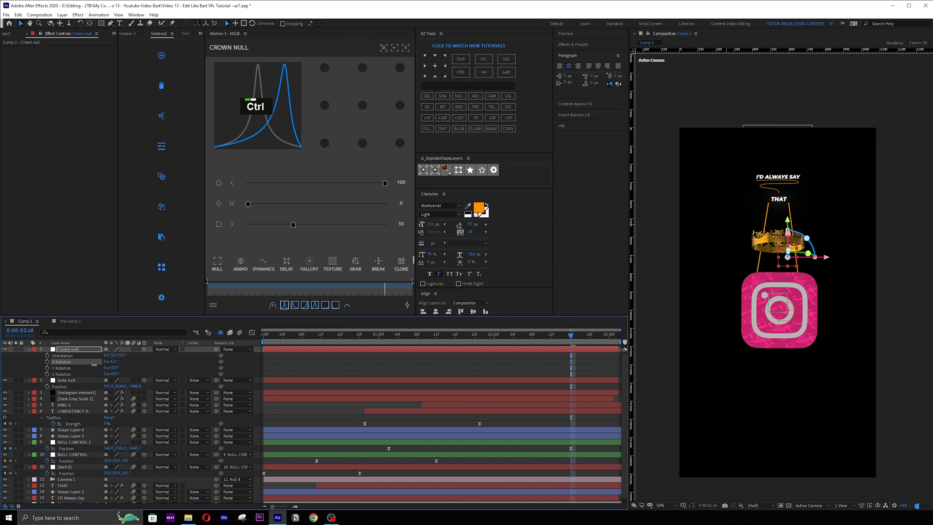
key("space")
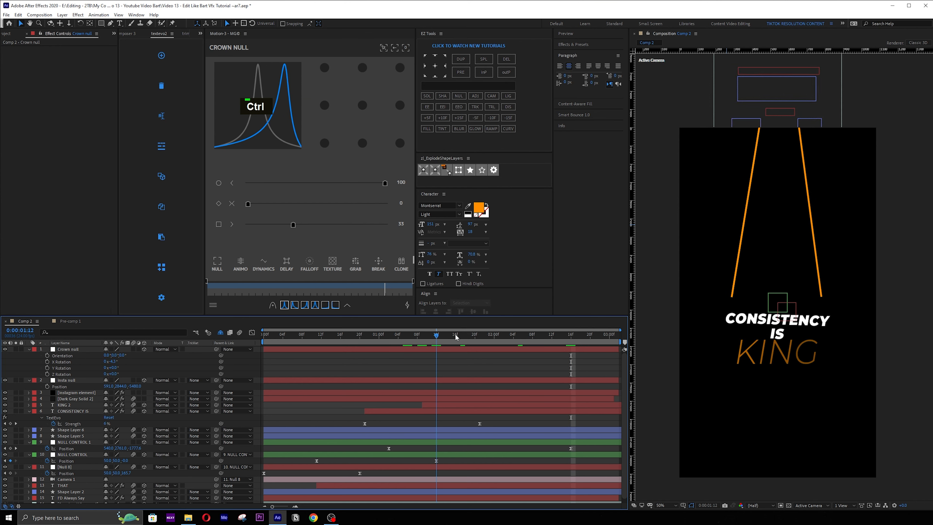
mouse_move(513, 321)
left_mouse_down()
mouse_move(527, 318)
mouse_move(471, 322)
mouse_move(513, 314)
left_mouse_up()
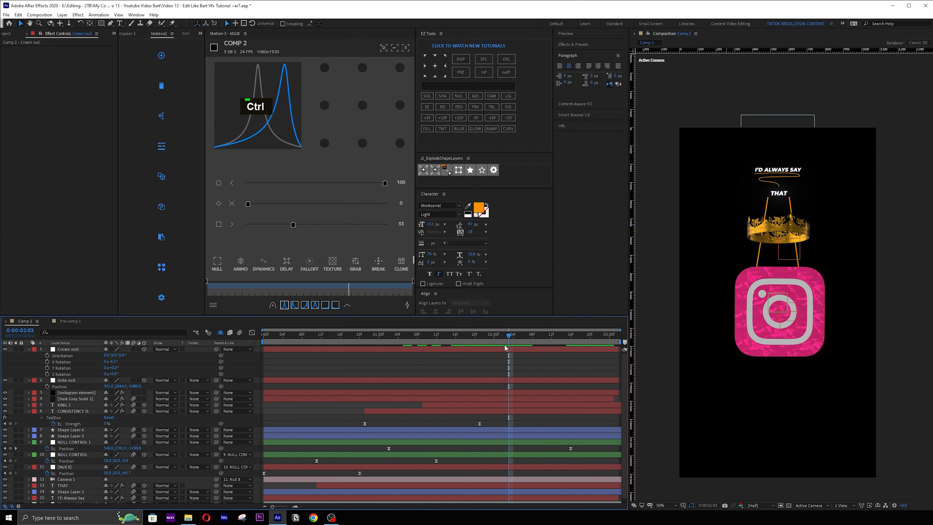
left_click_drag(515, 335, 500, 320)
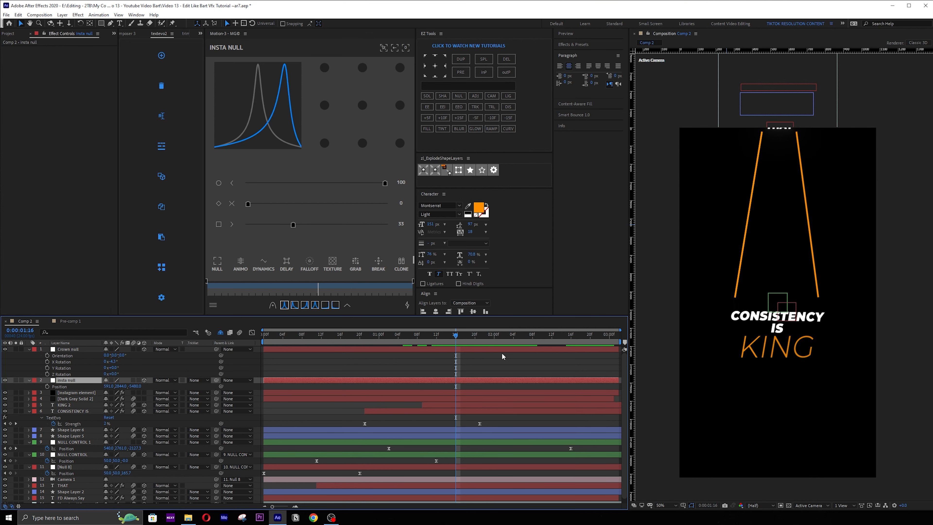
left_click(85, 361)
key("ctrl+v")
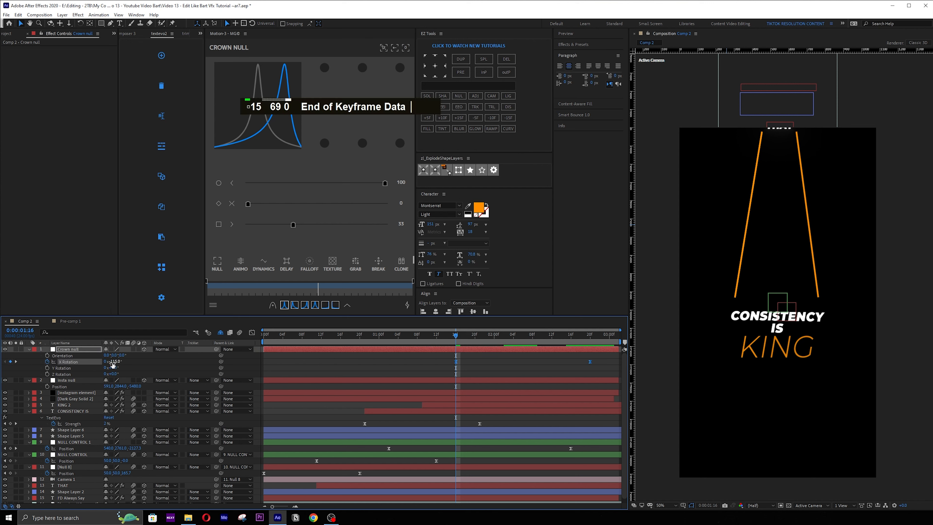
- Animate the Insta null's Y Rotation from 90° at 0:00:01:21 with eased keyframes ending at 0:00:02:16
left_click_drag(504, 336, 456, 335)
left_click(464, 336)
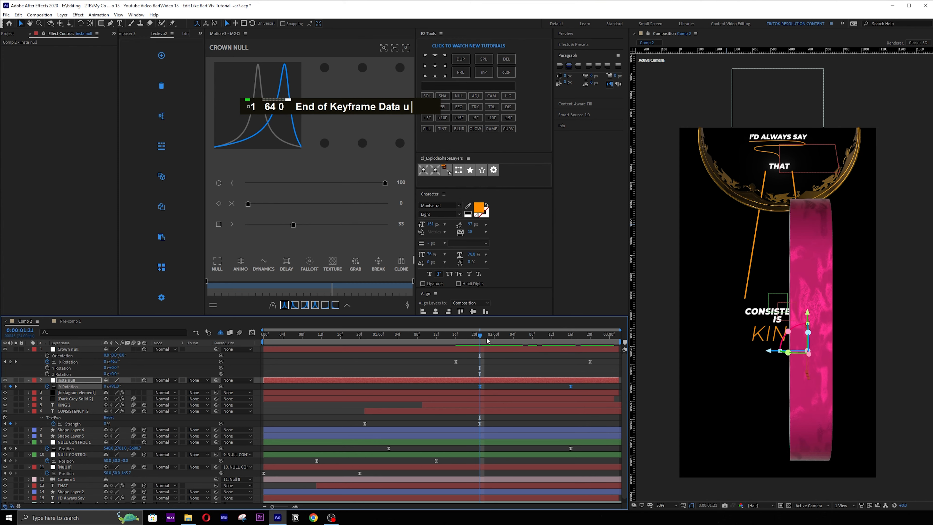
left_click(134, 373)
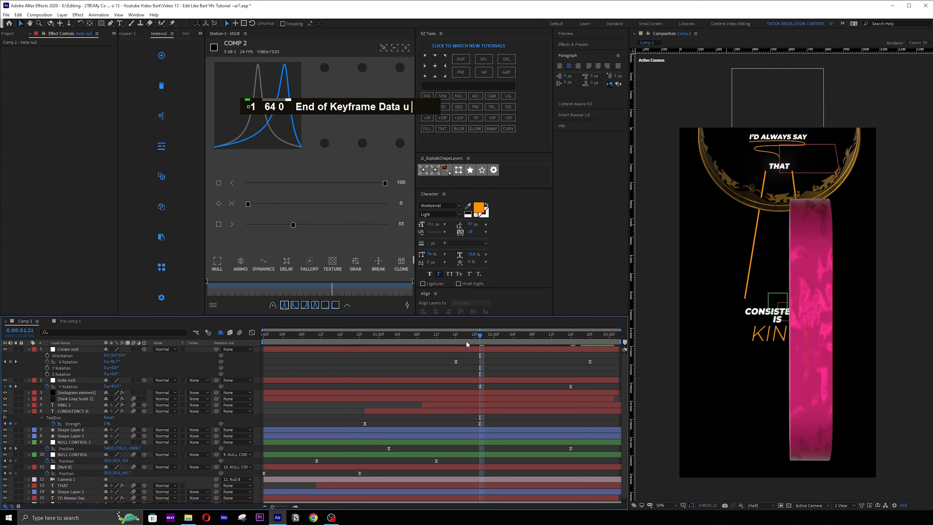
mouse_move(486, 339)
left_mouse_down()
mouse_move(578, 343)
mouse_move(480, 342)
left_mouse_up()
- Keyframe the Insta null's Position at 0:00:01:02 and 0:00:02:16, setting Z to about -5611 at the first keyframe
left_click(490, 379)
key("p")
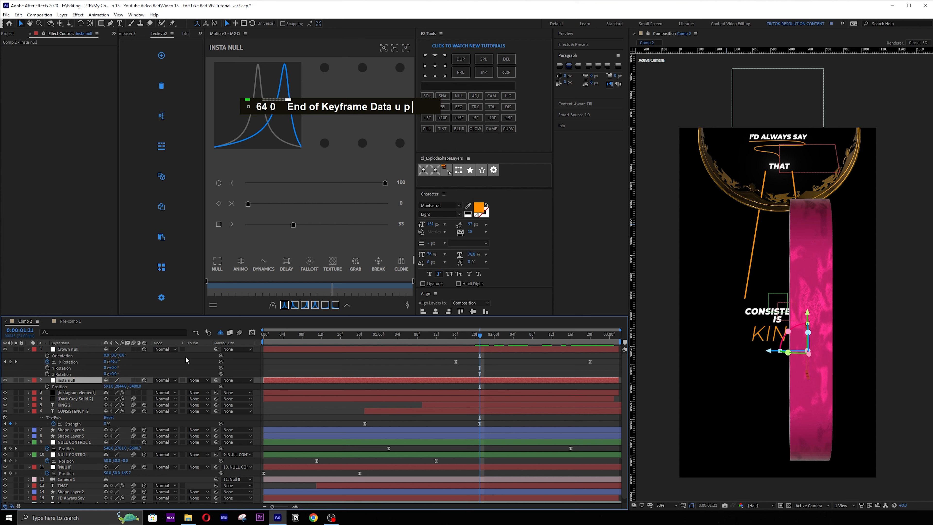
left_click(389, 336)
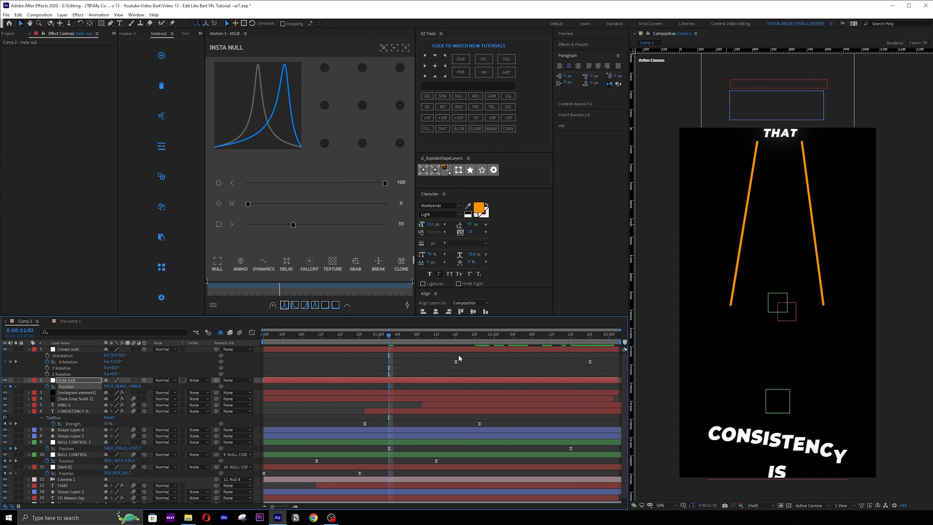
left_click(571, 337)
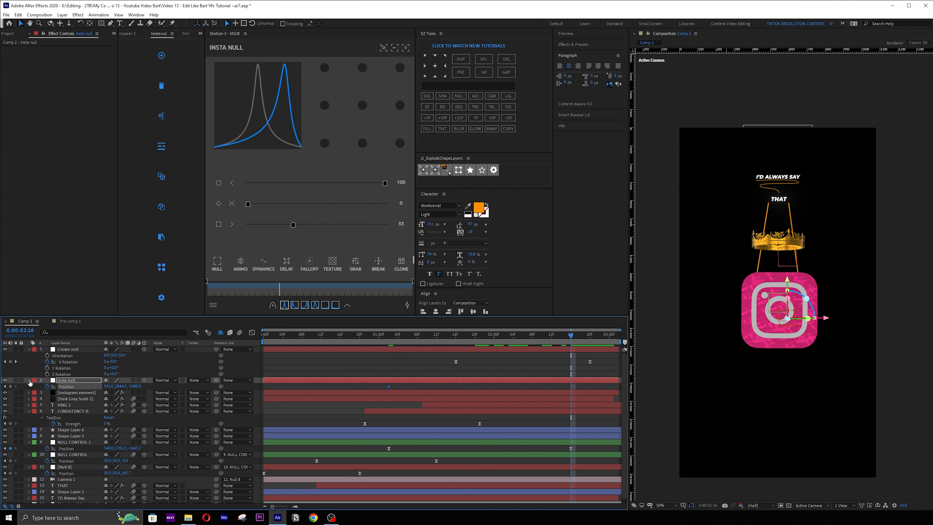
left_click(386, 337)
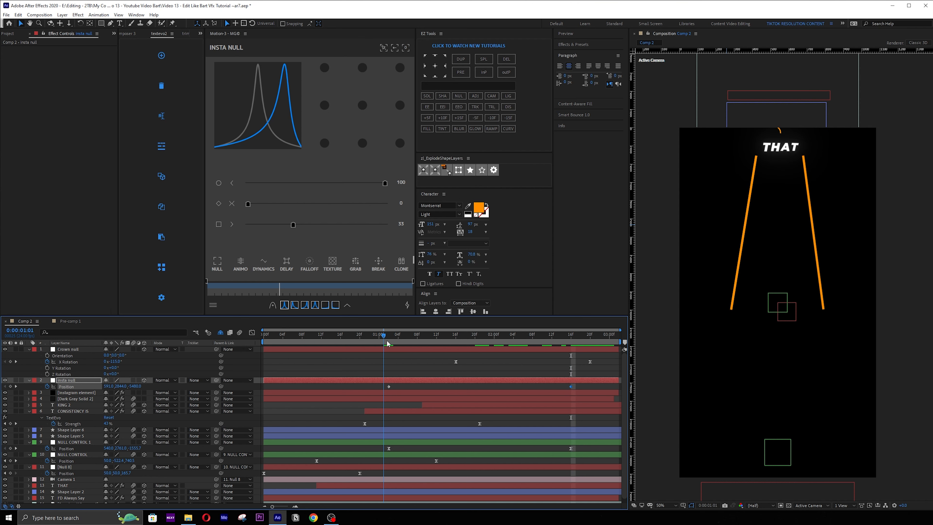
key("Page_Down")
key("Page_Down")
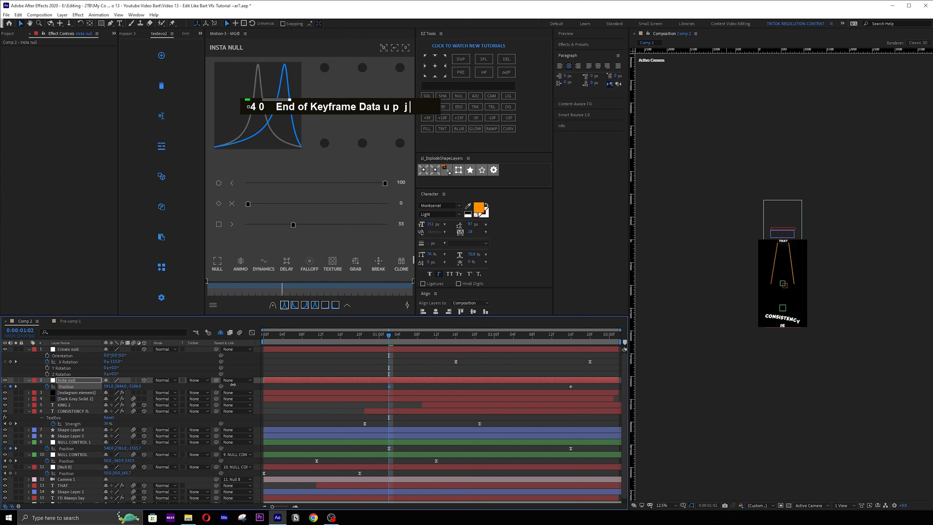
left_click_drag(232, 385, 67, 388)
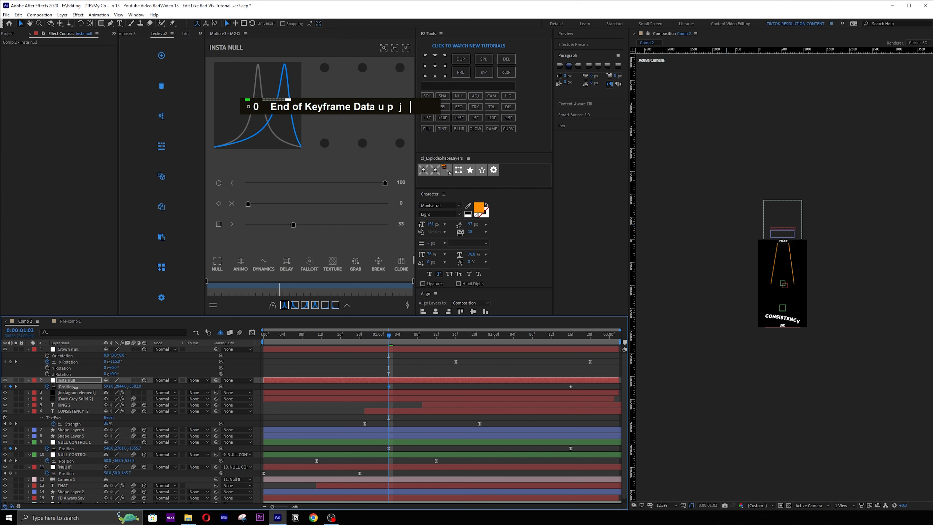
- Ease both Insta null Position keyframes with the Motion 80/80/80 curve
left_click_drag(377, 365, 592, 394)
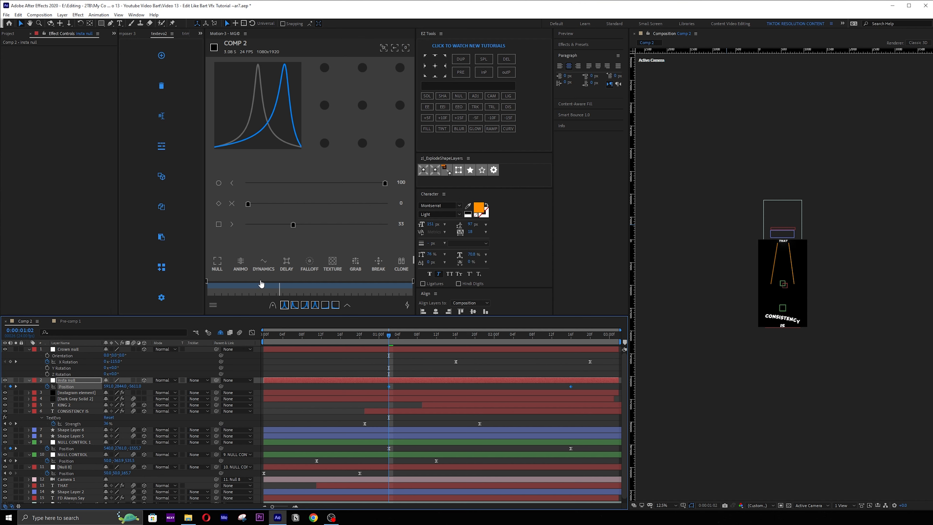
double_click(284, 305)
left_click(437, 380)
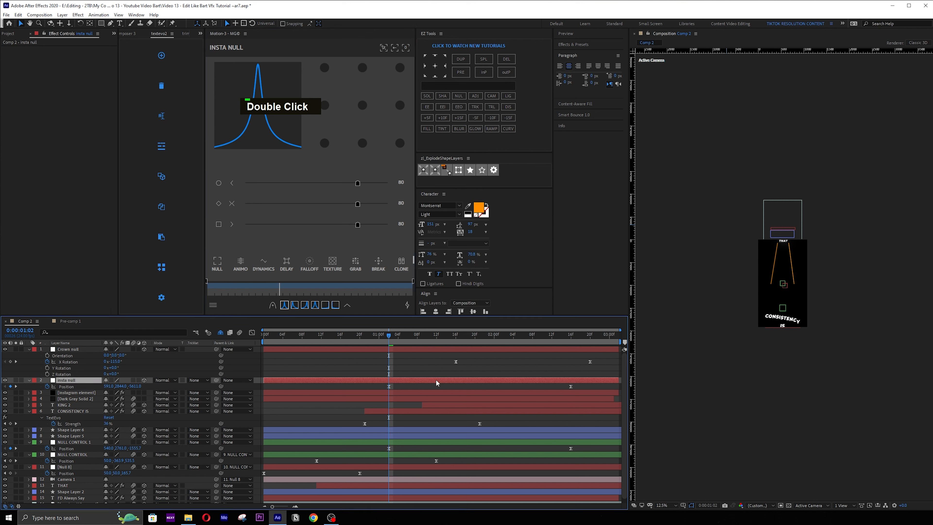
- Ease the Insta null's two Y Rotation keyframes with the Motion 0/0/100 curve
key("u")
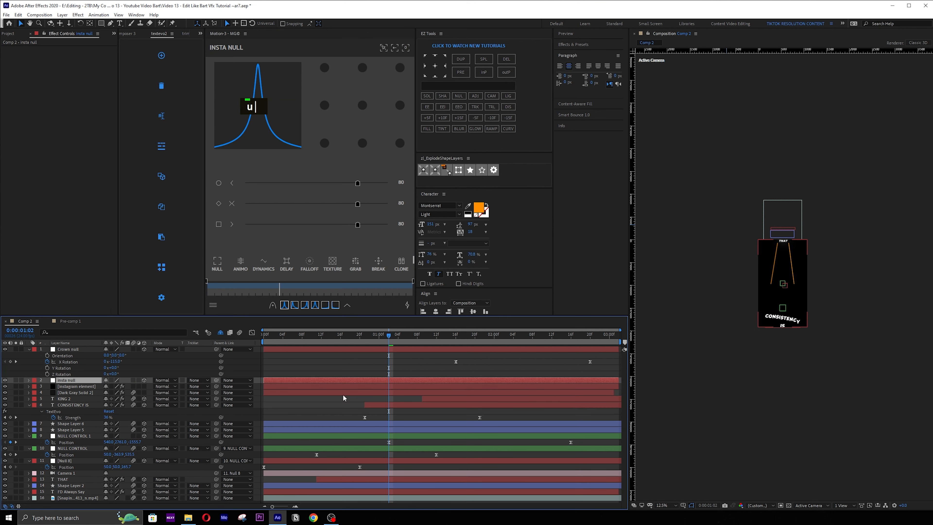
key("u")
left_click(75, 392)
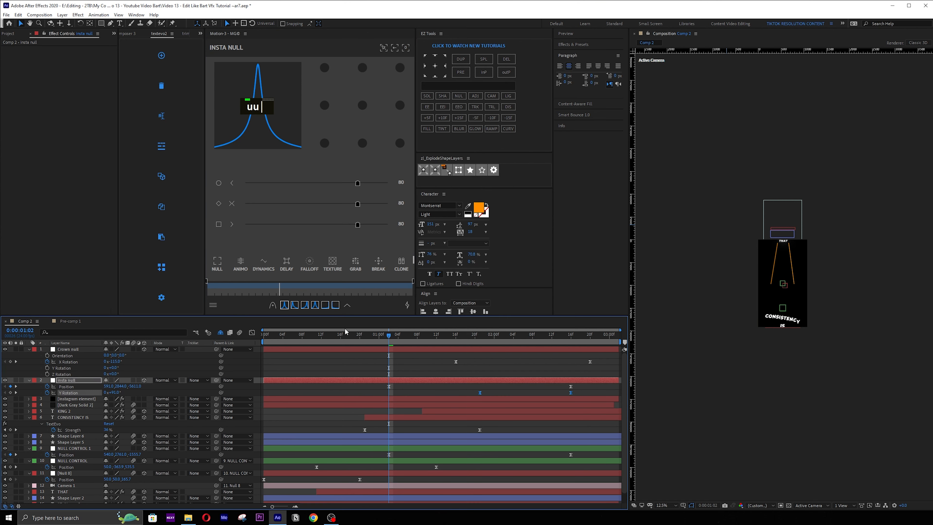
left_click(251, 332)
left_click_drag(593, 346, 439, 432)
double_click(335, 305)
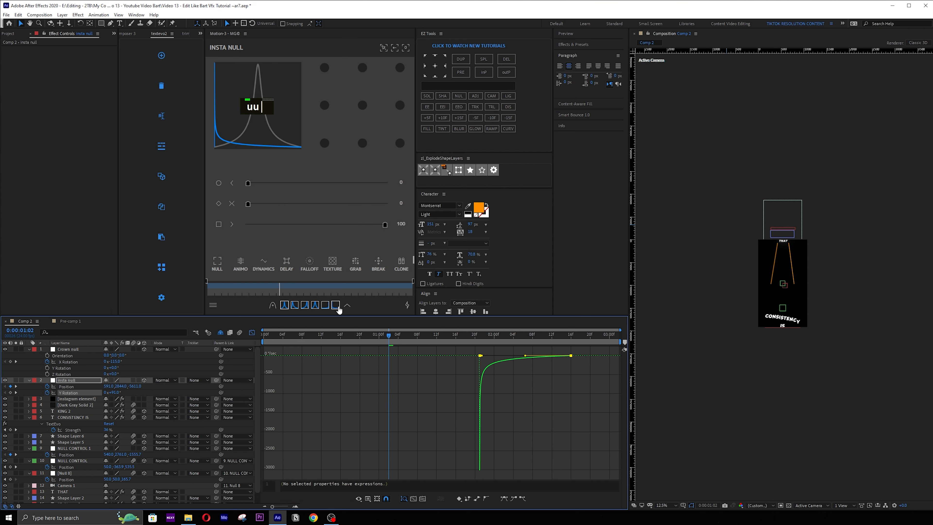
left_click_drag(595, 373, 443, 343)
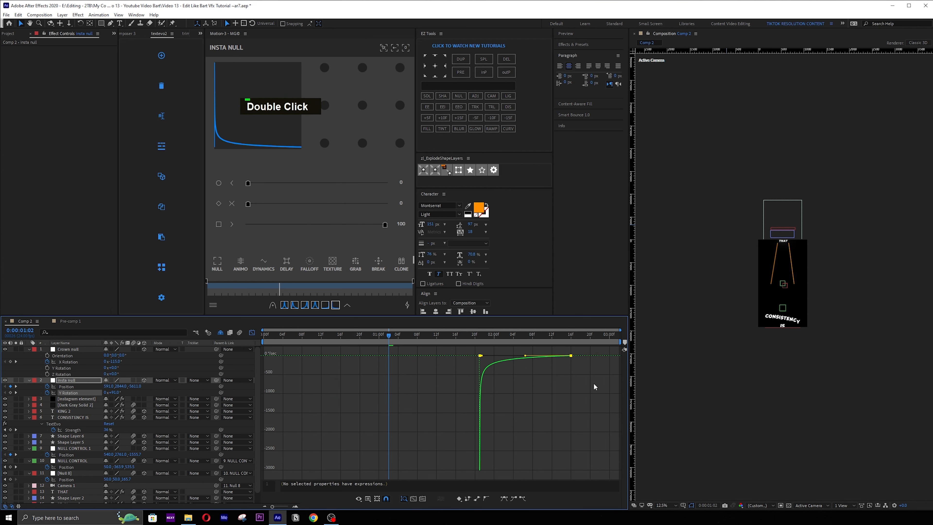
key("F9")
left_click_drag(584, 369, 506, 357)
left_click_drag(508, 371, 466, 355)
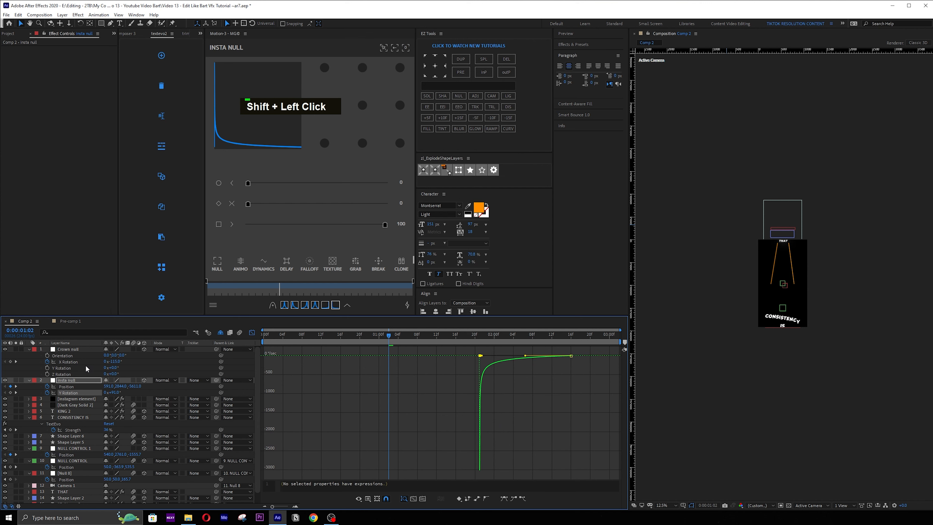
- Inspect the Crown null's X Rotation keyframes in the graph view
left_click(85, 363)
left_click_drag(592, 479, 375, 335)
left_click(252, 332)
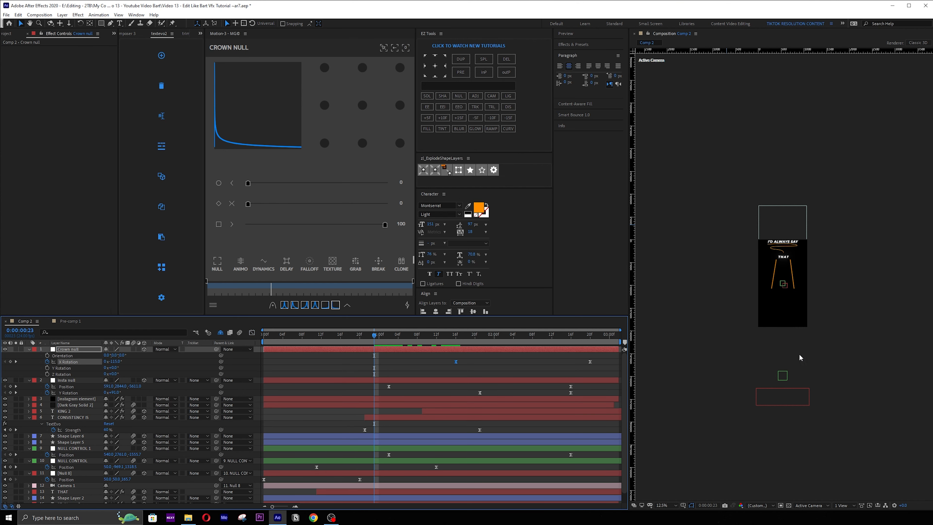
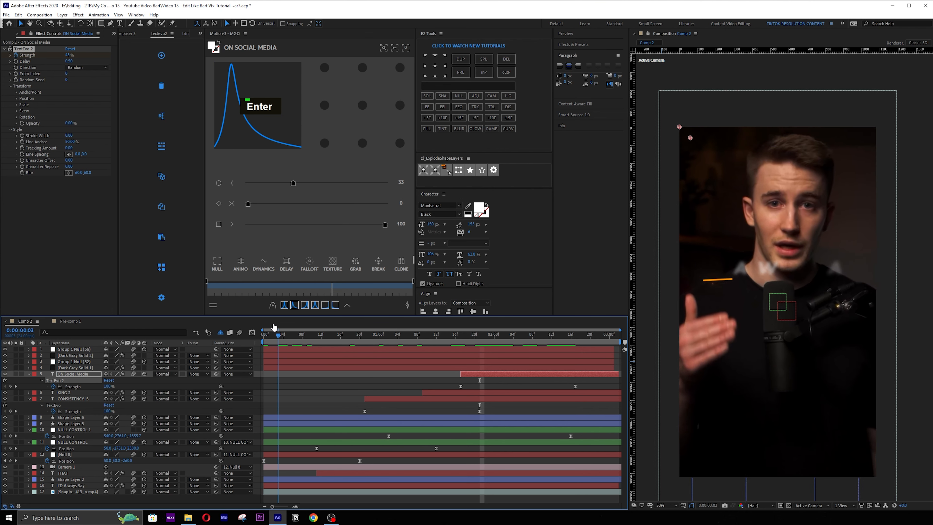
- Play the composition from the start to review the titles, lines, crown and Instagram logo
left_click(254, 387)
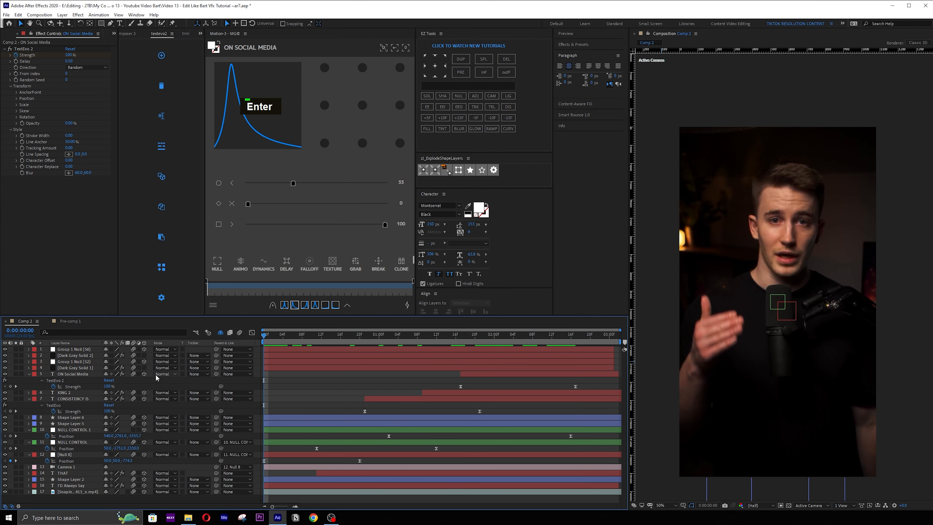
scroll(128, 413, "down", 1)
key("space")
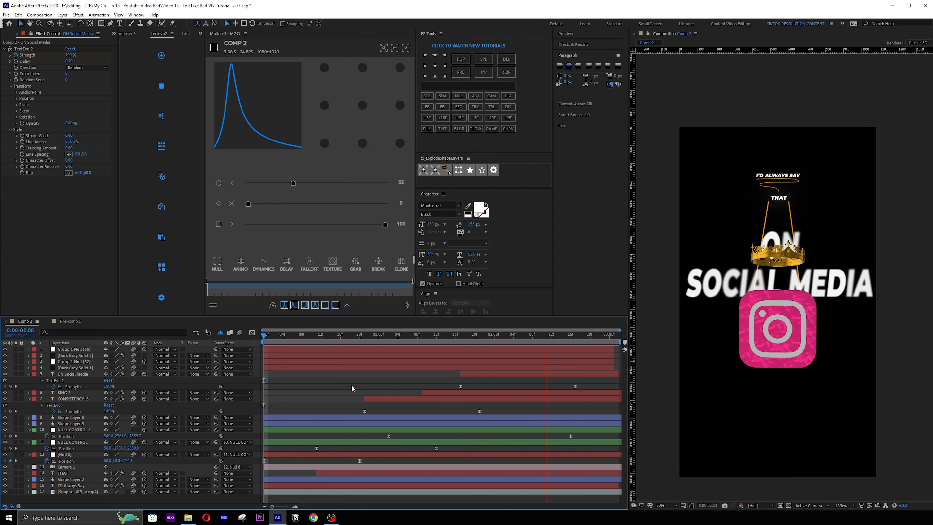
key("space")
key("space")
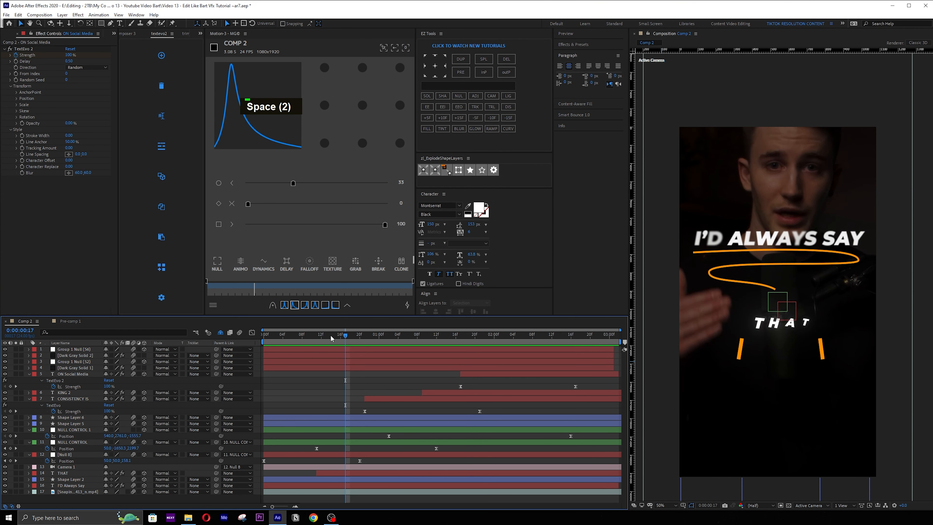
mouse_move(331, 336)
left_mouse_down()
mouse_move(316, 337)
mouse_move(345, 337)
mouse_move(331, 337)
left_mouse_up()
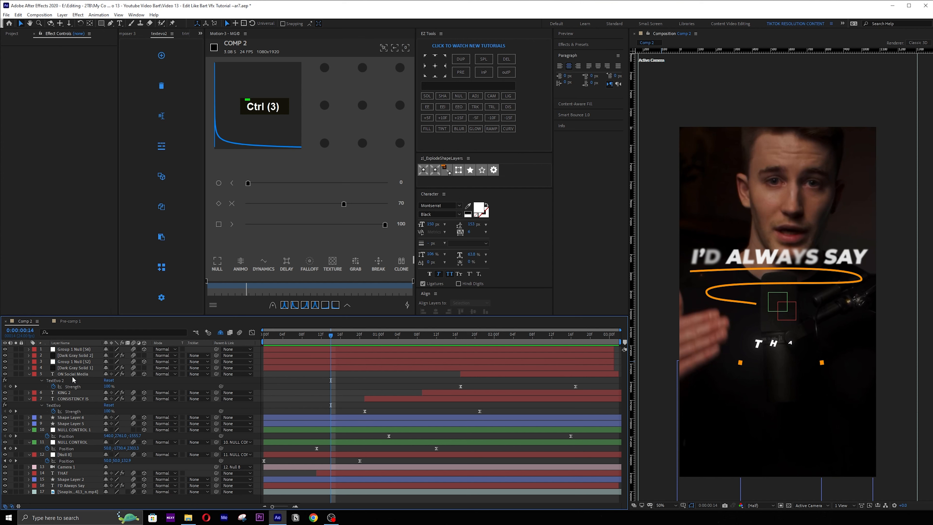
- Paste the copied Deep Glow effect onto the five title text layers and Shape Layers 2, 5 and 6
left_click(87, 374)
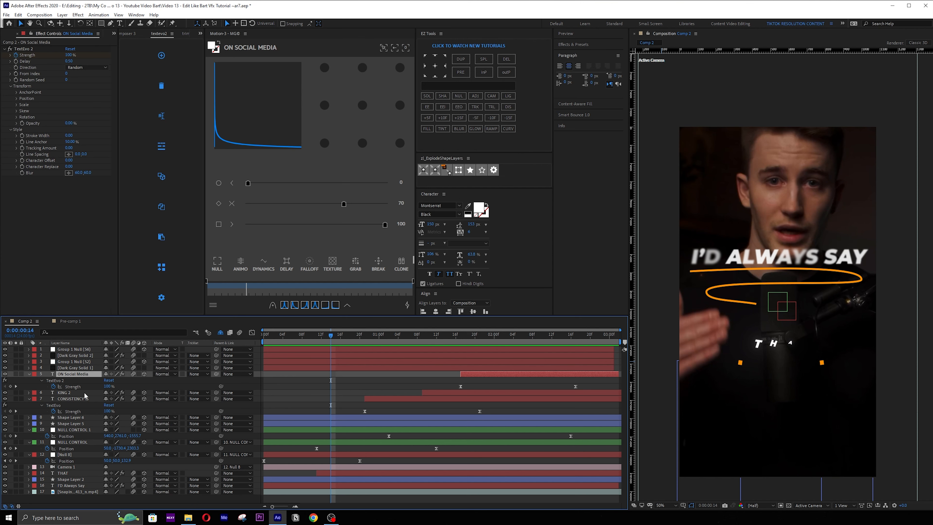
key("ctrl")
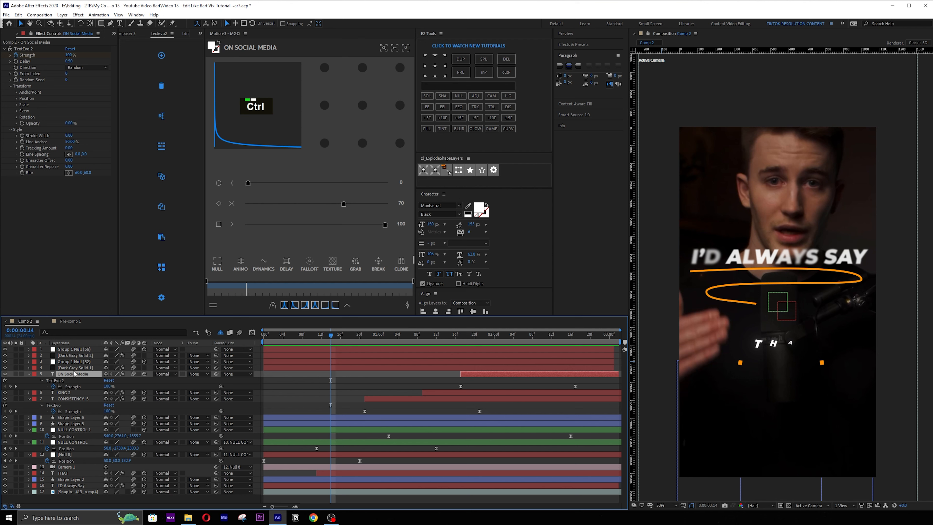
left_click(73, 392, "ctrl")
left_click(74, 399, "ctrl")
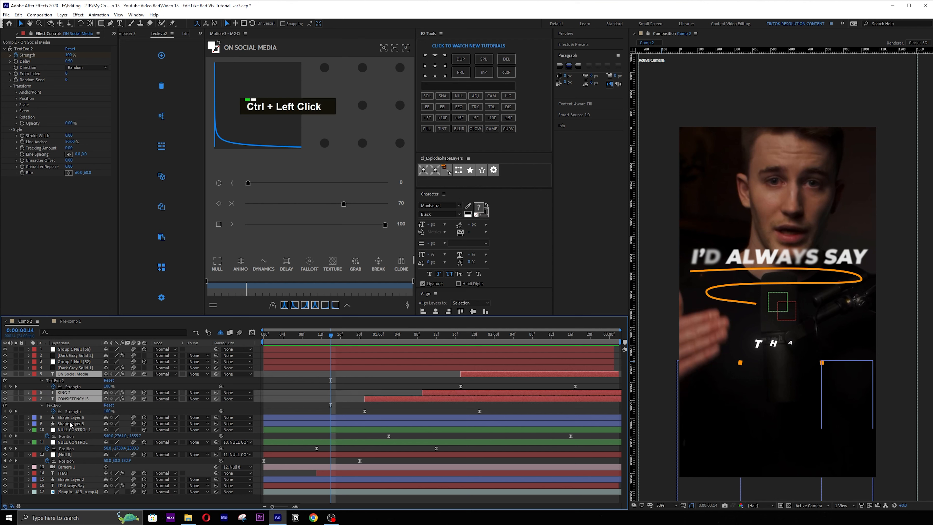
left_click(71, 418, "ctrl")
left_click(71, 424, "ctrl")
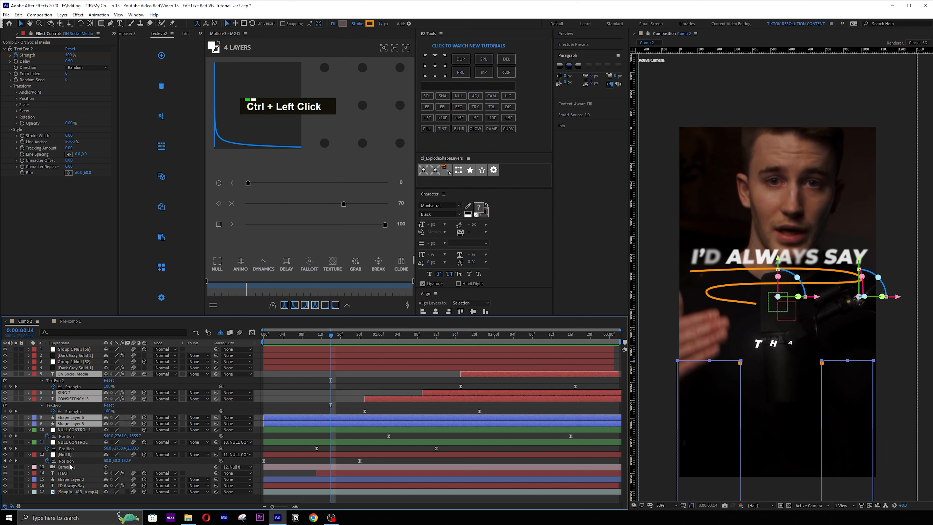
left_click(70, 473, "ctrl")
left_click(70, 479, "ctrl")
left_click(72, 486, "ctrl")
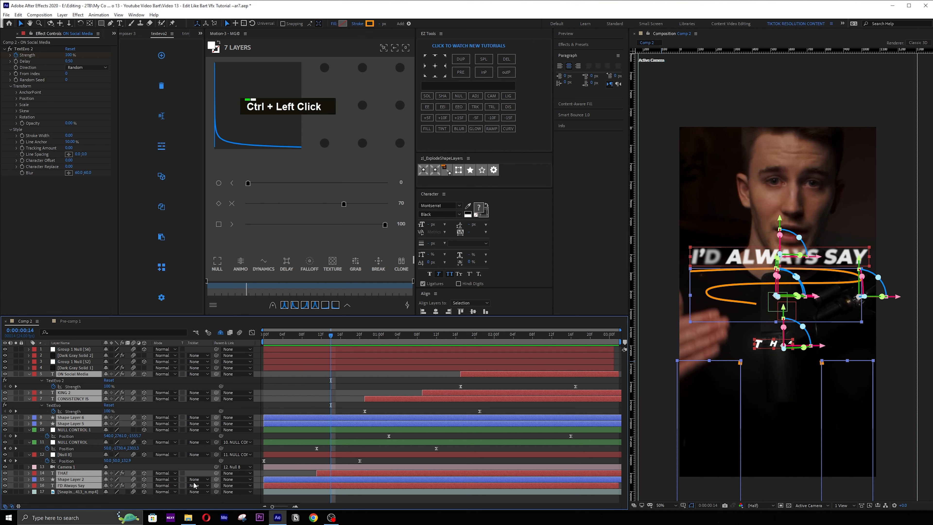
key("ctrl+c")
key("ctrl+v")
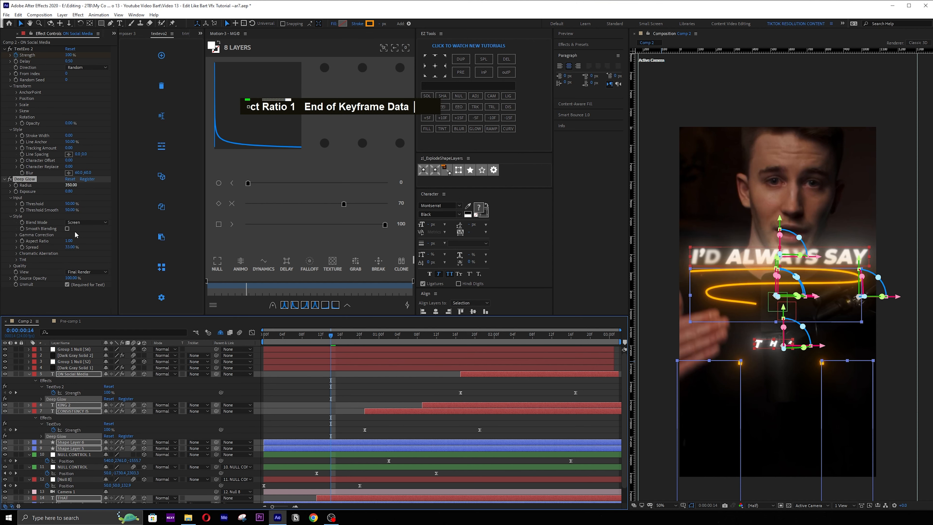
left_click(377, 389)
- Play the composition from the start to check the glow on the titles and orange lines
left_click_drag(331, 336, 234, 337)
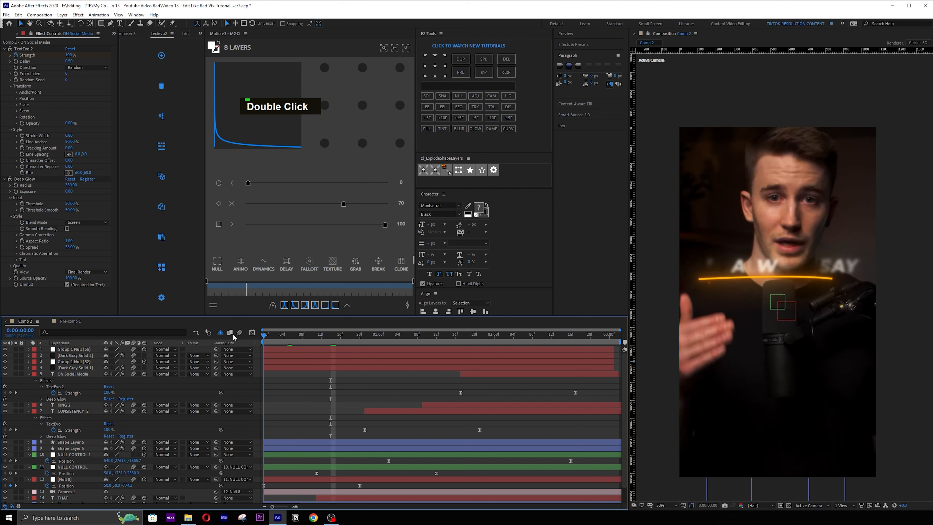
key("space")
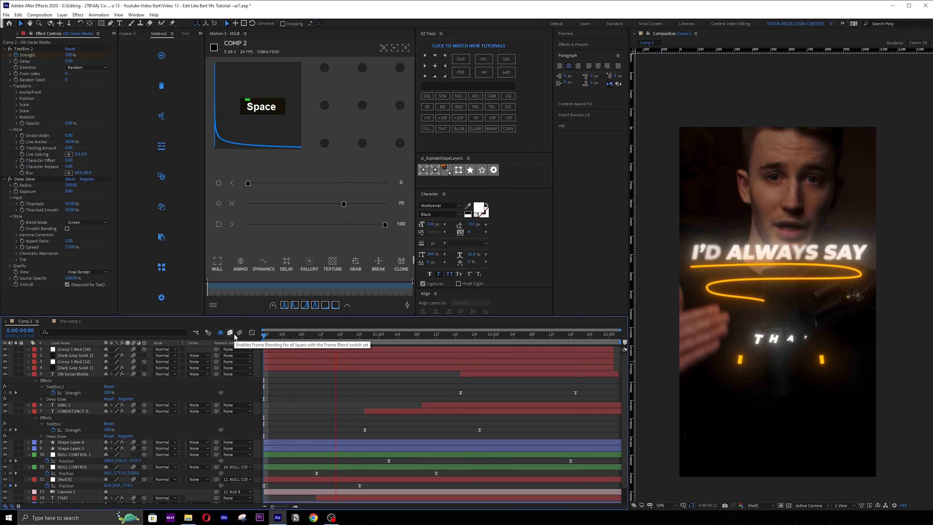
key("space")
- Remove the Deep Glow effect from the CONSISTENCY IS text layer
left_click(397, 410)
scroll(397, 414, "down", 1)
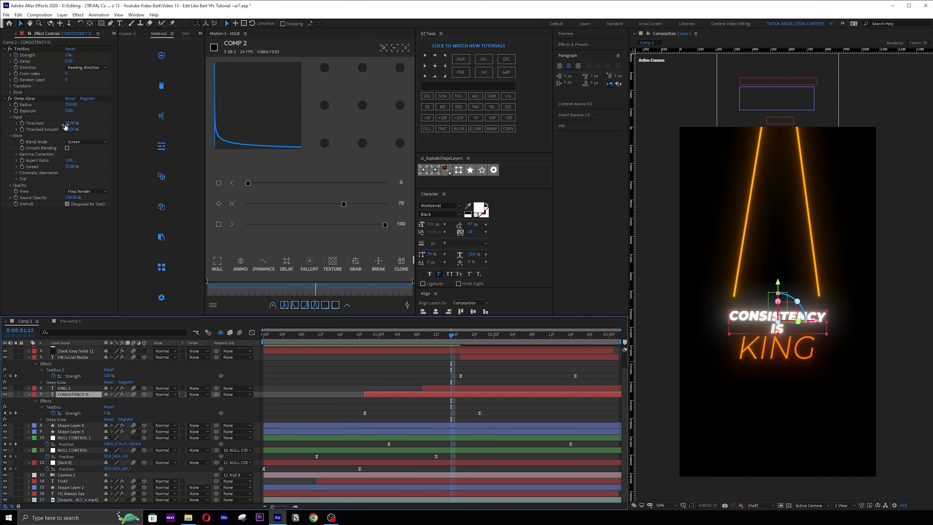
left_click(24, 98)
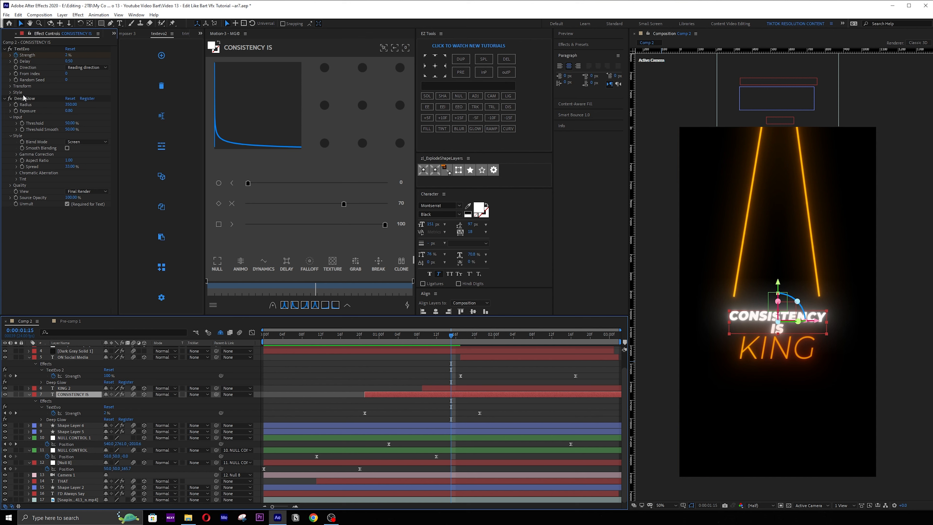
double_click(24, 99)
key("Delete")
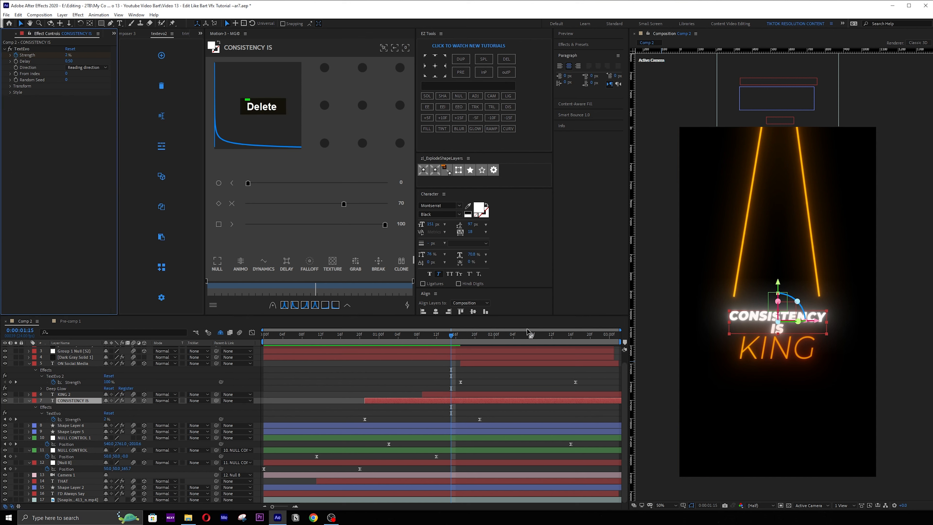
- Set the Deep Glow Exposure of the ON Social Media title to 0.5
left_click(791, 343)
left_click_drag(452, 335, 509, 338)
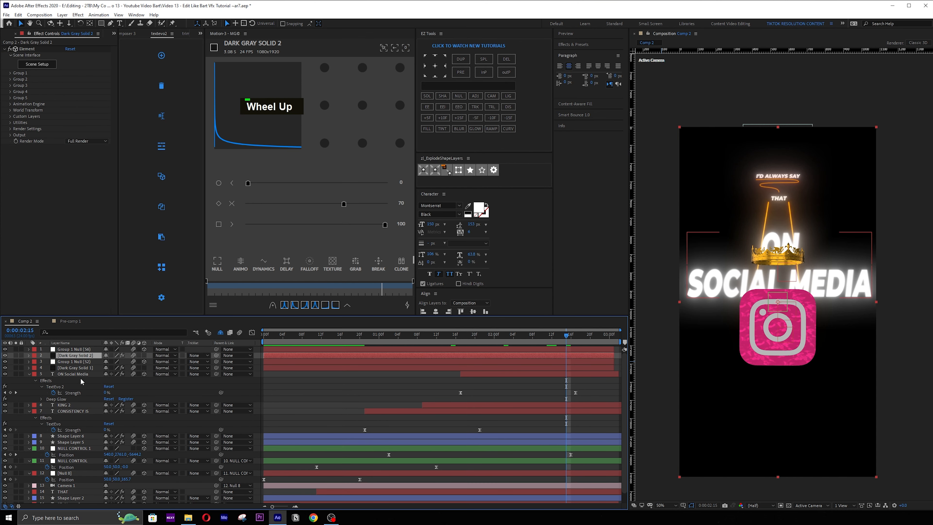
left_click(81, 375)
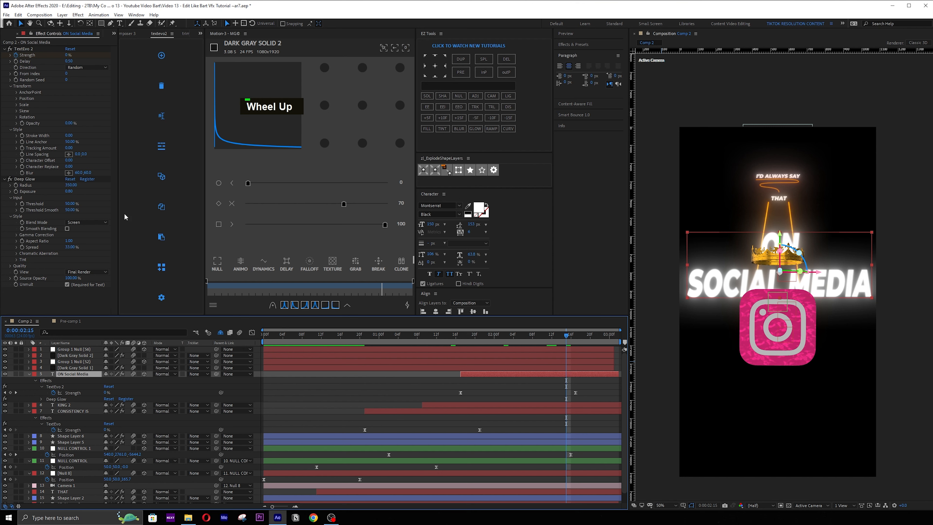
left_click(69, 192)
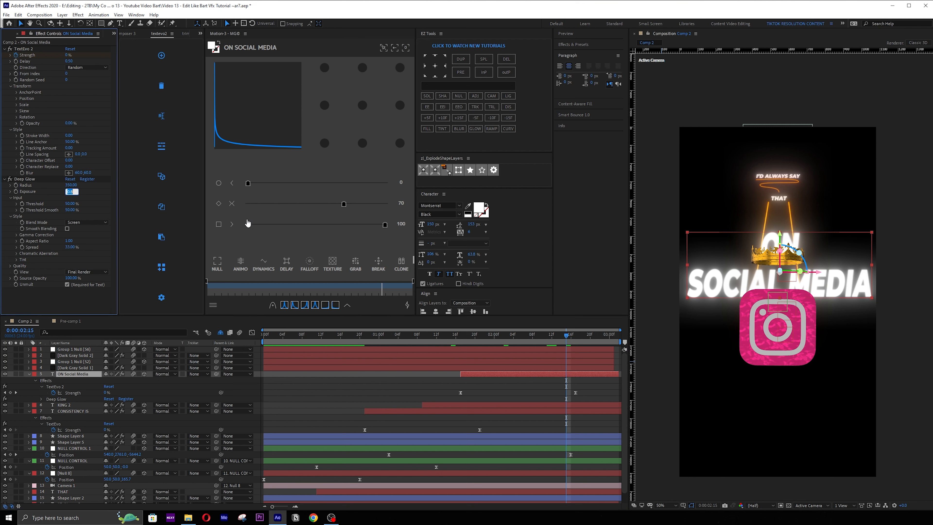
type("0.5")
key("Return")
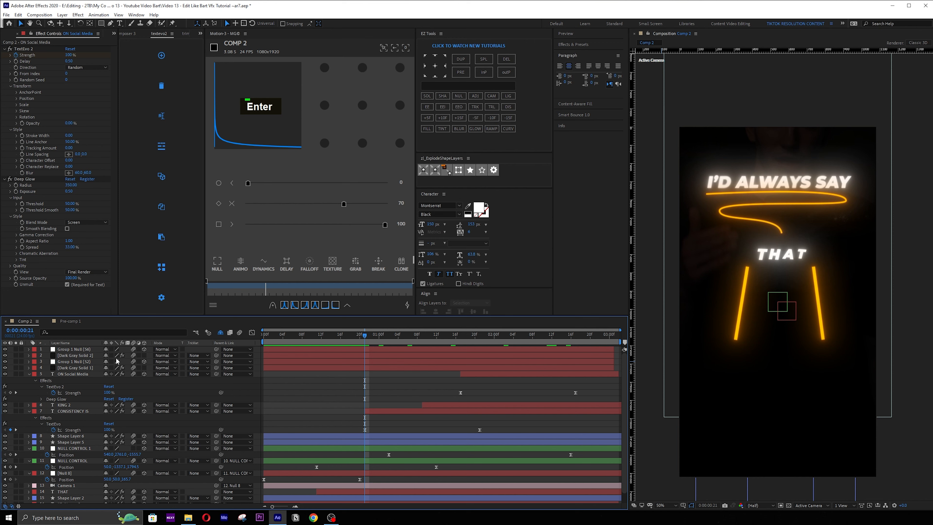
- Set the Deep Glow Exposure of the I'D Always Say title to 0.5
scroll(109, 350, "down", 1)
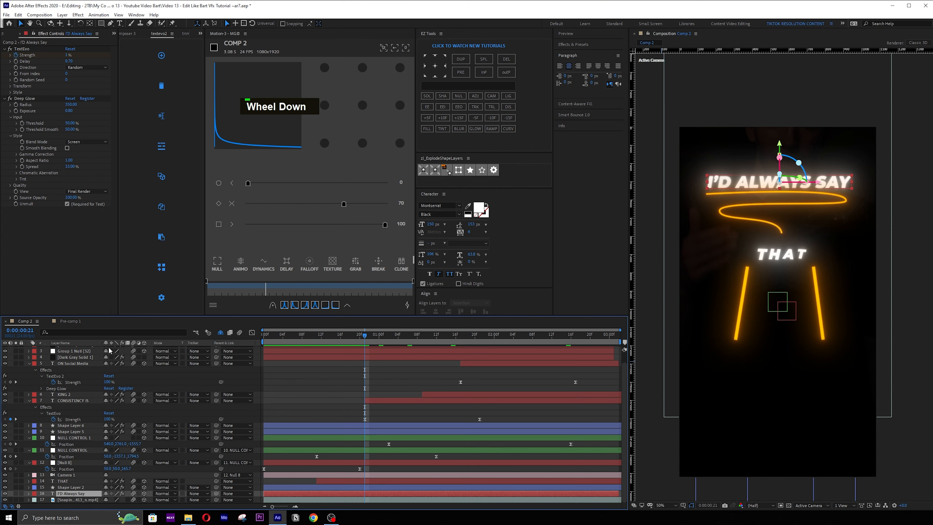
left_click(69, 110)
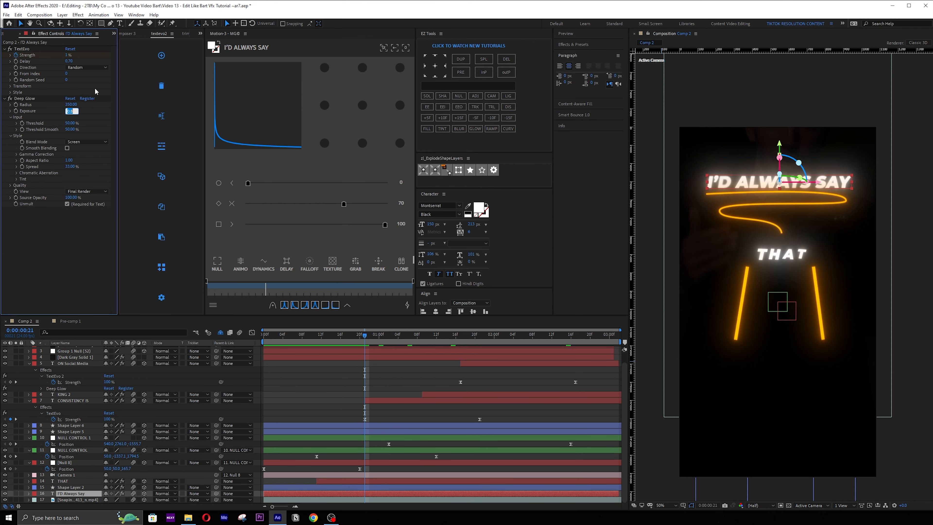
type("0.5")
key("Return")
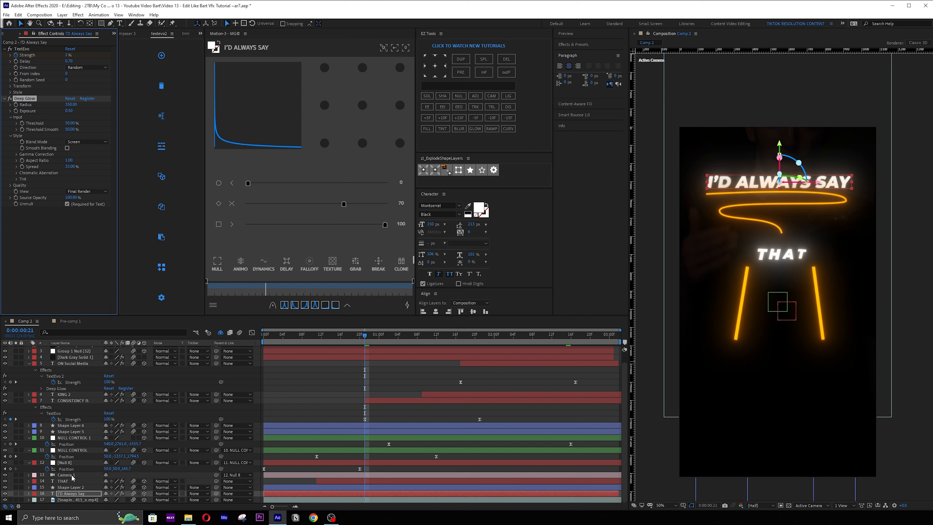
- Set the Deep Glow Exposure of the curved underline on Shape Layer 2 to 0.5, then deselect everything
left_click(72, 487)
left_click(71, 61)
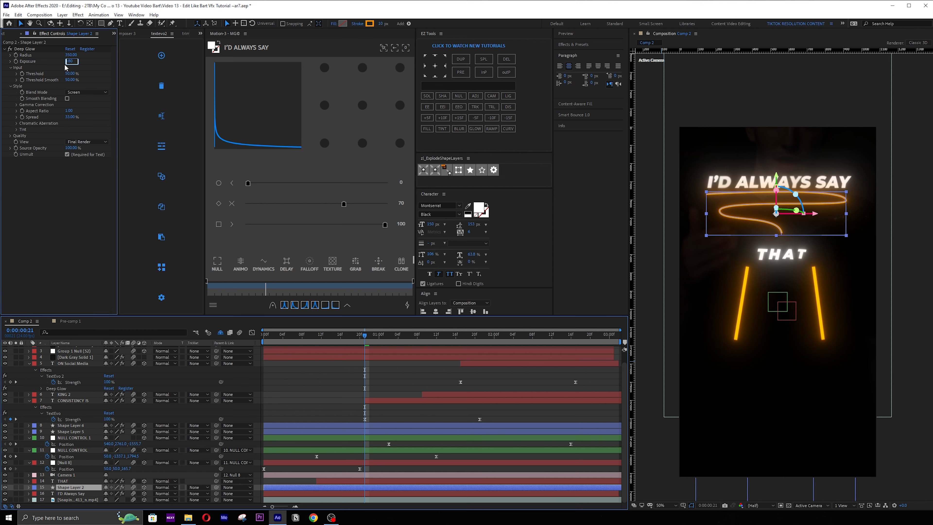
type("0.5")
key("Return")
key("F2")
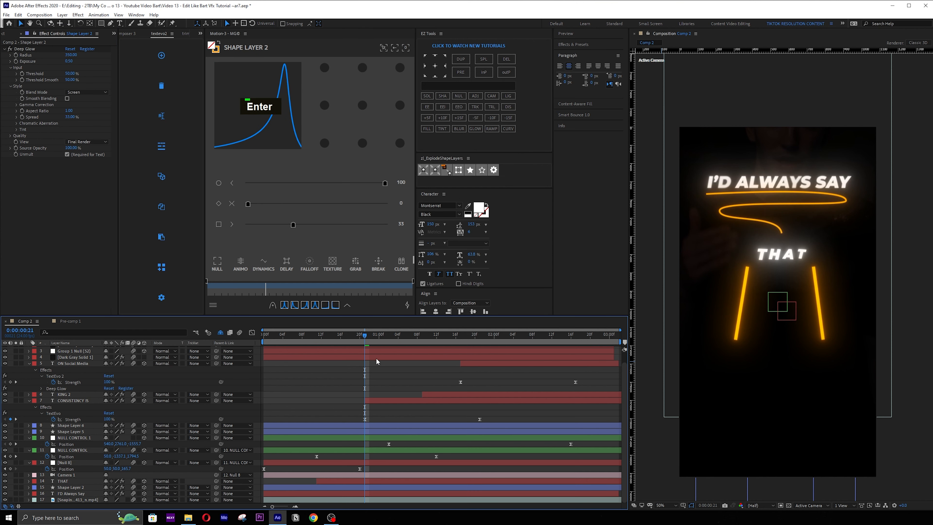
- Apply the Shine effect to the ON Social Media title, with the playhead at 0:00:02:09
left_click_drag(380, 338, 537, 343)
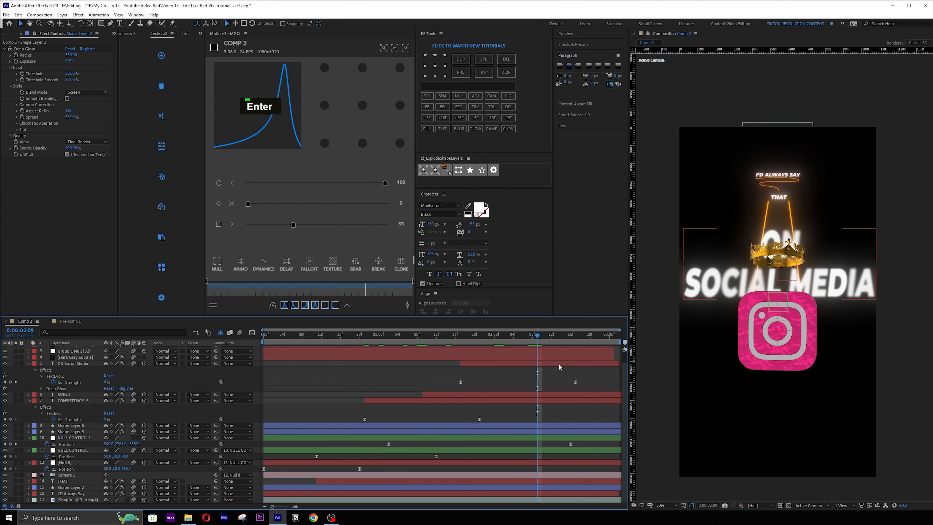
scroll(805, 320, "up", 2)
scroll(815, 317, "down", 2)
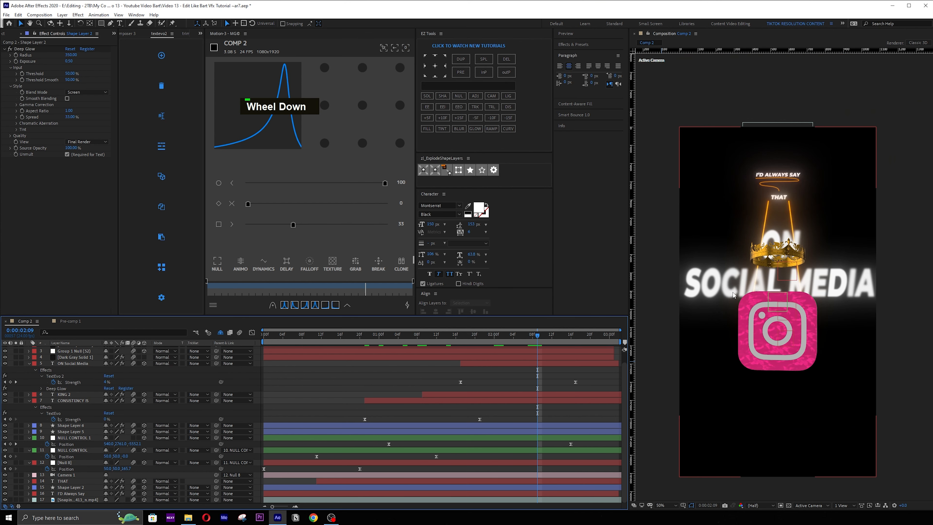
key("ctrl")
key("ctrl")
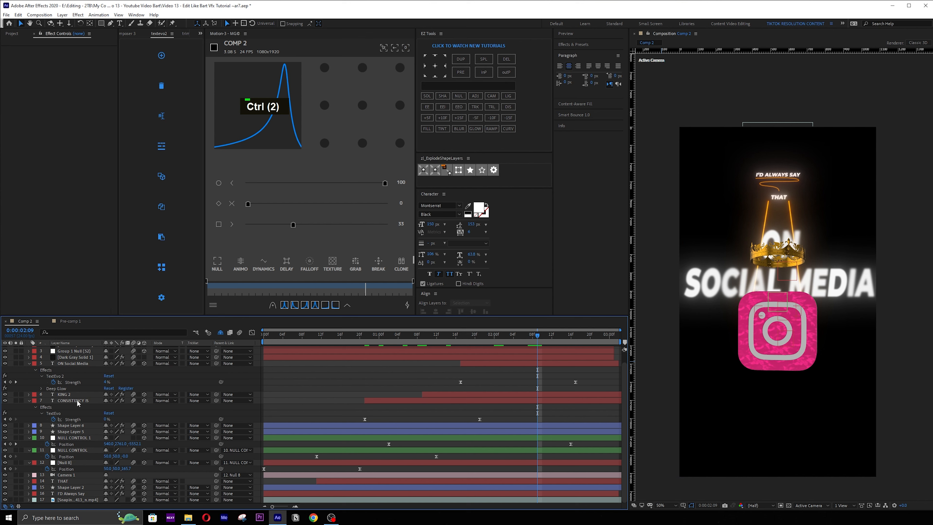
left_click(540, 364)
key("ctrl+c")
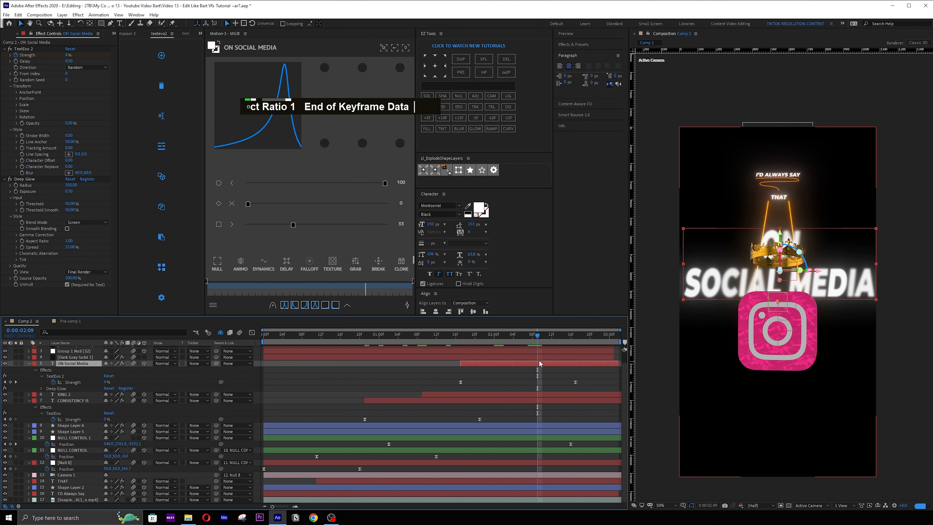
key("ctrl+v")
- Move the Shine effect above Deep Glow in the ON Social Media effect order
scroll(4, 293, "down", 3)
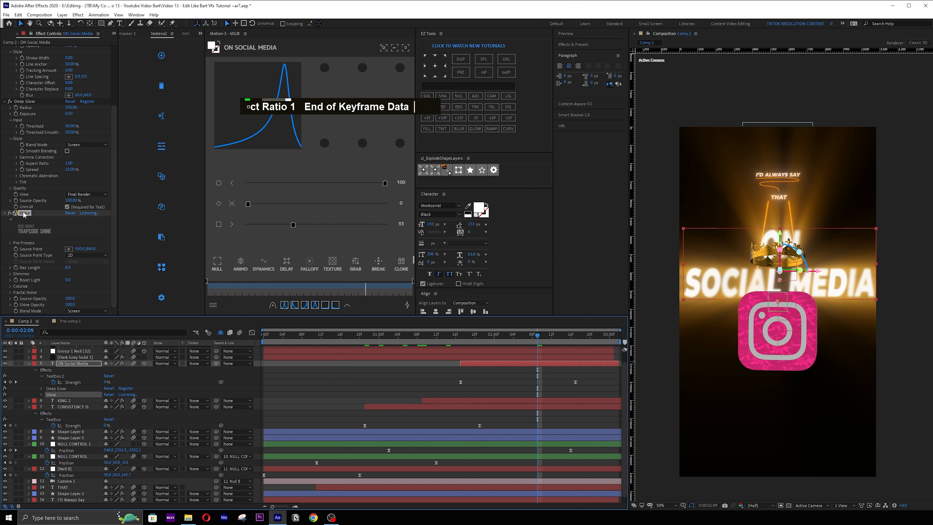
left_click(6, 213)
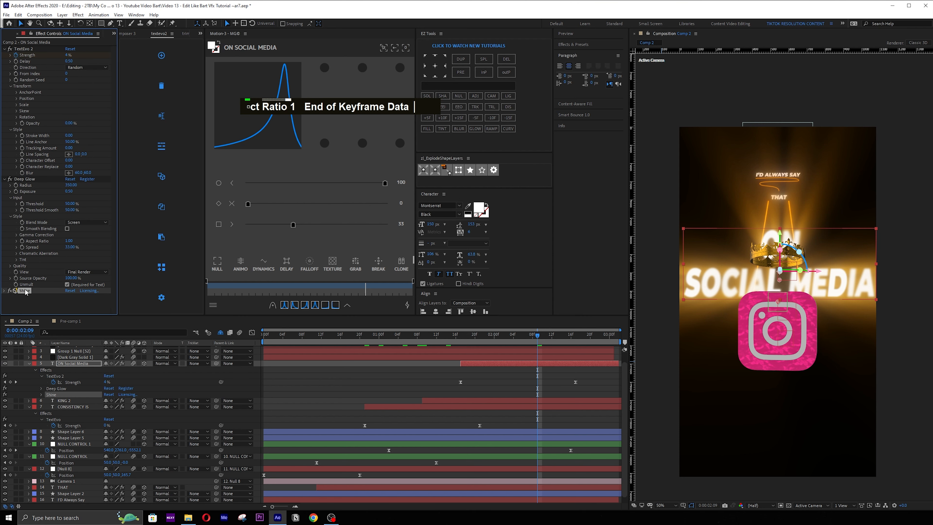
left_click_drag(25, 291, 32, 179)
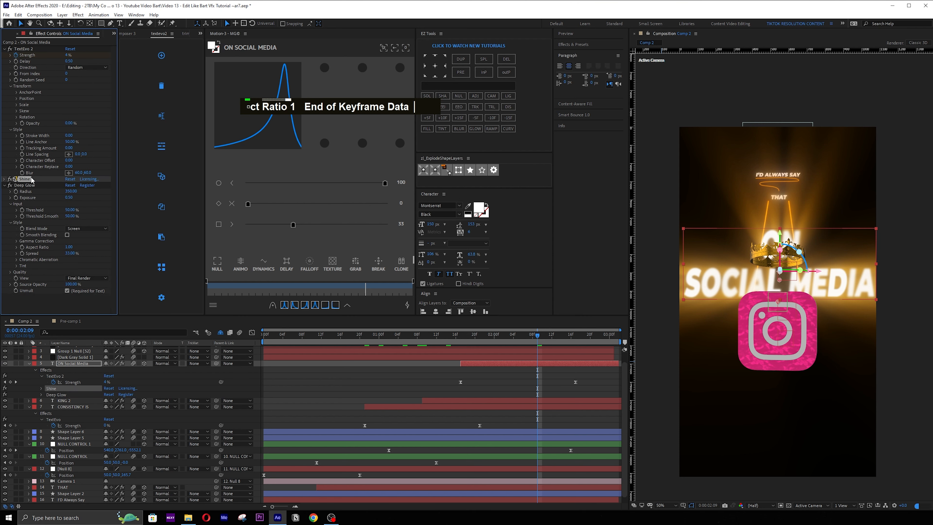
- Place Shine's Source Point at the middle of the ON Social Media title, at about 548, 770
left_click(4, 180)
scroll(27, 216, "down", 3)
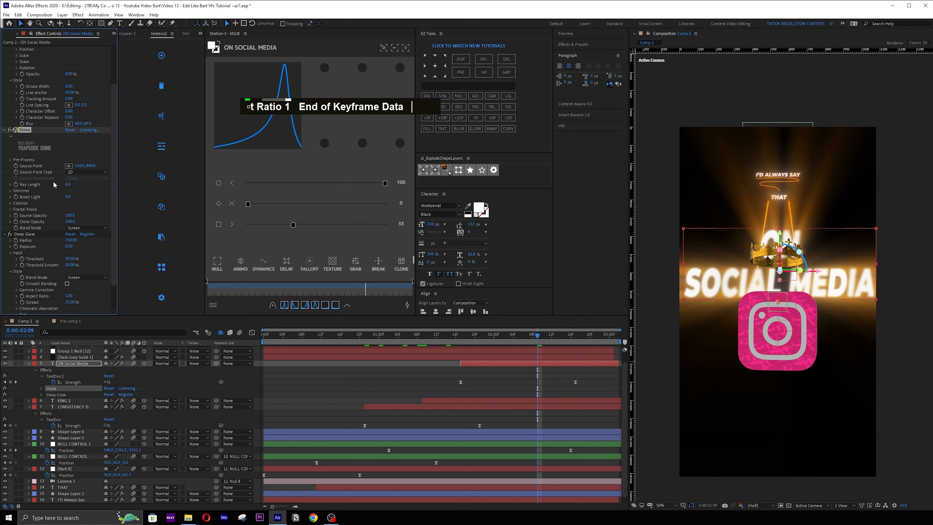
left_click(70, 167)
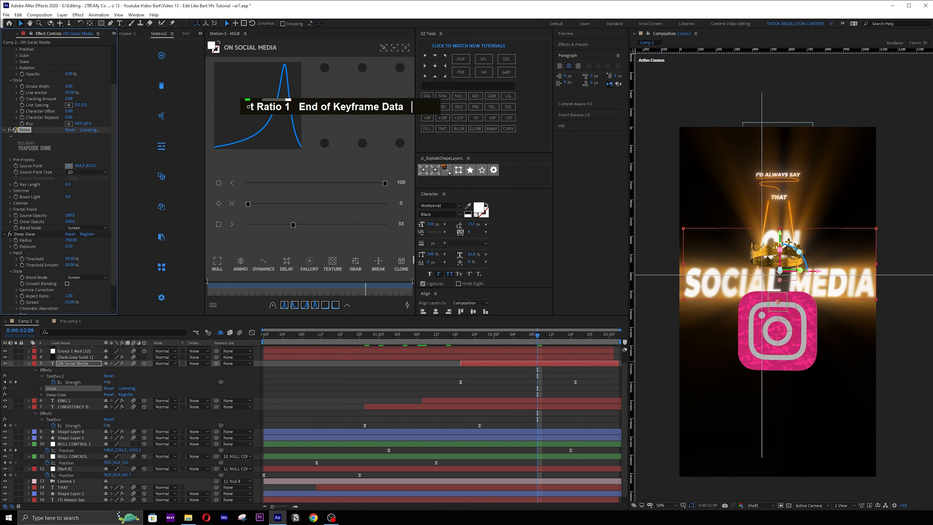
left_click(774, 272)
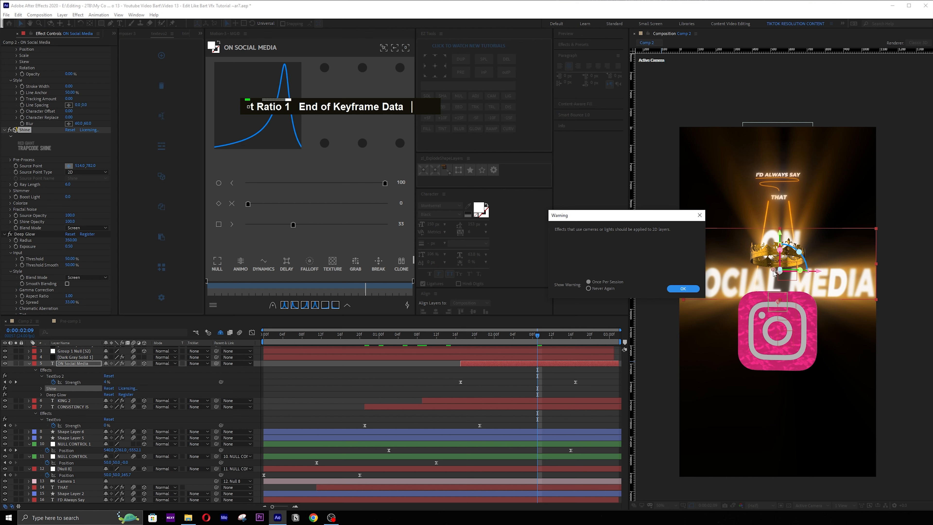
left_click(682, 289)
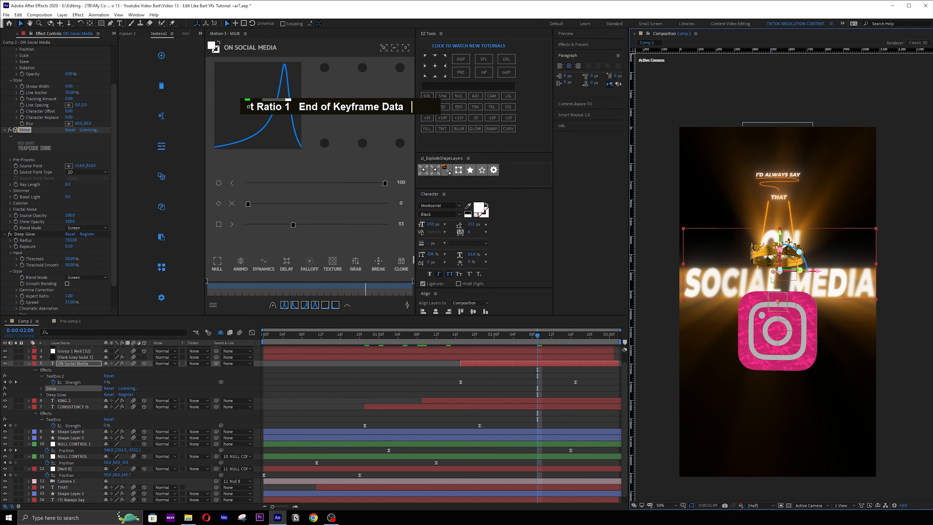
left_click(766, 338)
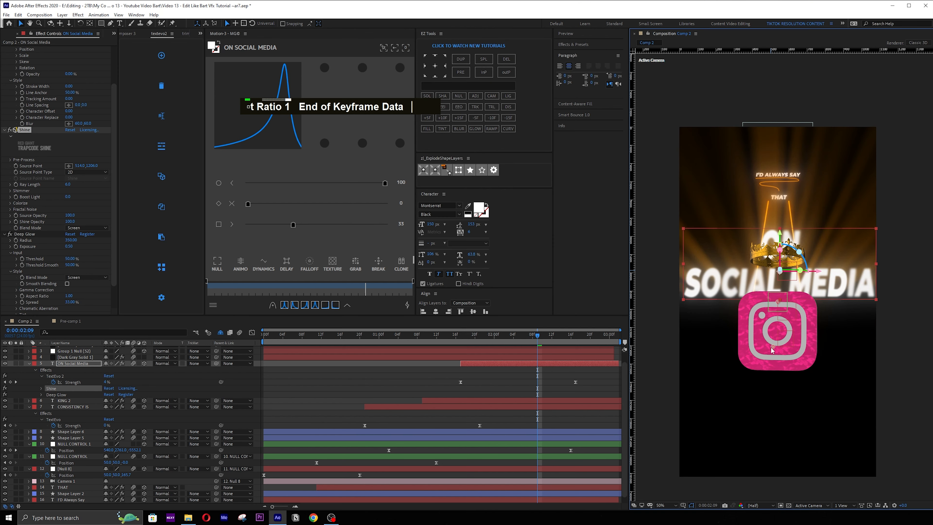
left_click_drag(773, 326, 779, 270)
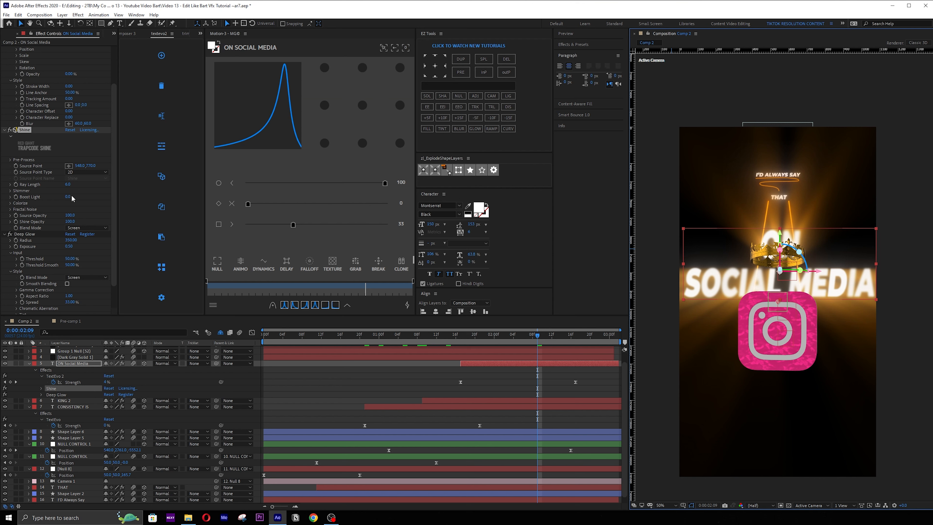
- Check the Midtones and Shadows colours in the Colorize settings of the Shine effect
left_click(11, 204)
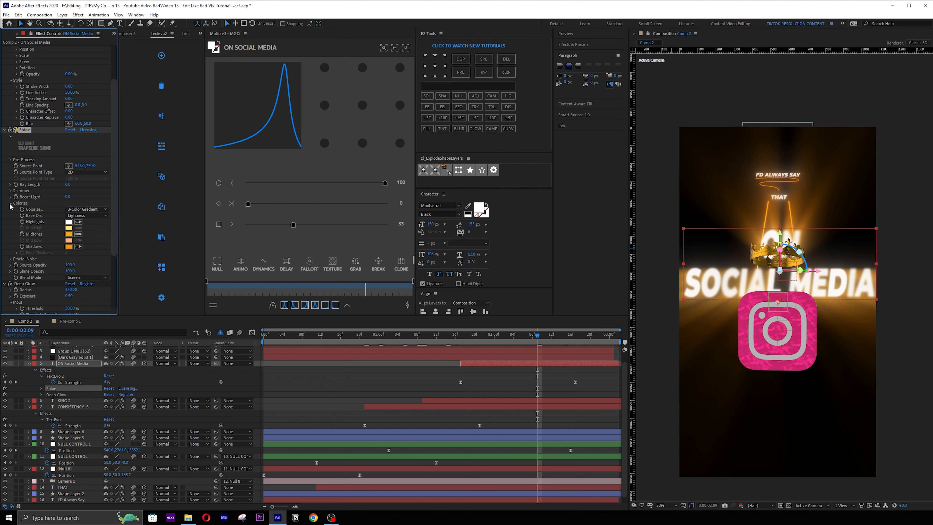
left_click(69, 234)
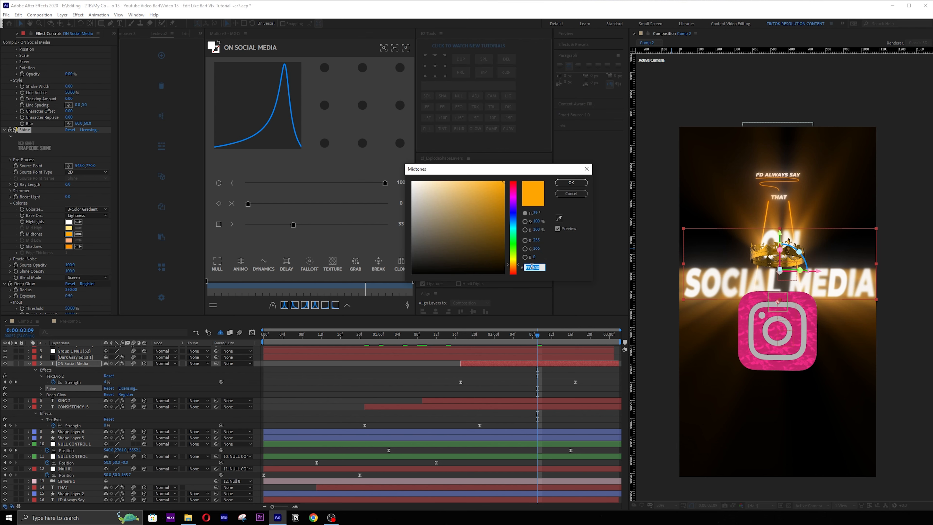
left_click(571, 183)
left_click(69, 247)
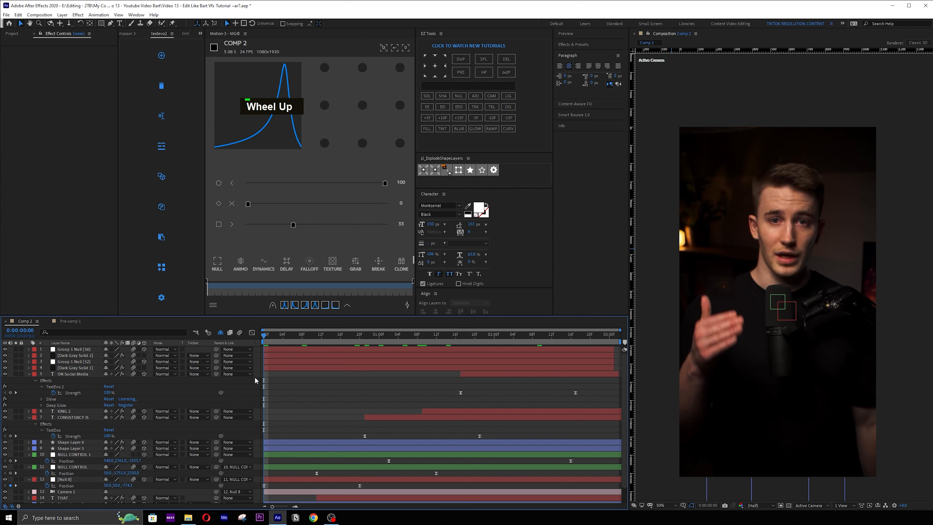
- Collapse the expanded properties of all layers and add a new adjustment layer at the top of the stack
key("ctrl+a")
left_click(29, 374)
left_click(325, 473)
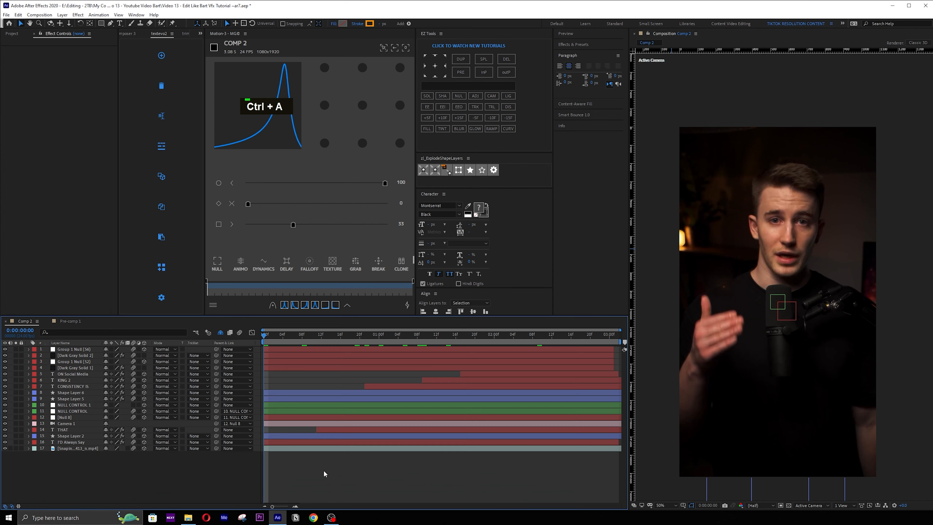
right_click(324, 473)
mouse_move(377, 392)
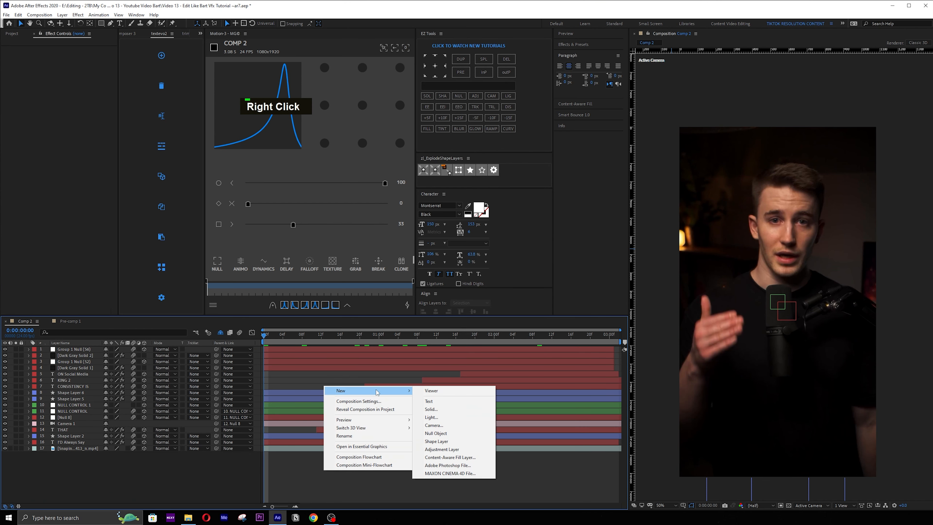
left_click(456, 450)
- Apply the S_Shake effect to the new adjustment layer with an Amplitude of 0.01 and preview the shake
key("ctrl+space")
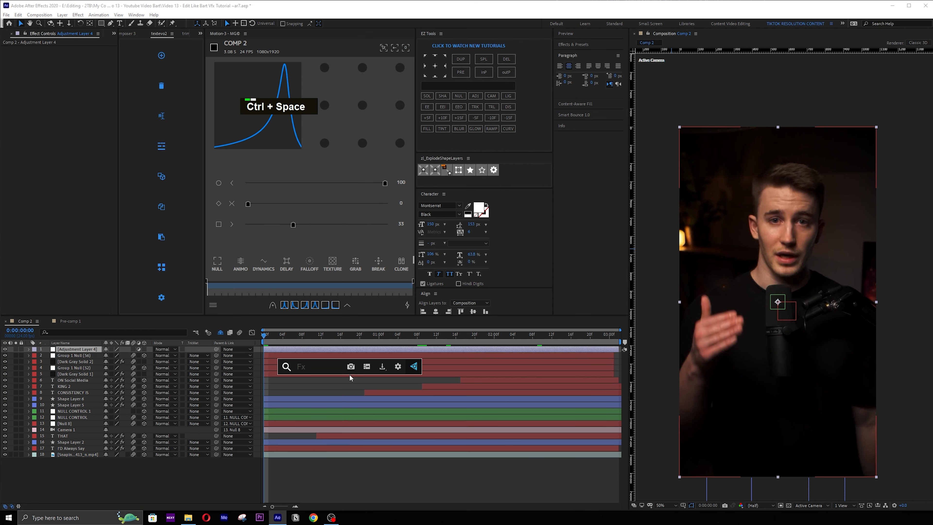
type("s_sha")
key("Return")
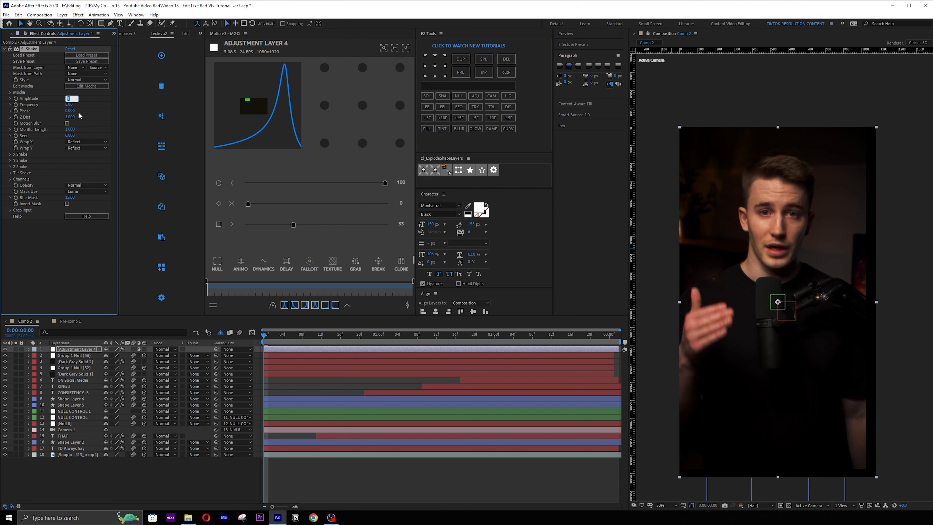
type("0.01")
key("Return")
key("space")
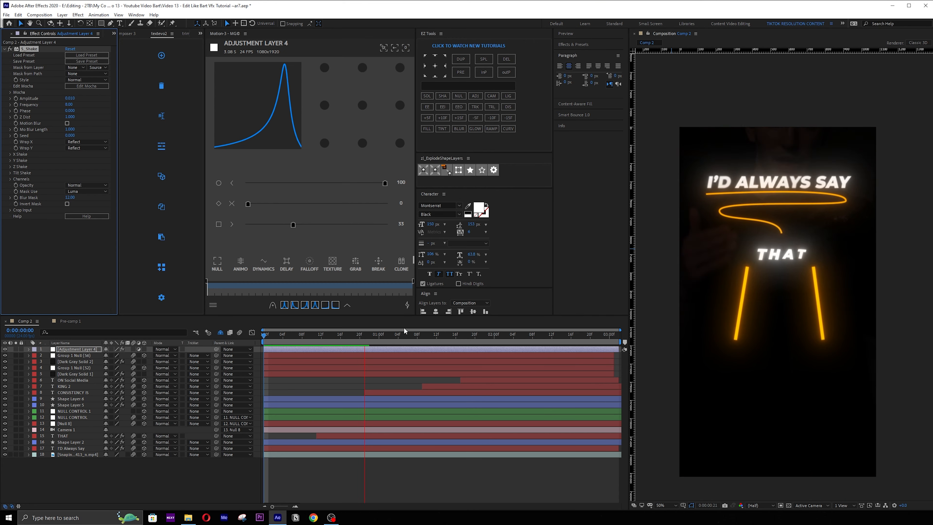
key("space")
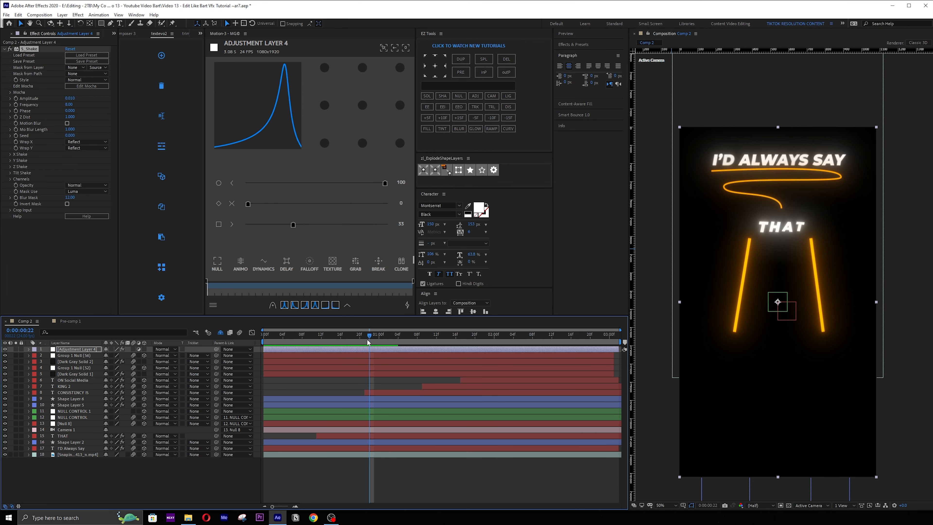
- Set the S_Shake Amplitude on the adjustment layer to 0.013
left_click(72, 98)
key("Right")
type("3")
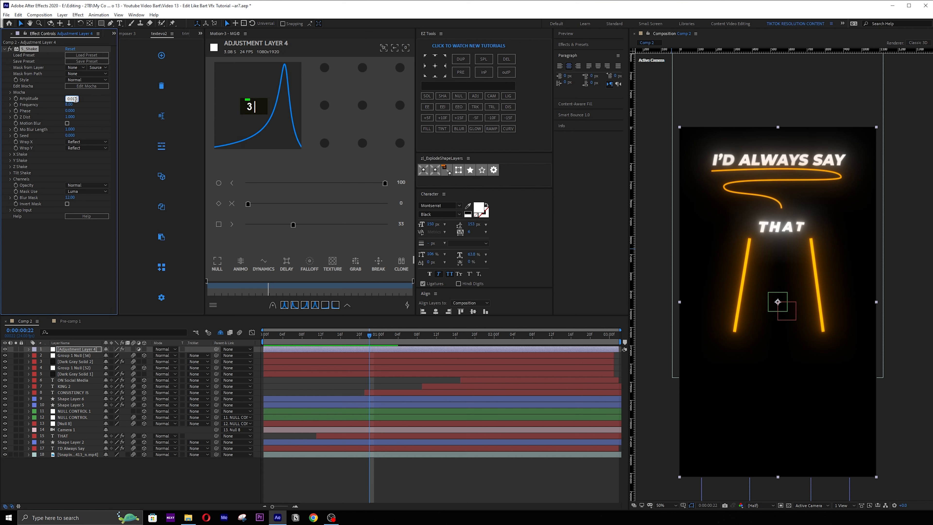
key("Return")
- Save the project and preview the composition from its first frame
left_click_drag(369, 334, 257, 342)
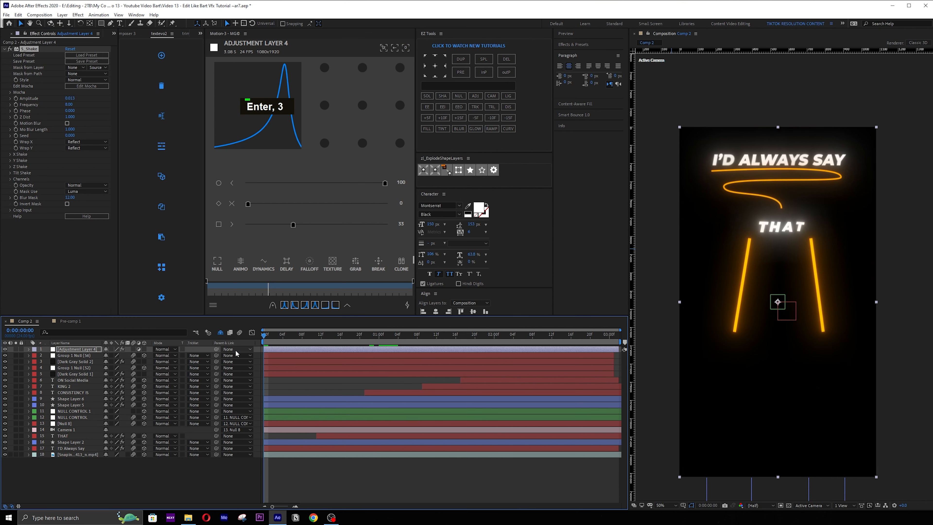
key("ctrl+s")
left_click(375, 465)
key("space")
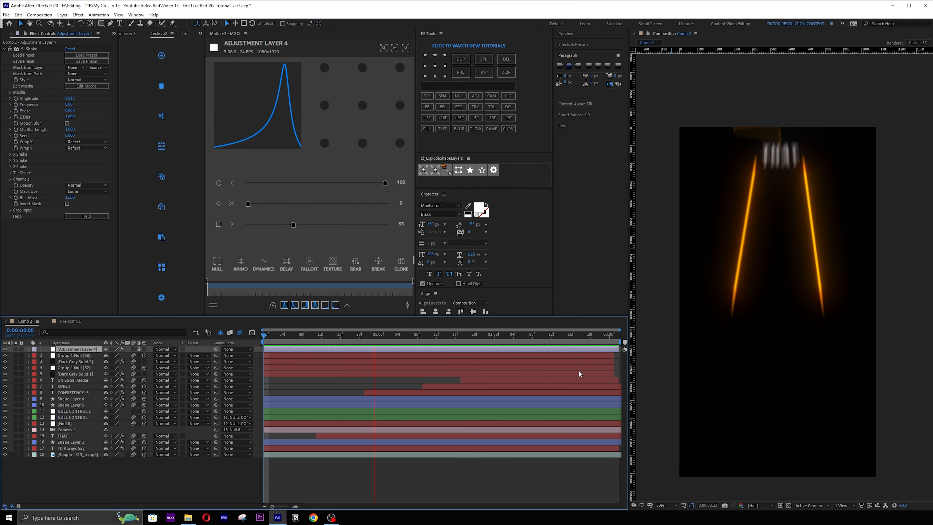
key("space")
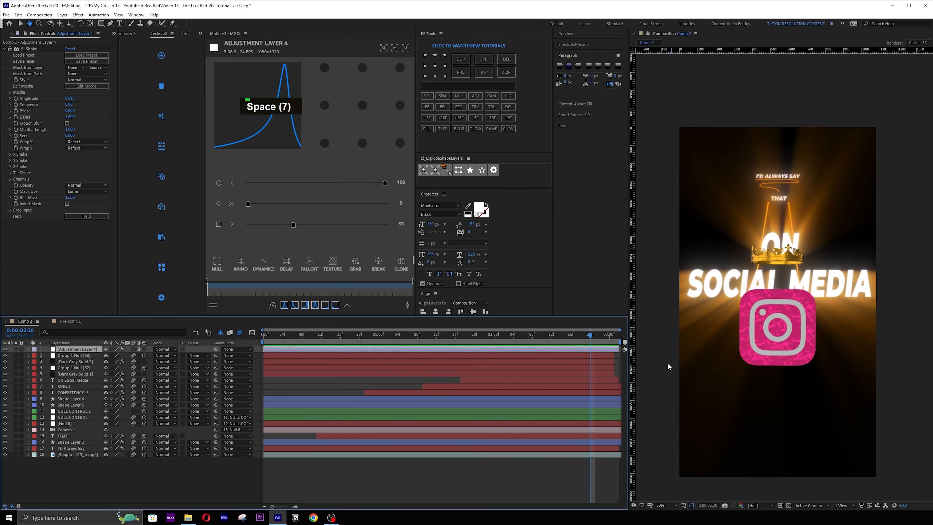